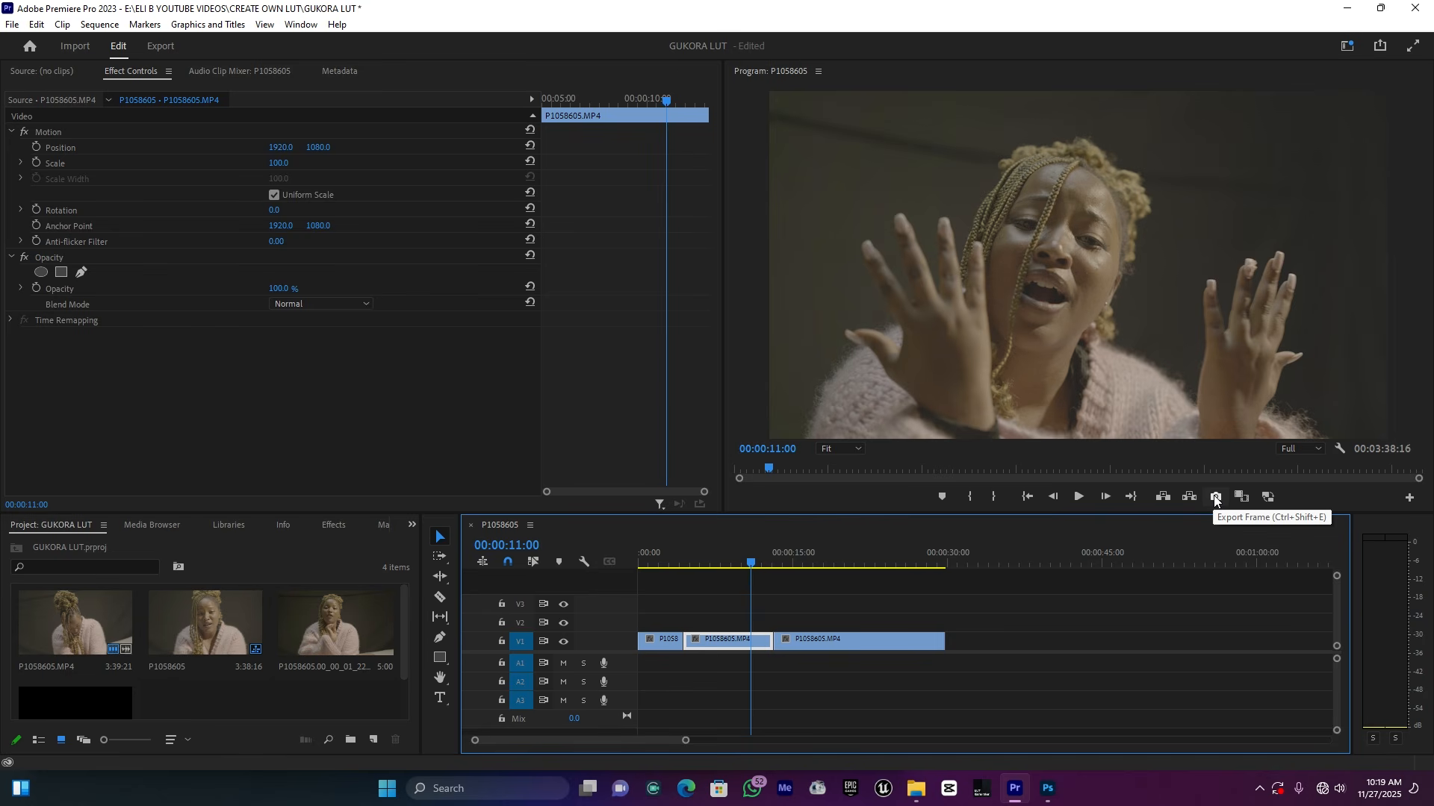
Step: Export the frame at 00:00:11:00 as a JPEG still to the Documents folder and import it into the project
{"action": "left_click", "coordinate": [1216, 497]}
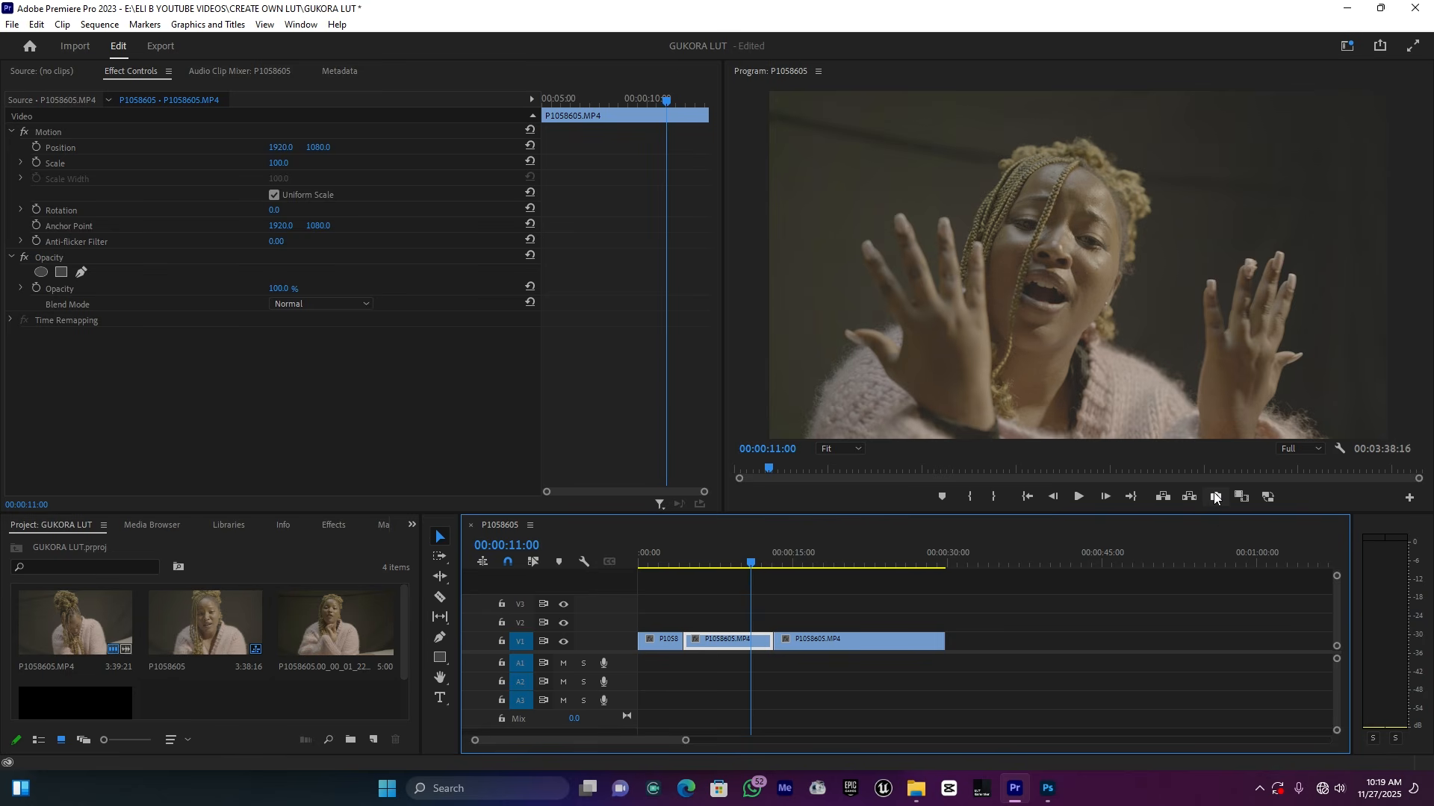
{"action": "left_click", "coordinate": [1216, 498]}
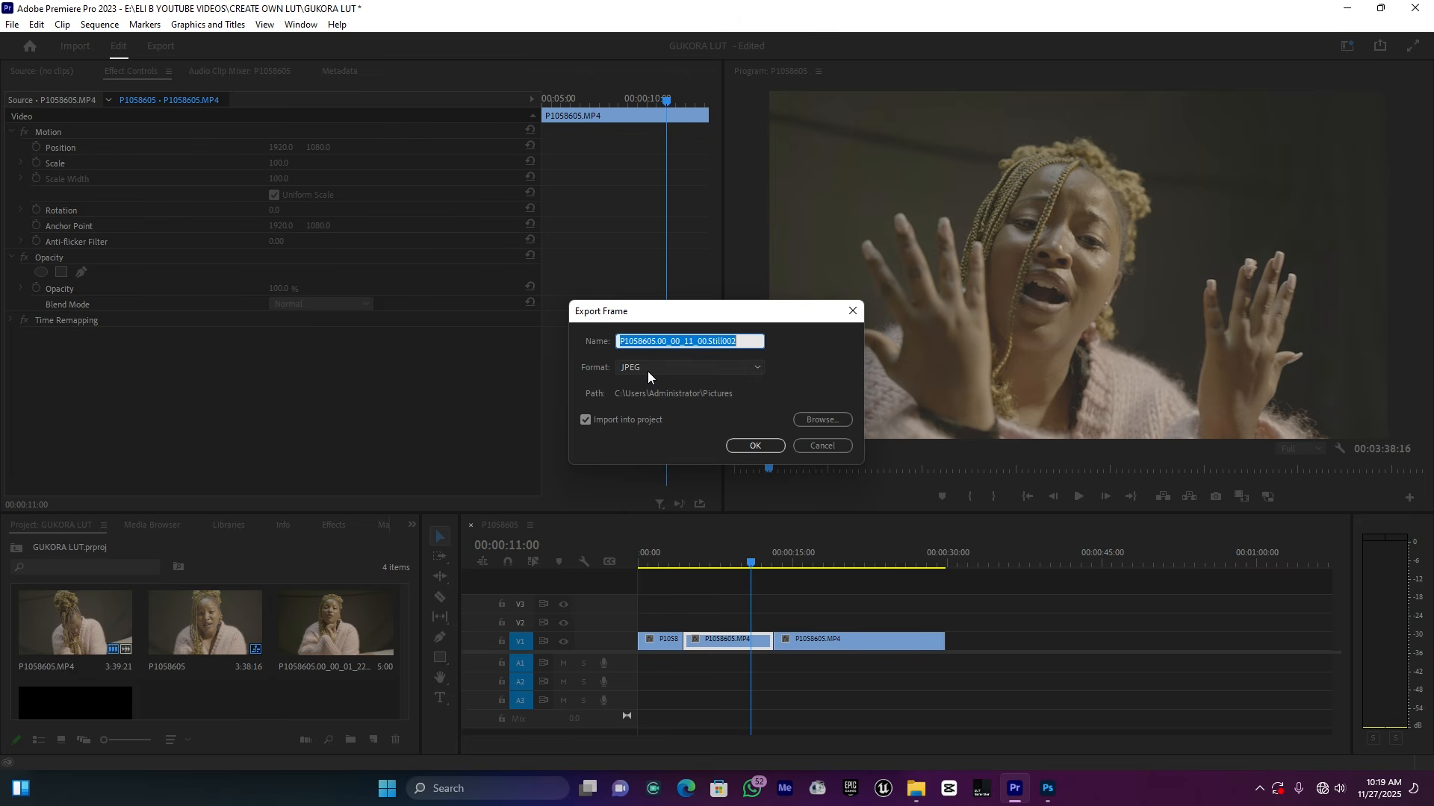
{"action": "left_click", "coordinate": [827, 419]}
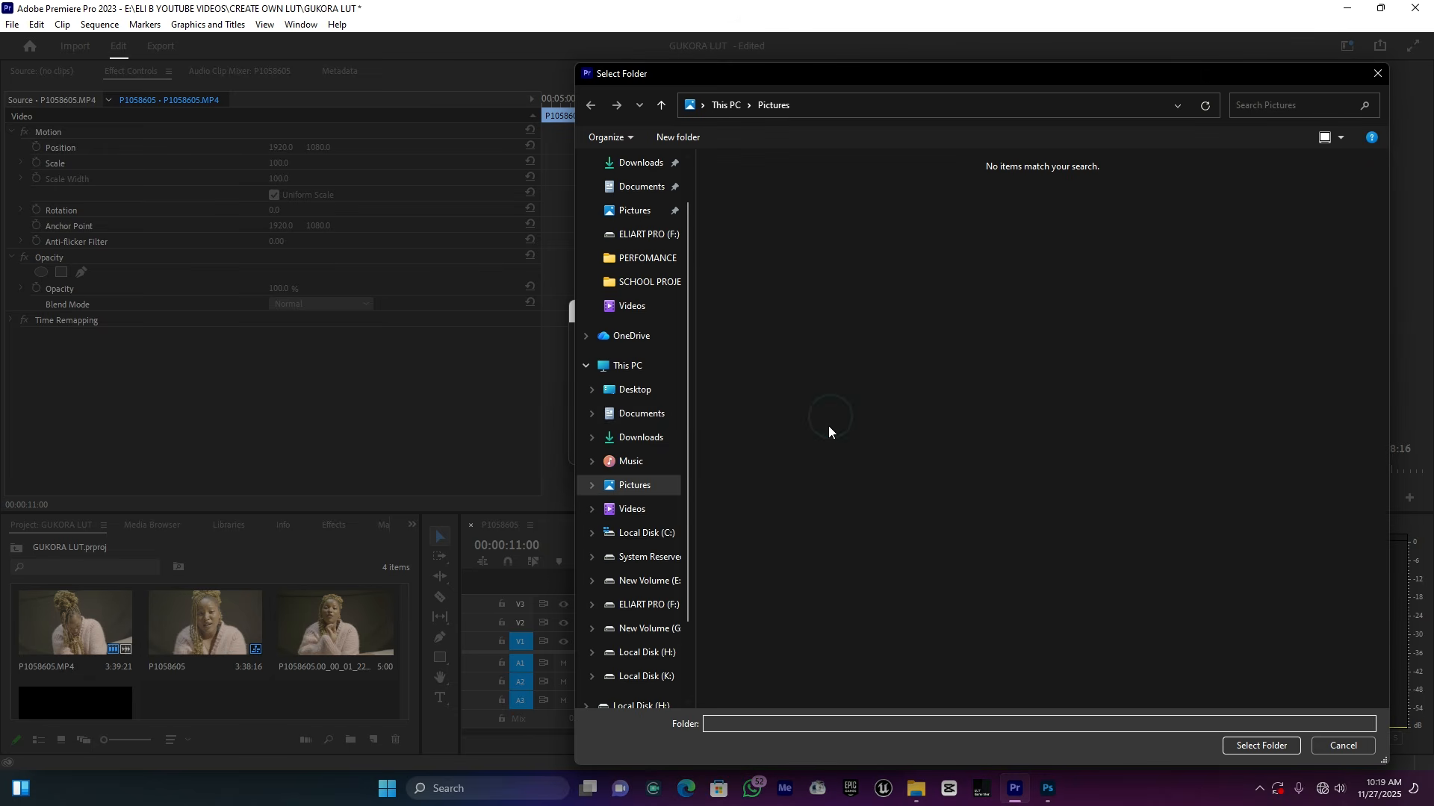
{"action": "left_click", "coordinate": [643, 422]}
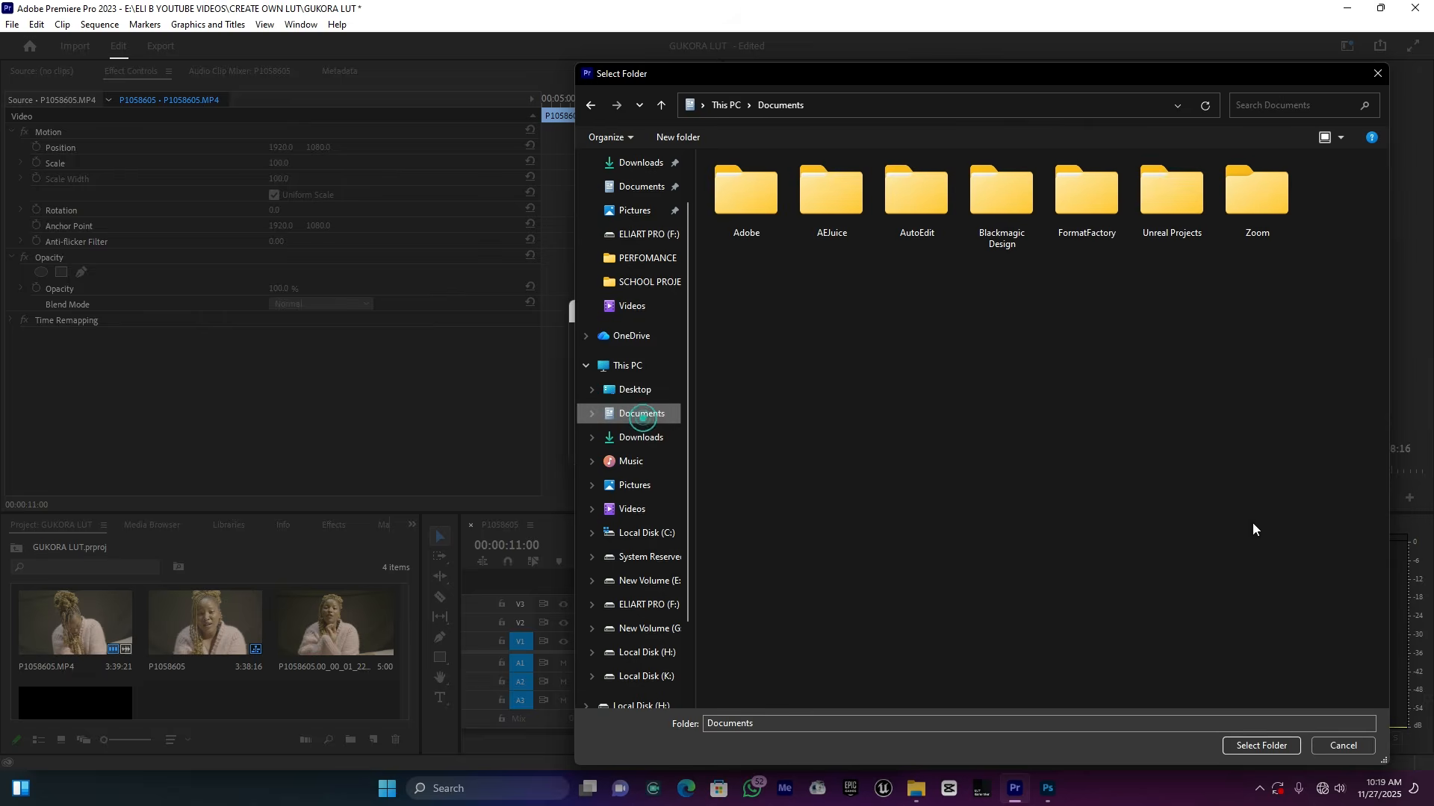
{"action": "left_click", "coordinate": [1274, 746]}
{"action": "left_click", "coordinate": [755, 445]}
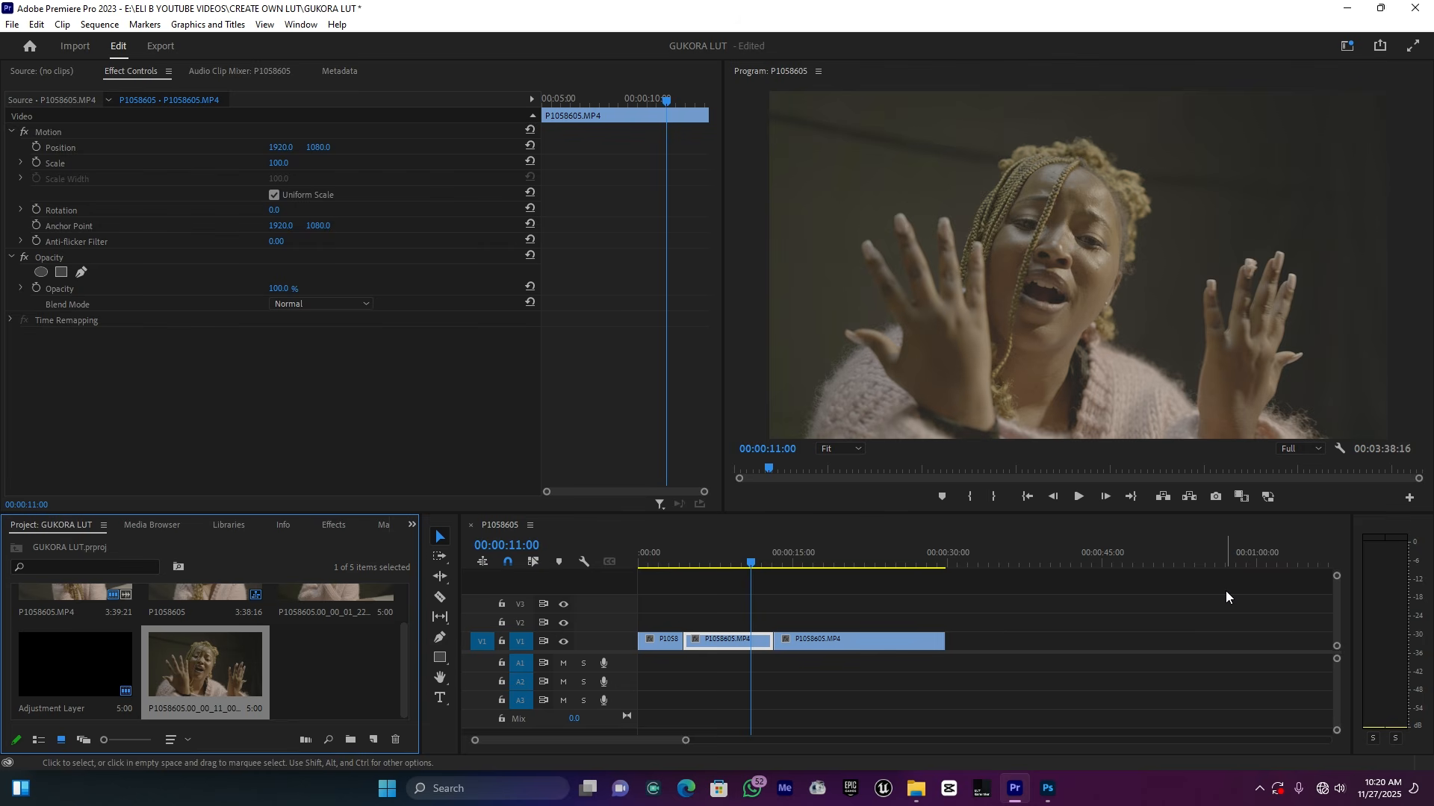
Step: Switch to Photoshop and open P1058605.00_00_11_00.Still002.jpg from the Documents folder as an image document
{"action": "left_click", "coordinate": [1050, 789]}
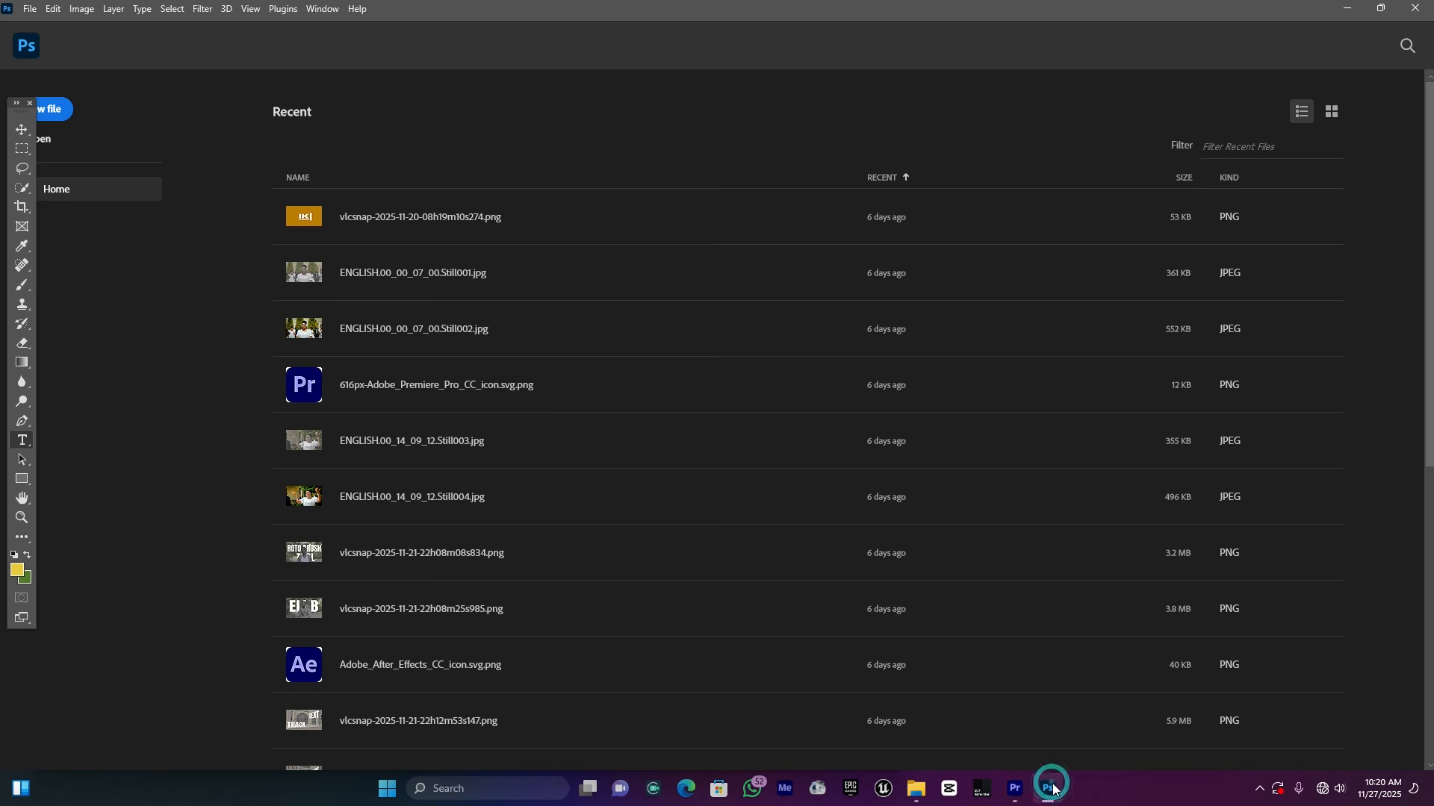
{"action": "left_click", "coordinate": [46, 138]}
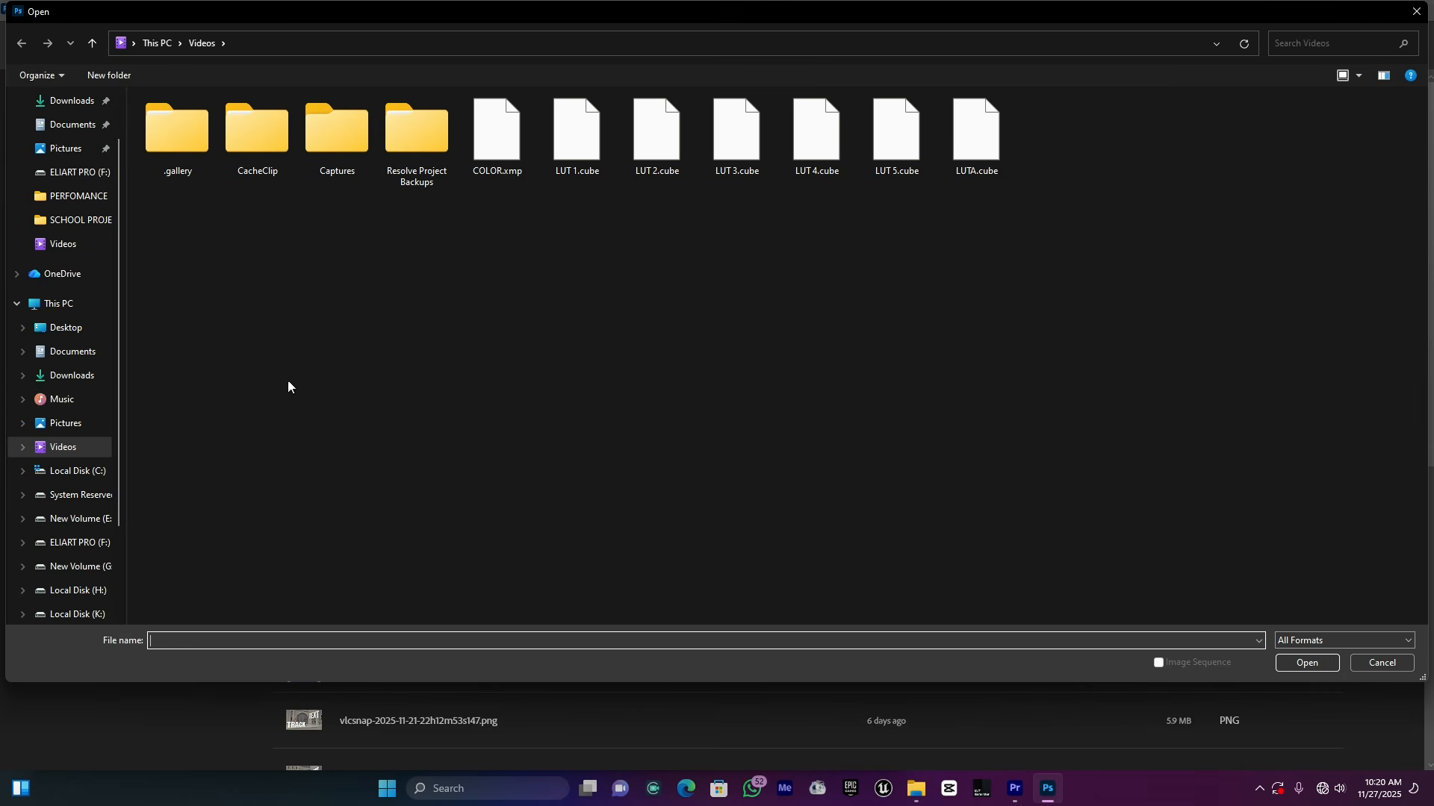
{"action": "left_click", "coordinate": [78, 379]}
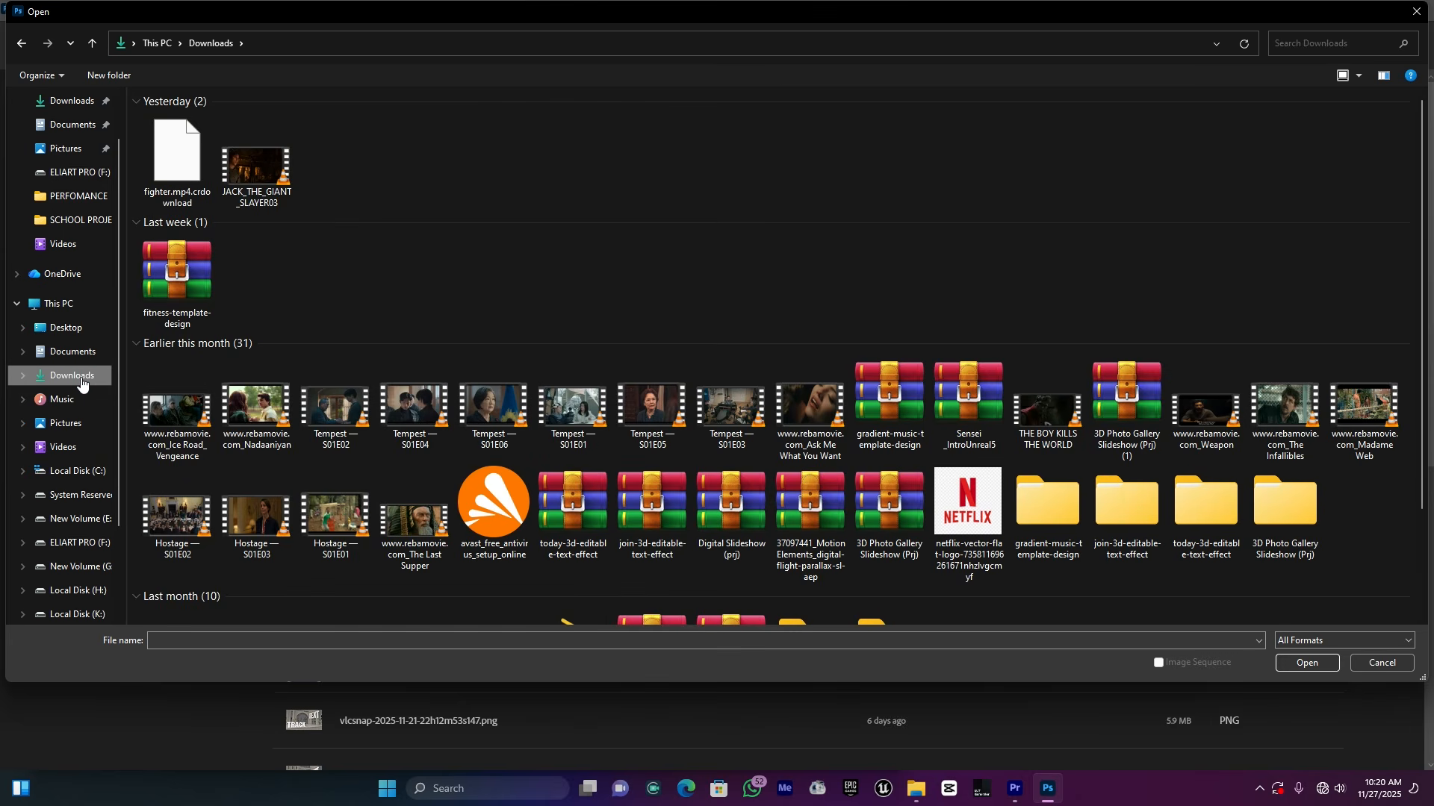
{"action": "left_click", "coordinate": [75, 351]}
{"action": "double_click", "coordinate": [808, 124]}
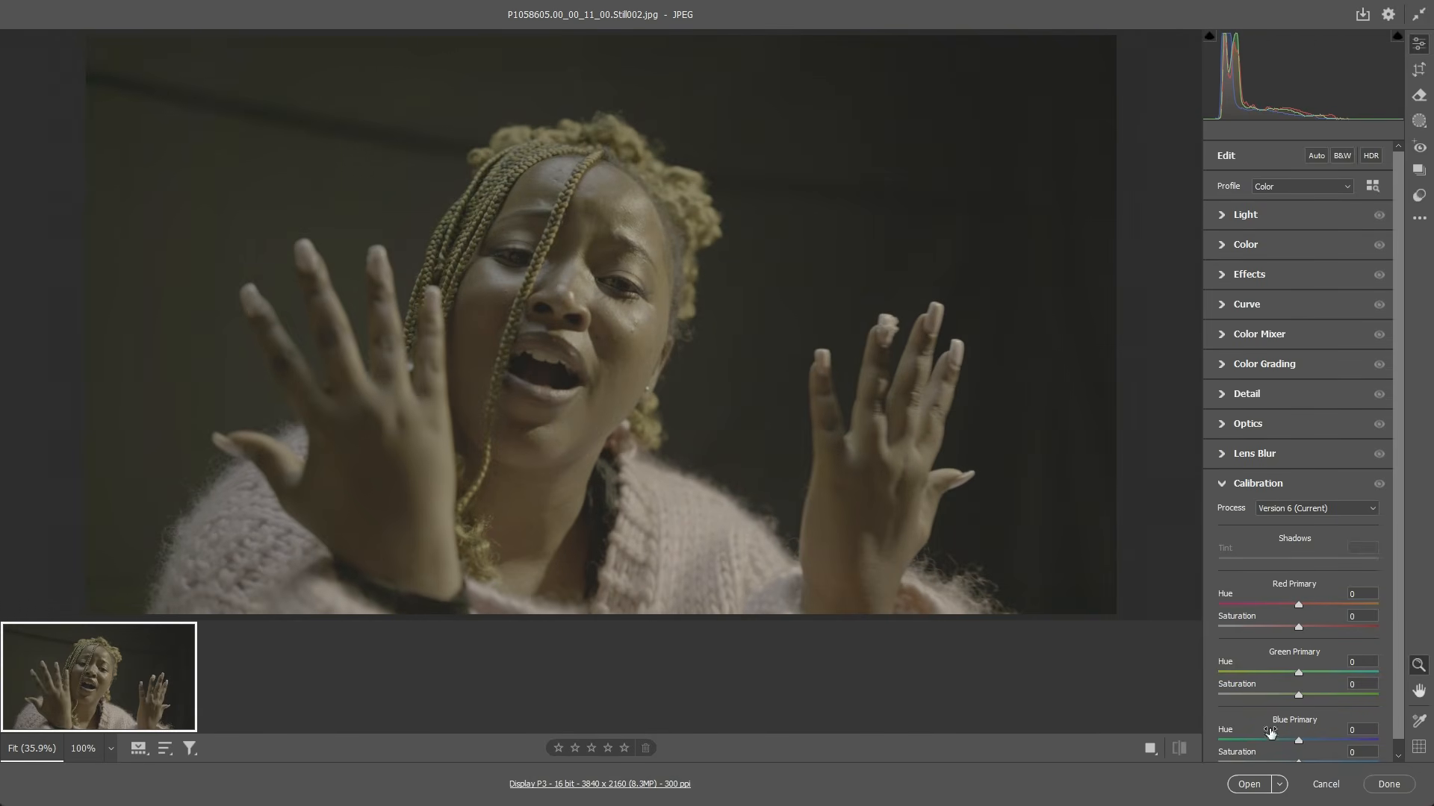
{"action": "left_click", "coordinate": [1244, 787]}
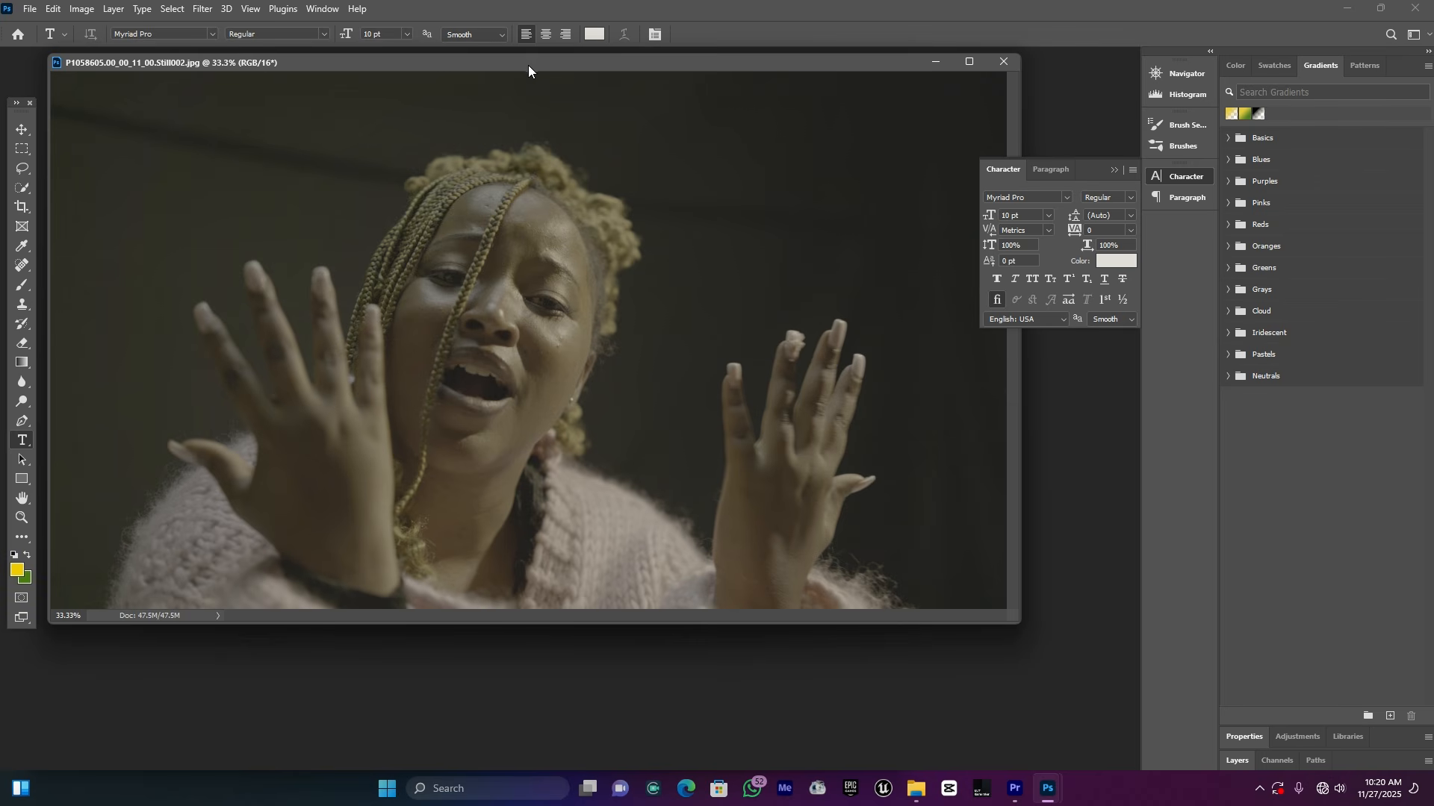
Step: Open the still image in the Camera Raw Filter and collapse the Calibration settings
{"action": "left_click_drag", "start_coordinate": [529, 70], "coordinate": [590, 114]}
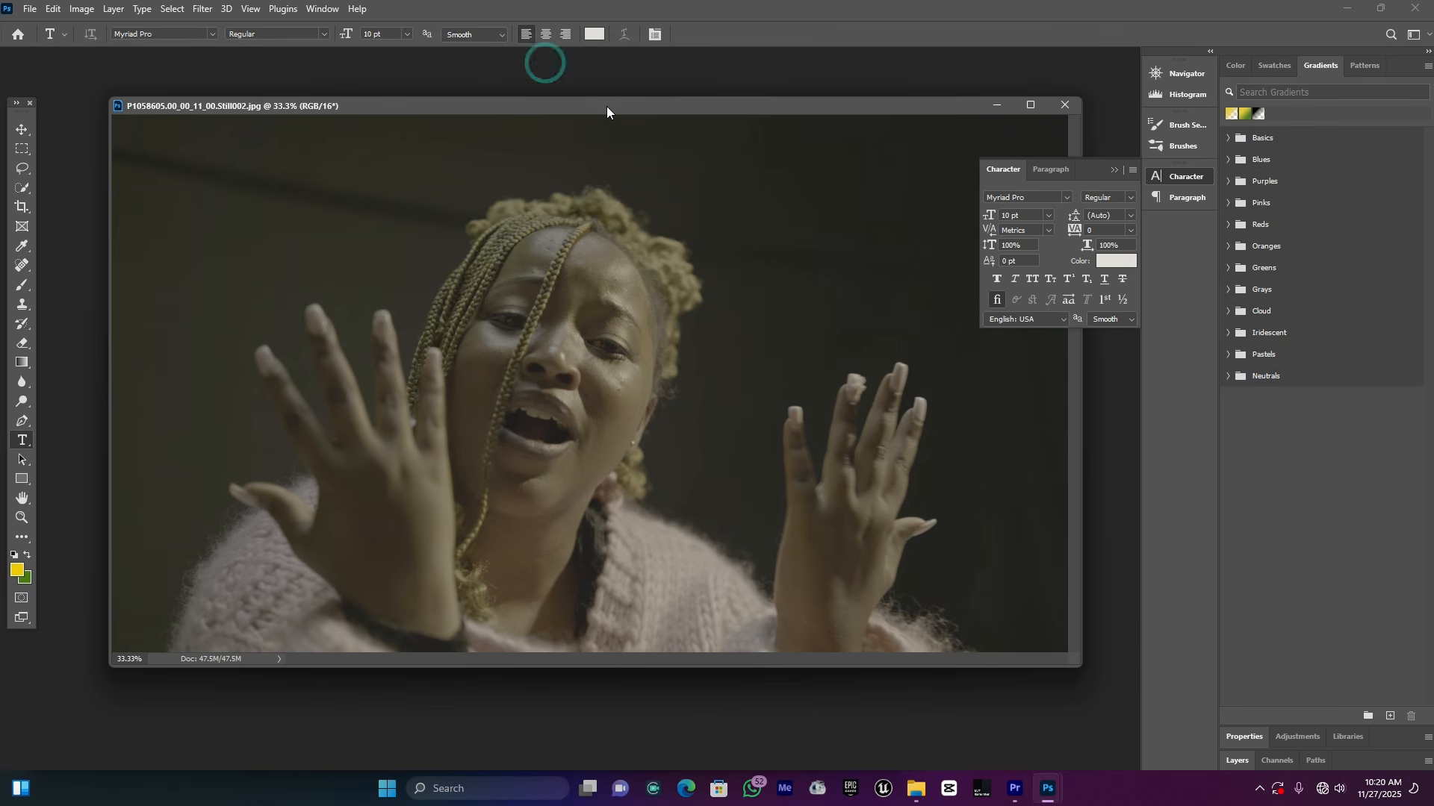
{"action": "left_click", "coordinate": [206, 9]}
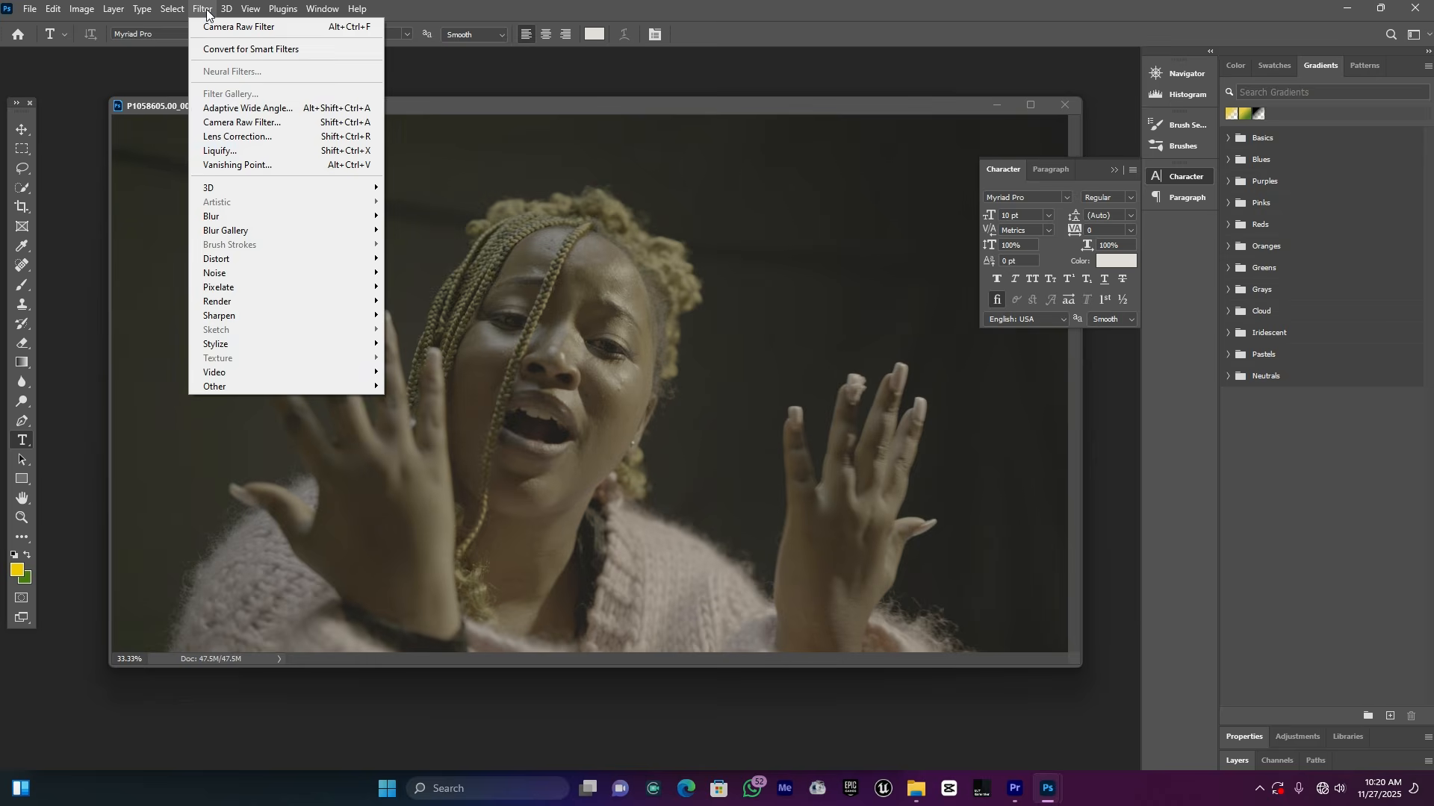
{"action": "left_click", "coordinate": [280, 123]}
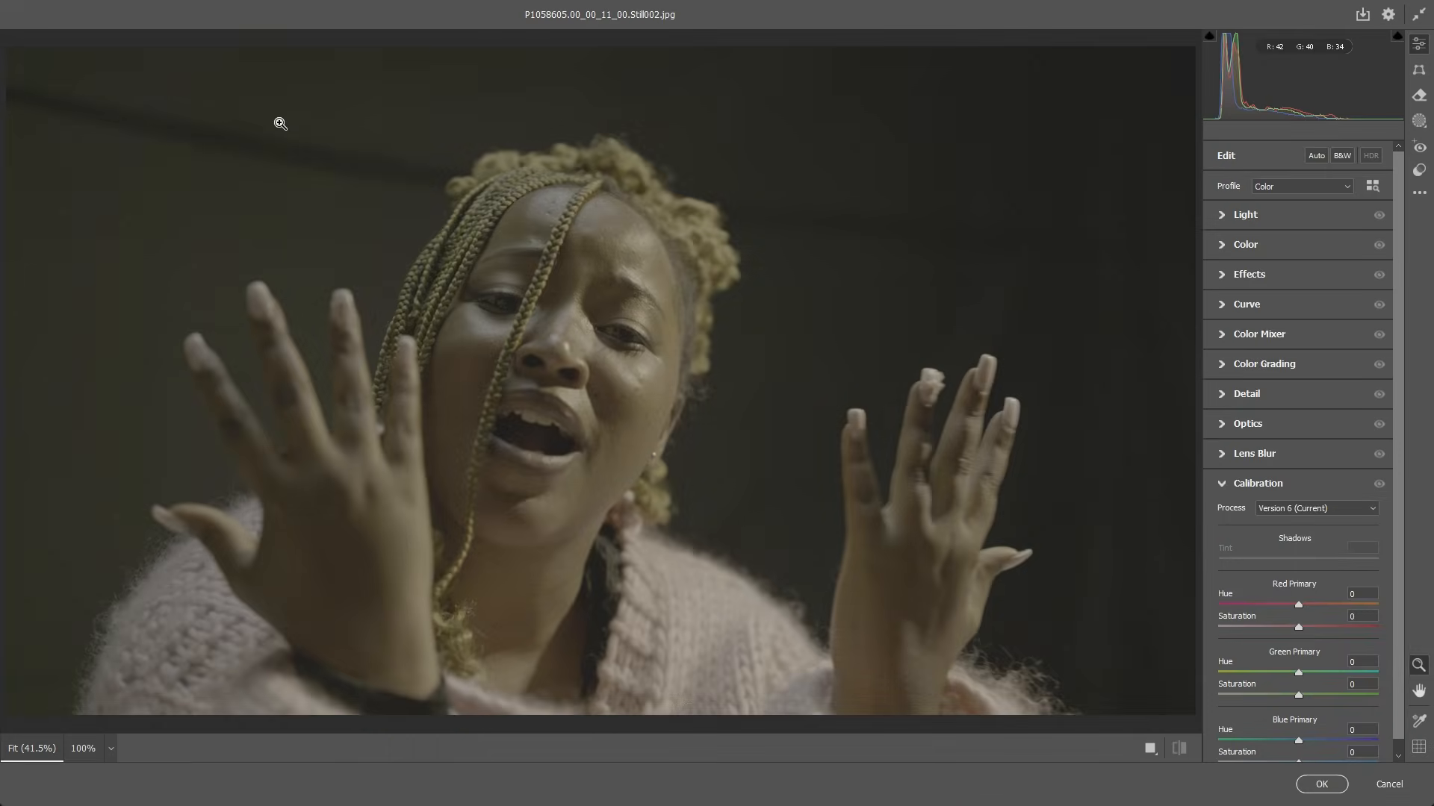
{"action": "left_click", "coordinate": [1273, 485]}
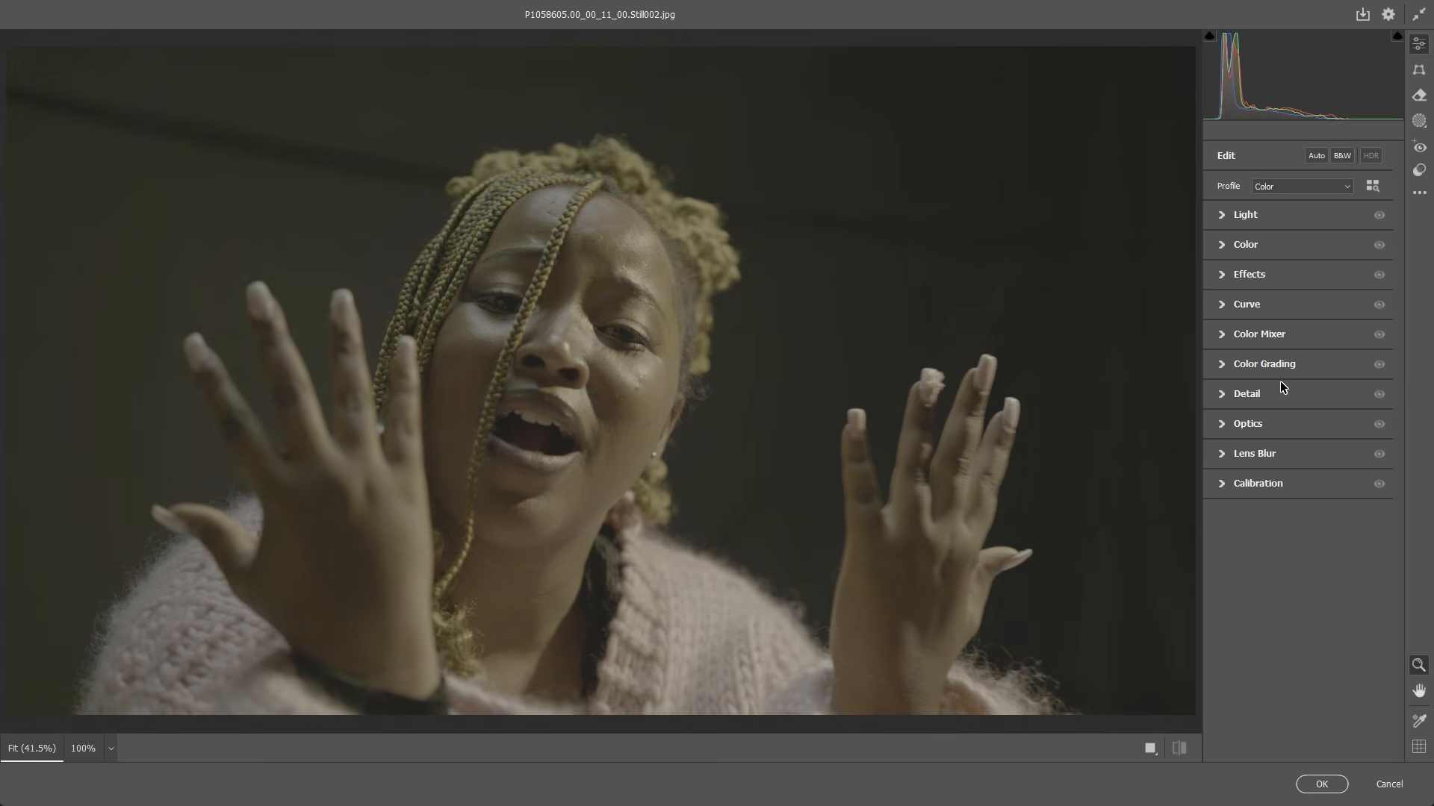
Step: Set the Light adjustments to Exposure +0.35, Contrast +100, Highlights -15, Shadows +28 and Blacks -23
{"action": "left_click", "coordinate": [1246, 215]}
{"action": "left_click", "coordinate": [1245, 215]}
{"action": "left_click", "coordinate": [1253, 217]}
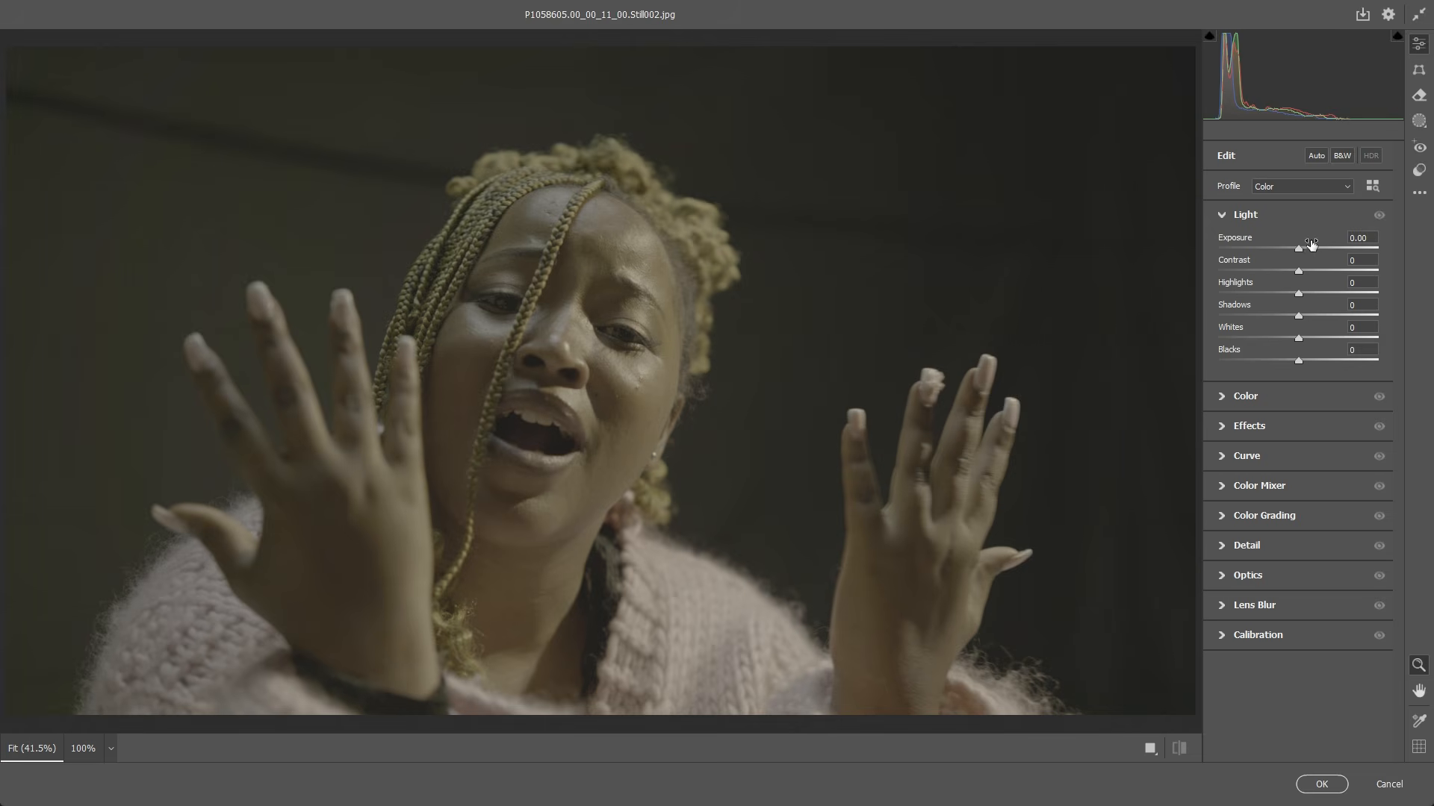
{"action": "left_click_drag", "start_coordinate": [1299, 247], "coordinate": [1305, 247]}
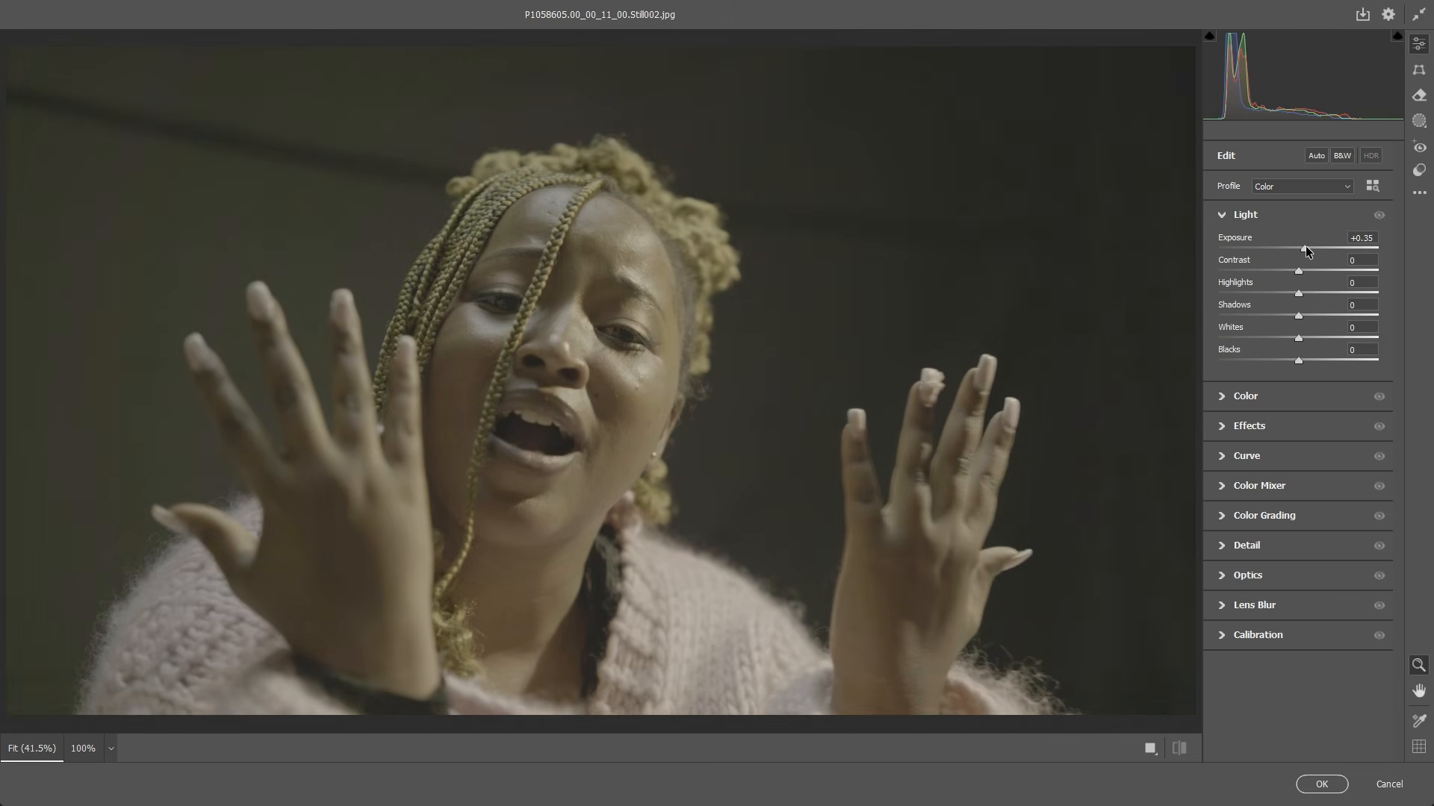
{"action": "left_click_drag", "start_coordinate": [1298, 270], "coordinate": [1392, 270]}
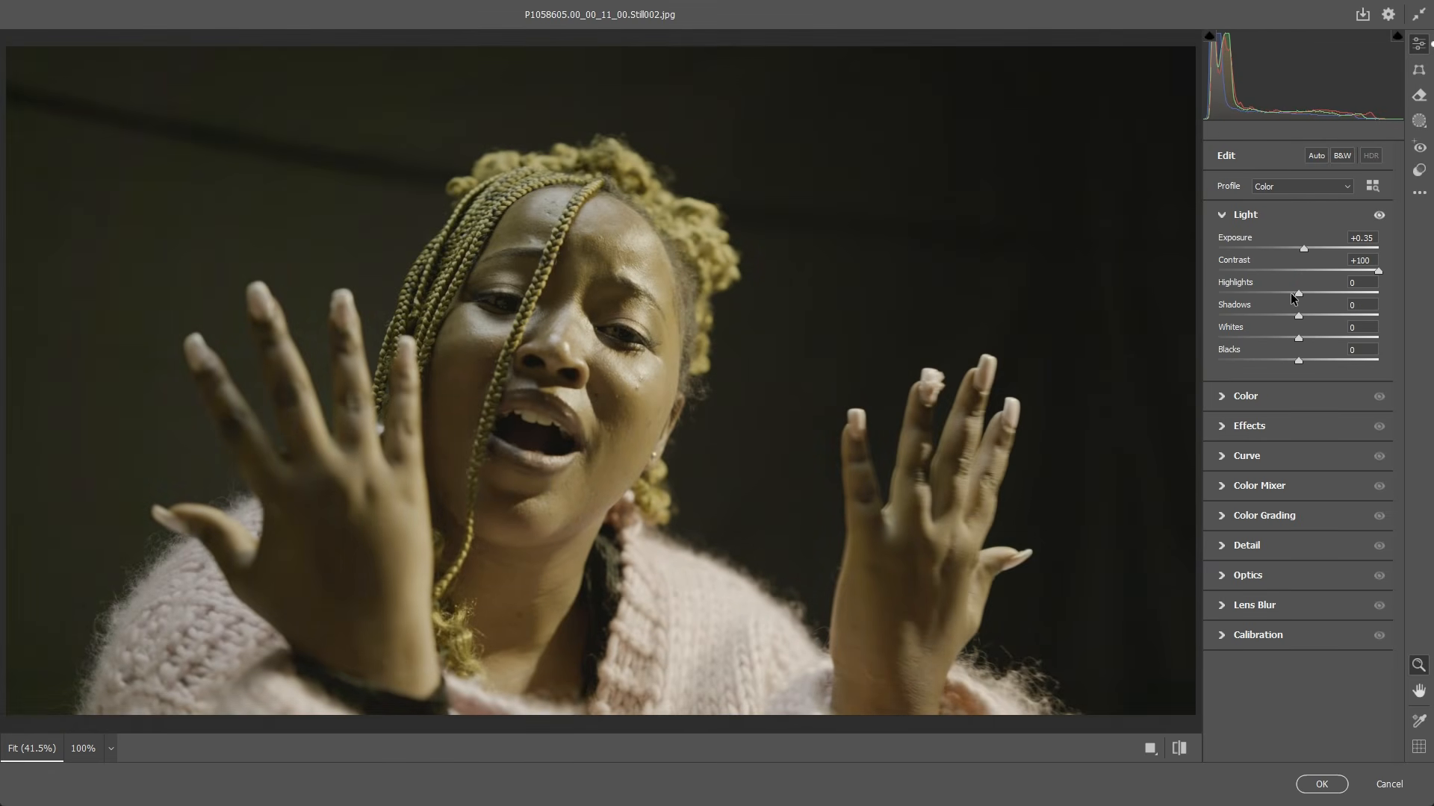
{"action": "left_click_drag", "start_coordinate": [1298, 293], "coordinate": [1274, 362]}
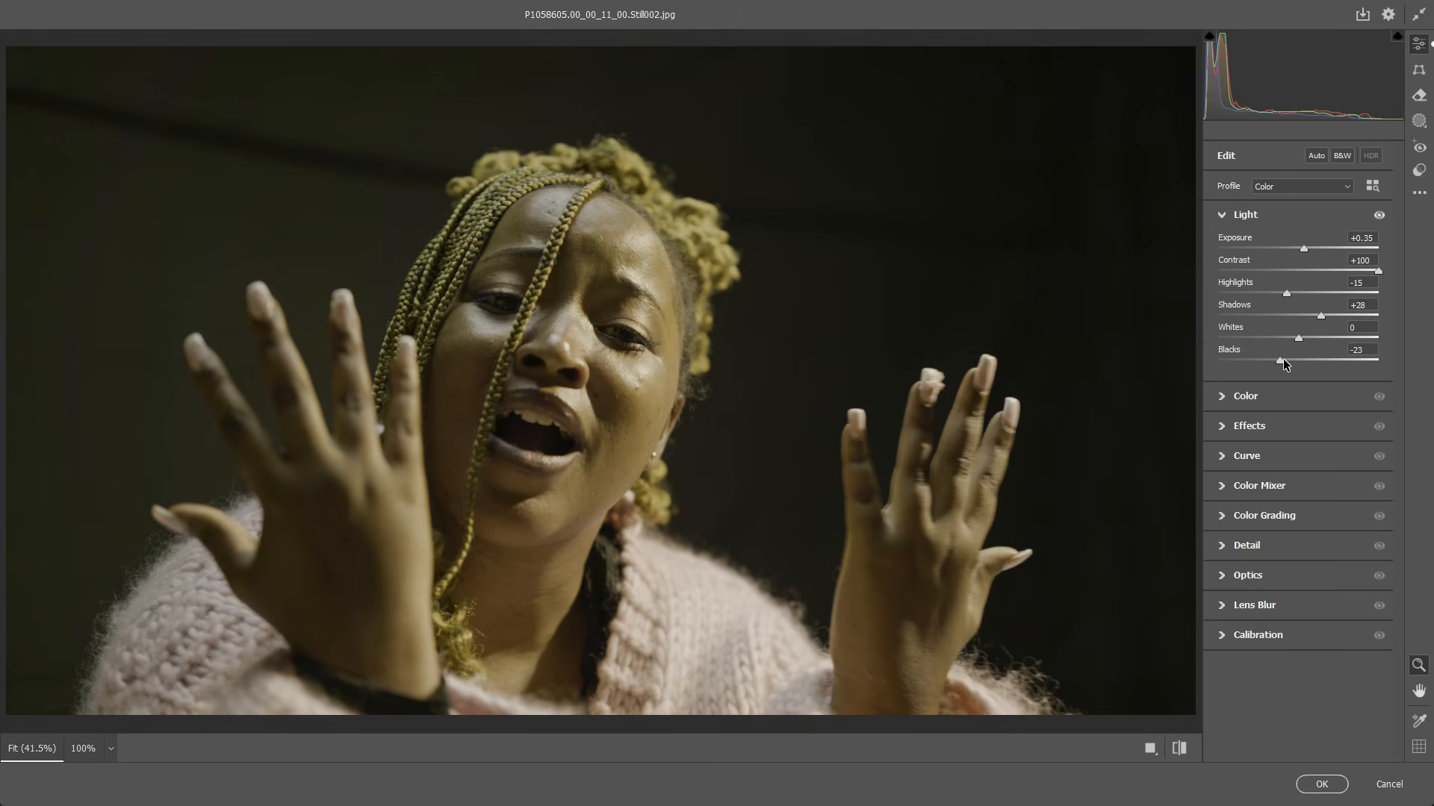
{"action": "left_click", "coordinate": [1256, 214]}
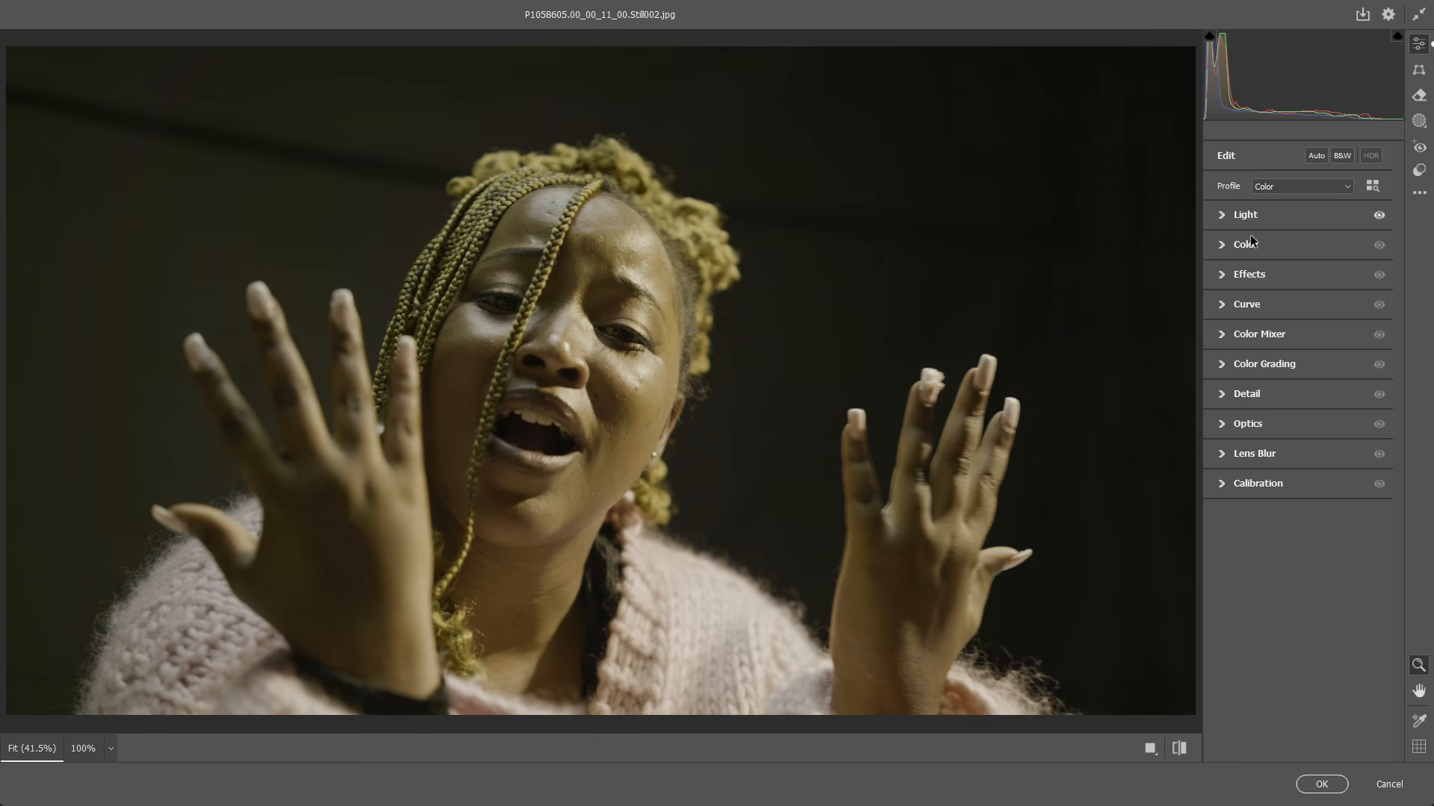
Step: Set Vibrance to +10 and Saturation to +12 in the Color adjustments, keeping the white balance As Shot
{"action": "left_click", "coordinate": [1247, 242]}
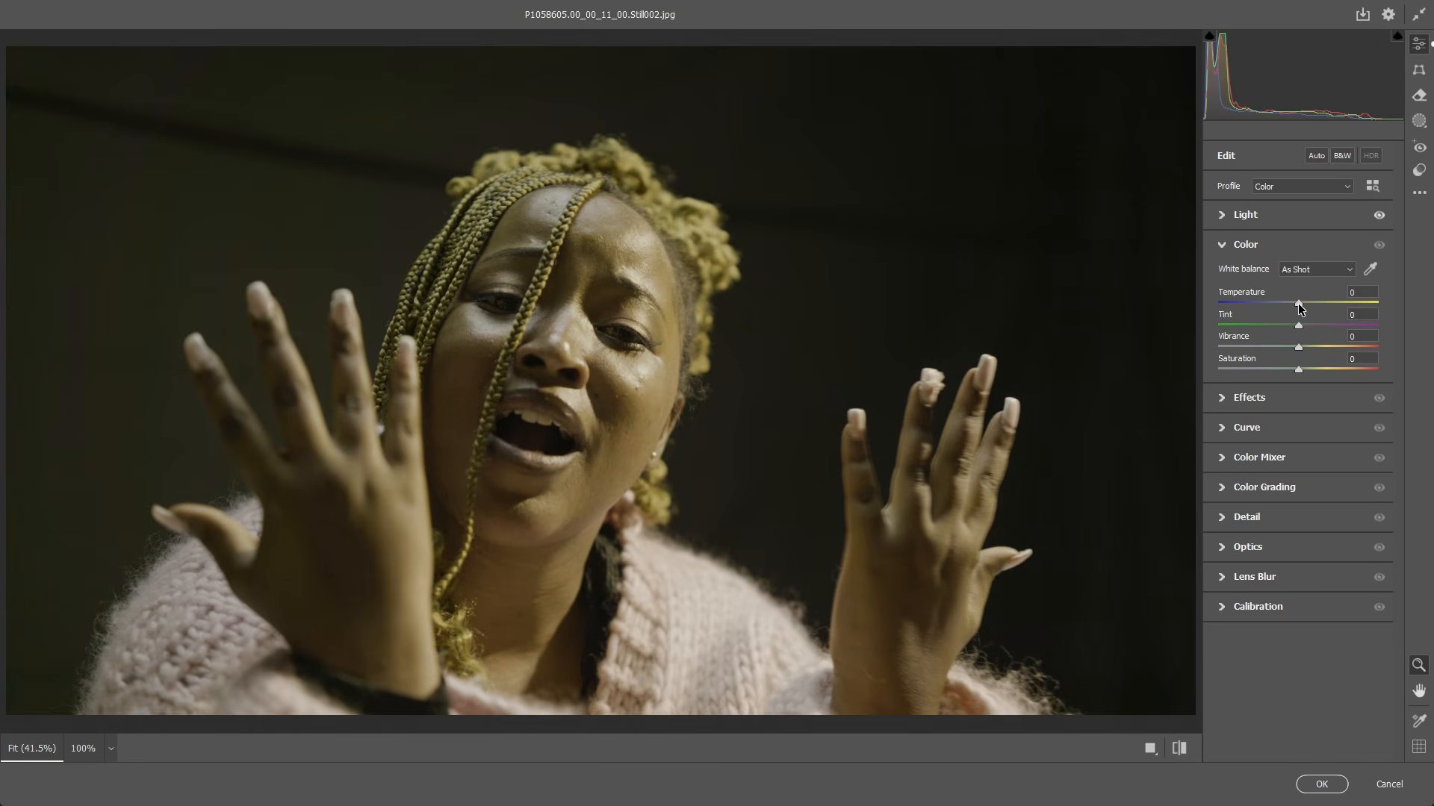
{"action": "mouse_move", "coordinate": [1299, 308]}
{"action": "left_mouse_down"}
{"action": "mouse_move", "coordinate": [1318, 302]}
{"action": "mouse_move", "coordinate": [1279, 300]}
{"action": "left_mouse_up"}
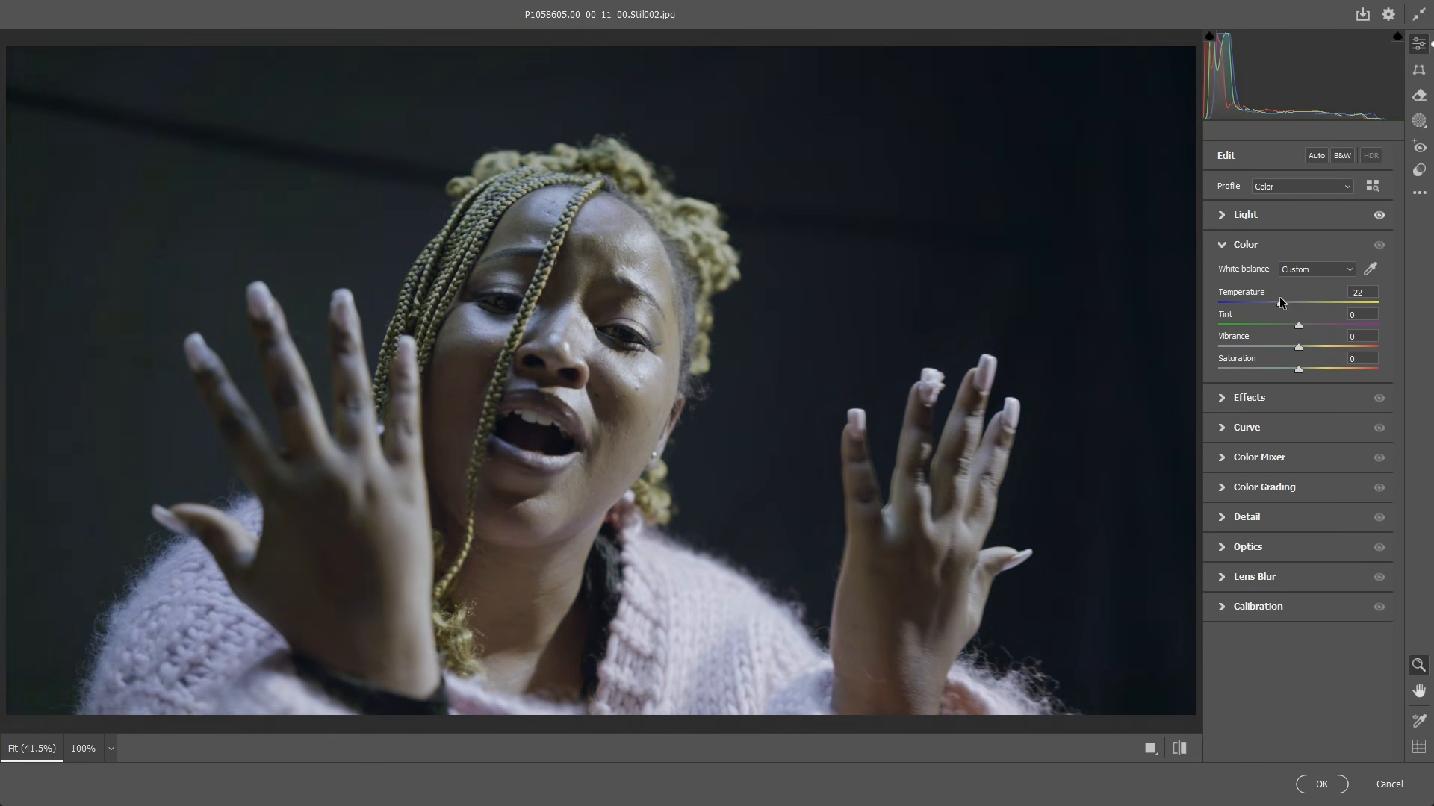
{"action": "key", "text": "ctrl+z"}
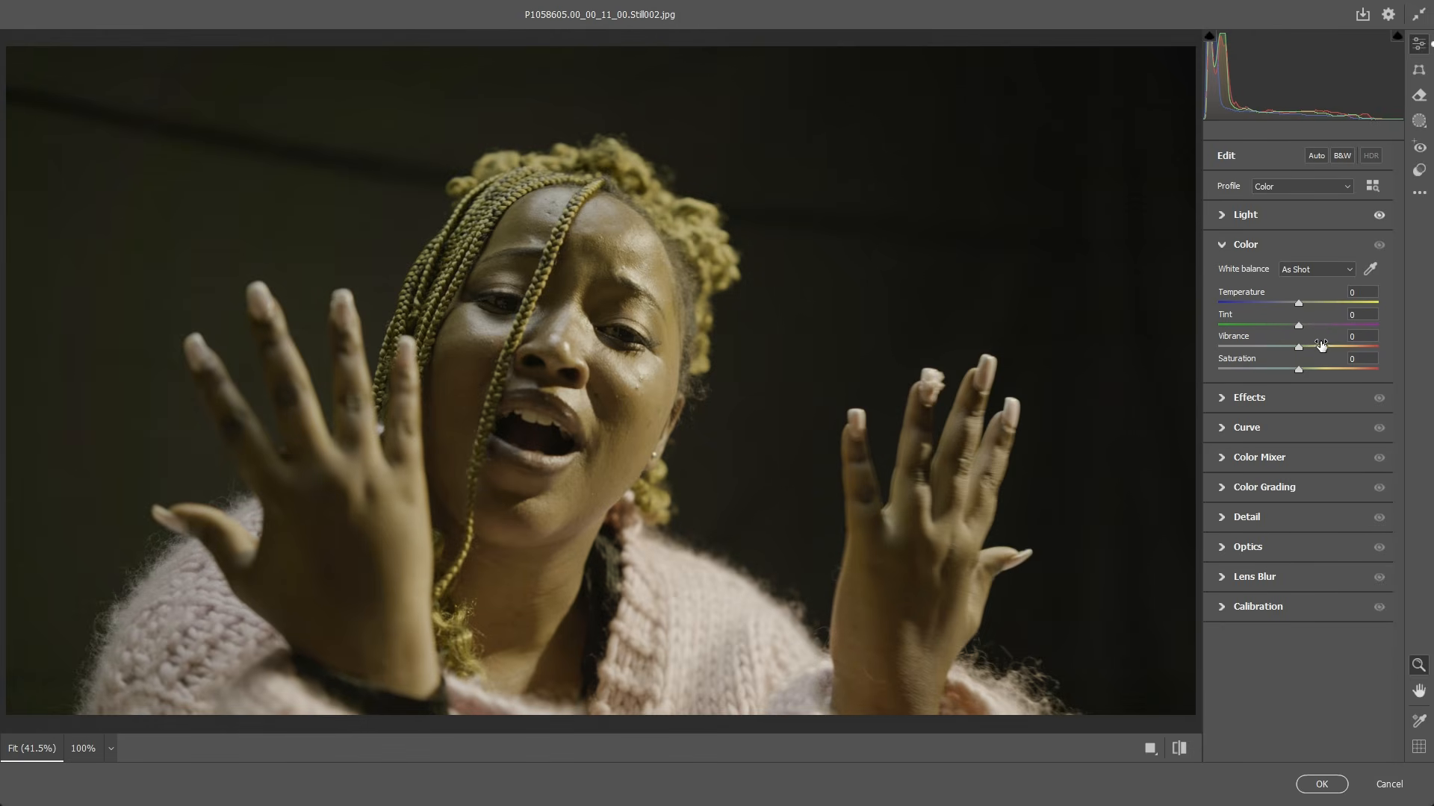
{"action": "left_click_drag", "start_coordinate": [1301, 347], "coordinate": [1307, 373]}
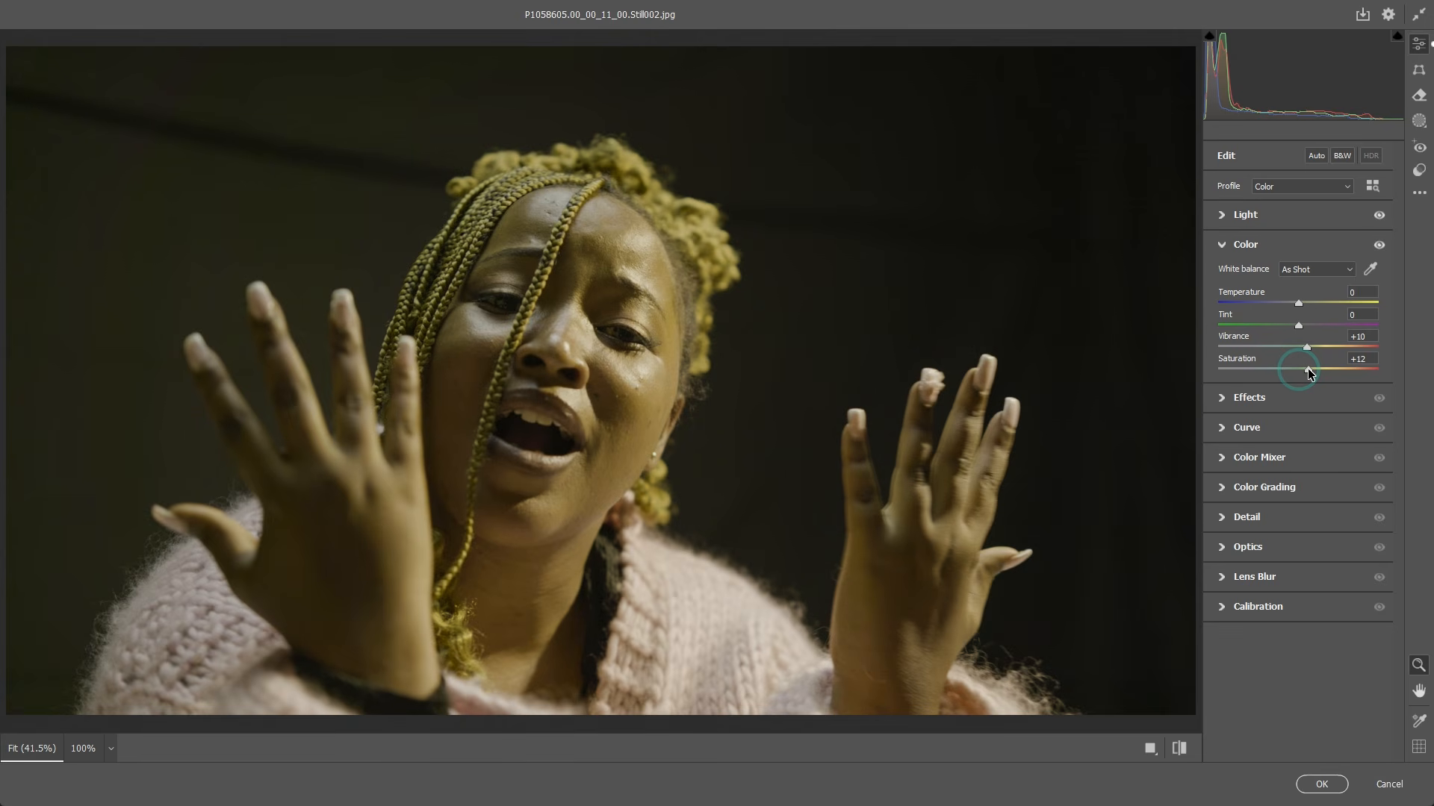
{"action": "left_click", "coordinate": [1243, 244]}
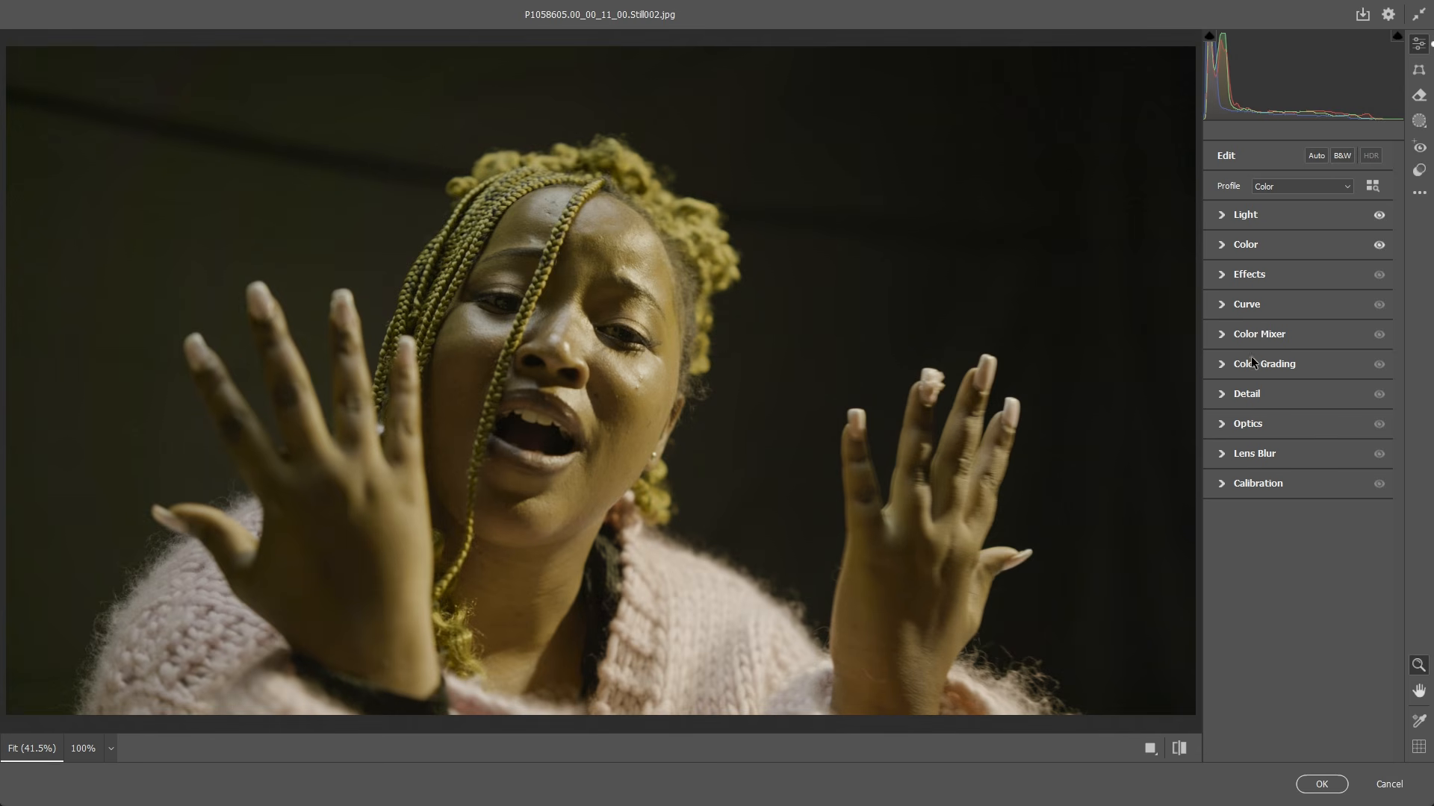
Step: Shape the parametric curve with Highlights +31, Lights +8, Darks -9 and Shadows -9
{"action": "left_click", "coordinate": [1257, 310]}
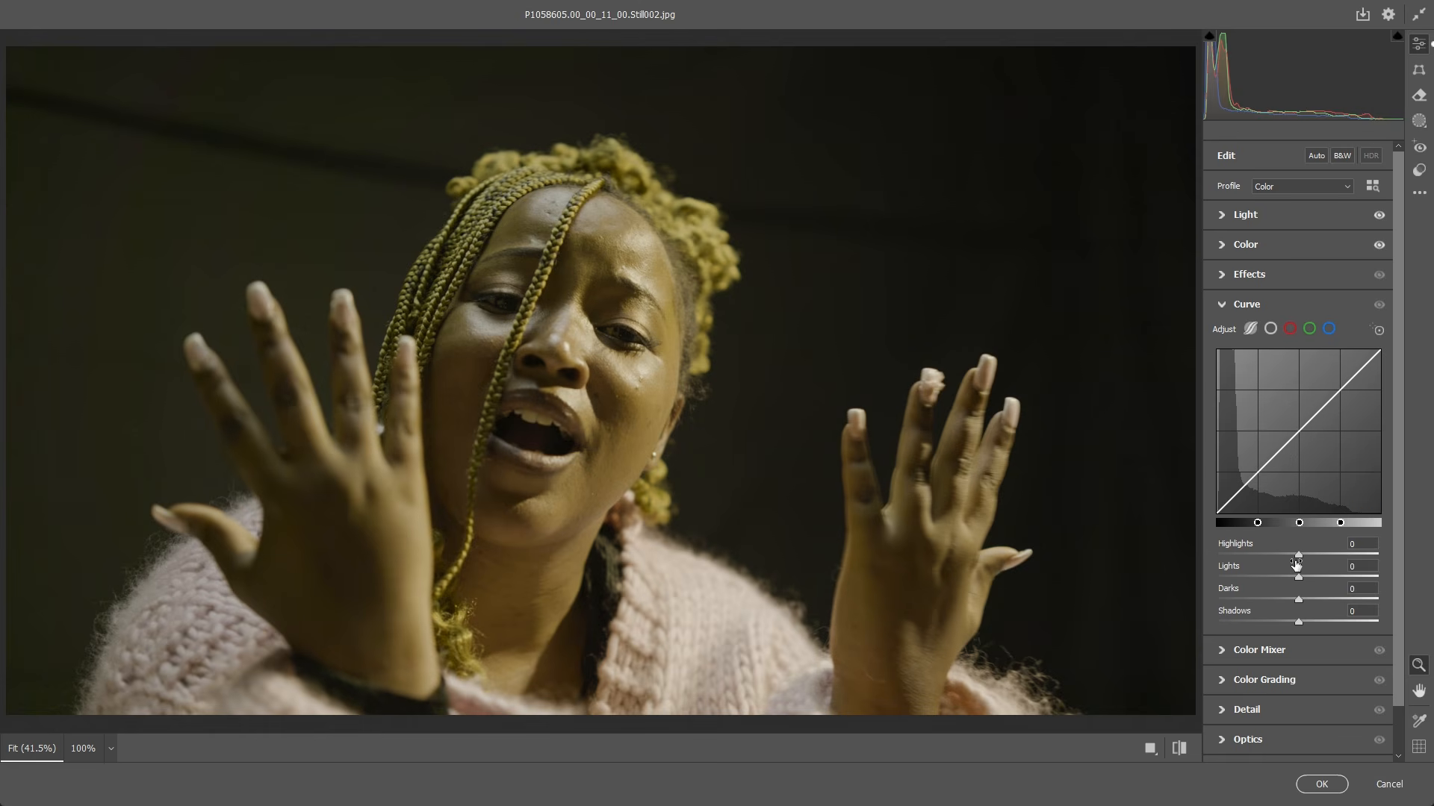
{"action": "left_click_drag", "start_coordinate": [1298, 555], "coordinate": [1282, 603]}
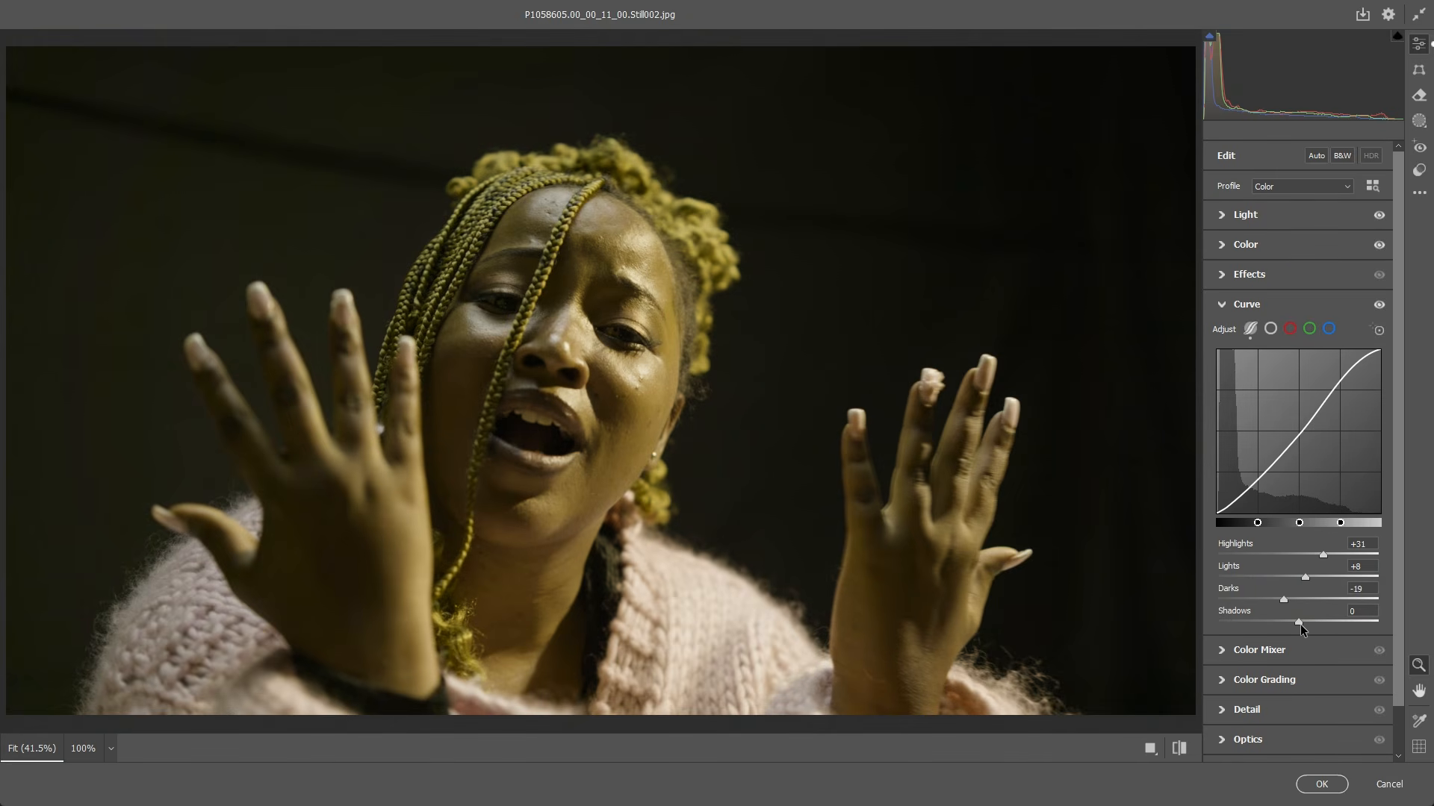
{"action": "mouse_move", "coordinate": [1299, 623]}
{"action": "left_mouse_down"}
{"action": "mouse_move", "coordinate": [1324, 625]}
{"action": "mouse_move", "coordinate": [1292, 624]}
{"action": "mouse_move", "coordinate": [1293, 605]}
{"action": "left_mouse_up"}
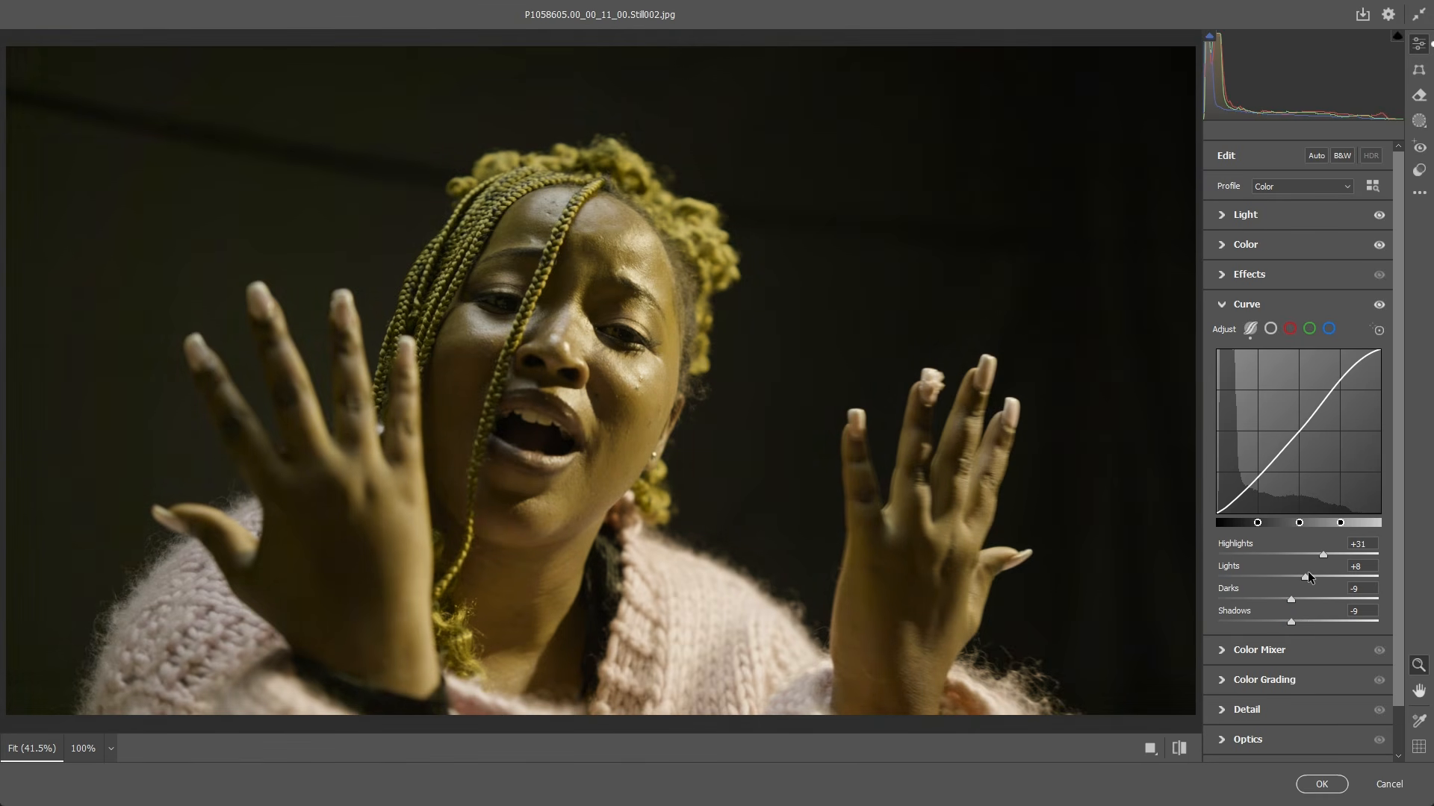
{"action": "left_click", "coordinate": [1250, 302]}
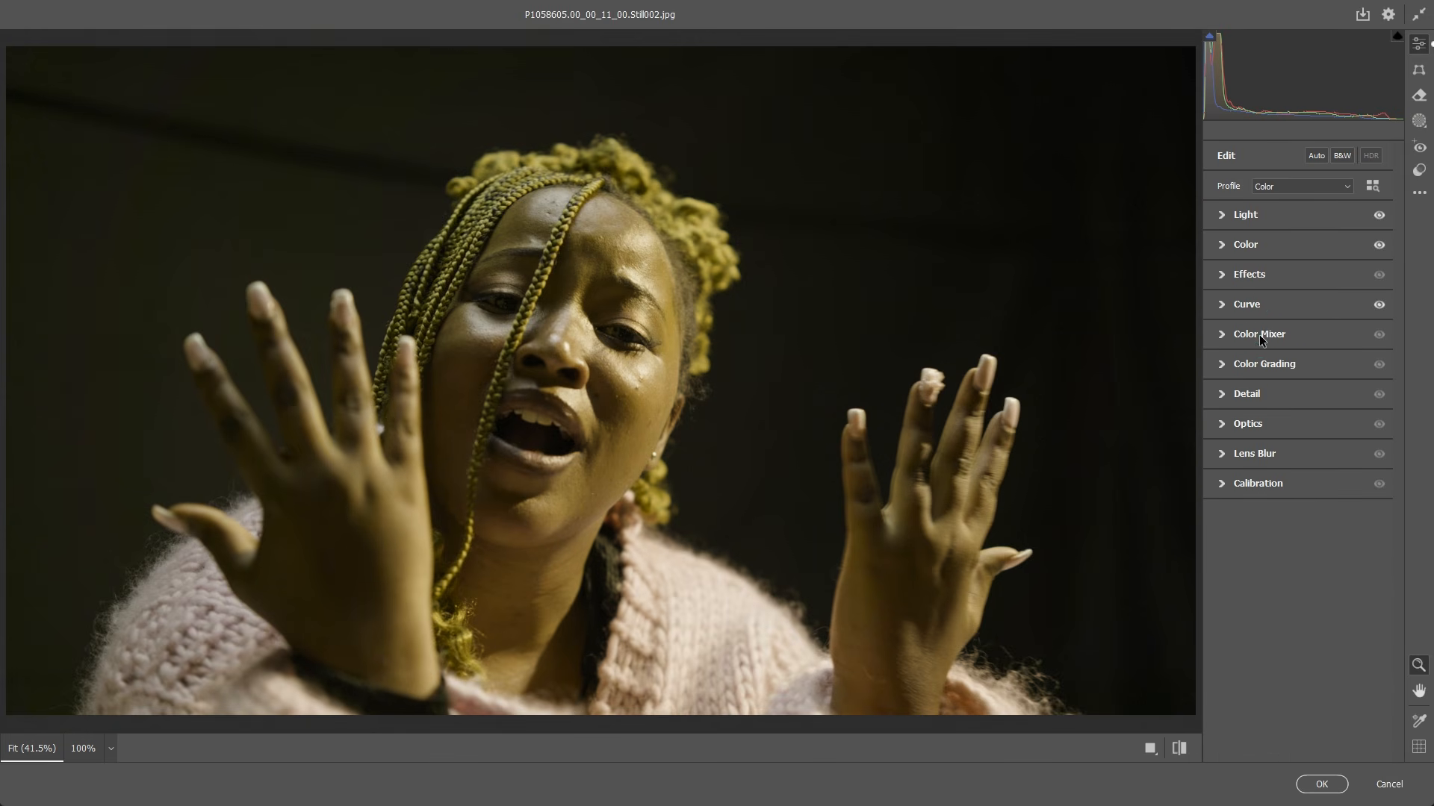
Step: Shift the Color Mixer hues to Reds +6, Oranges -17 and Yellows -38
{"action": "left_click", "coordinate": [1261, 337]}
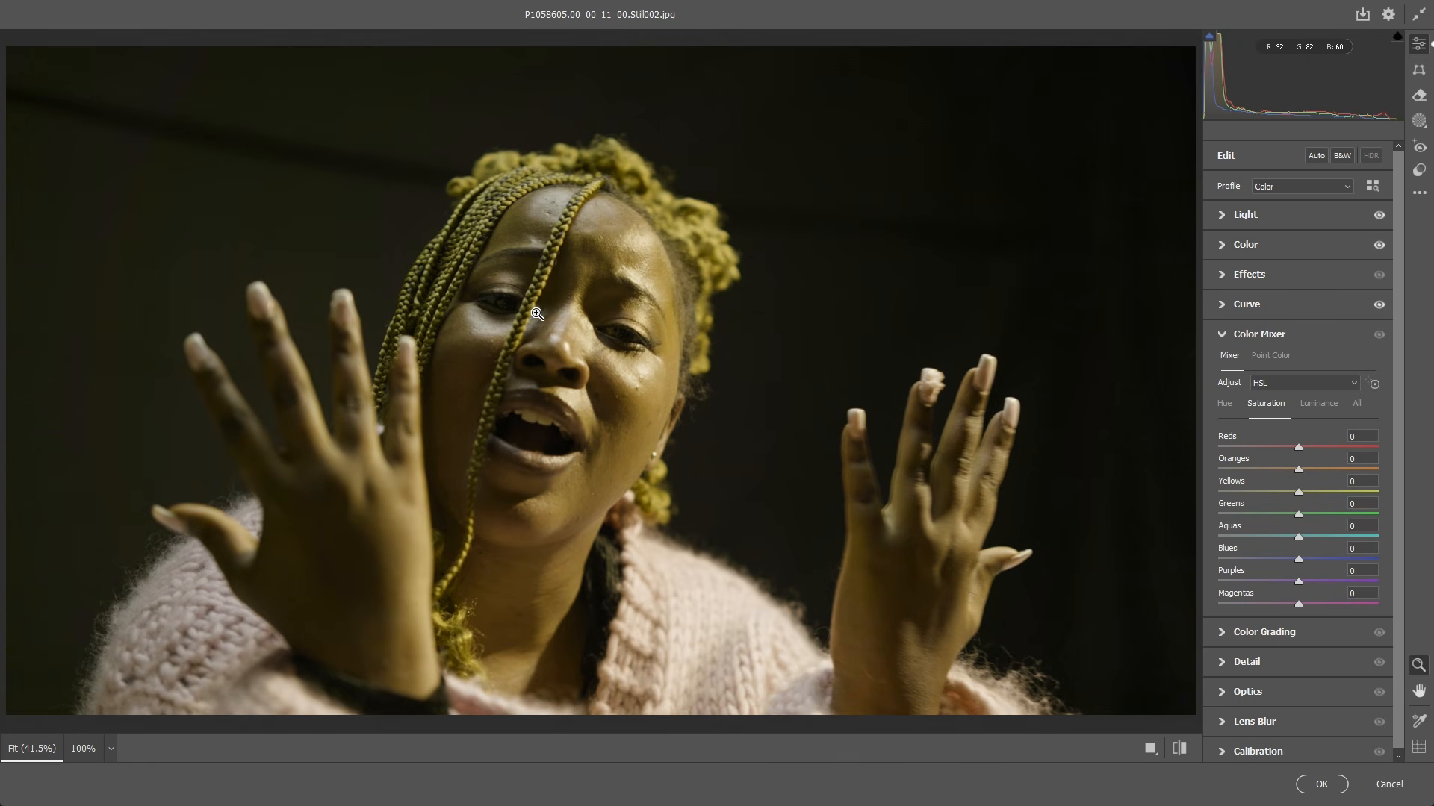
{"action": "left_click", "coordinate": [1223, 404]}
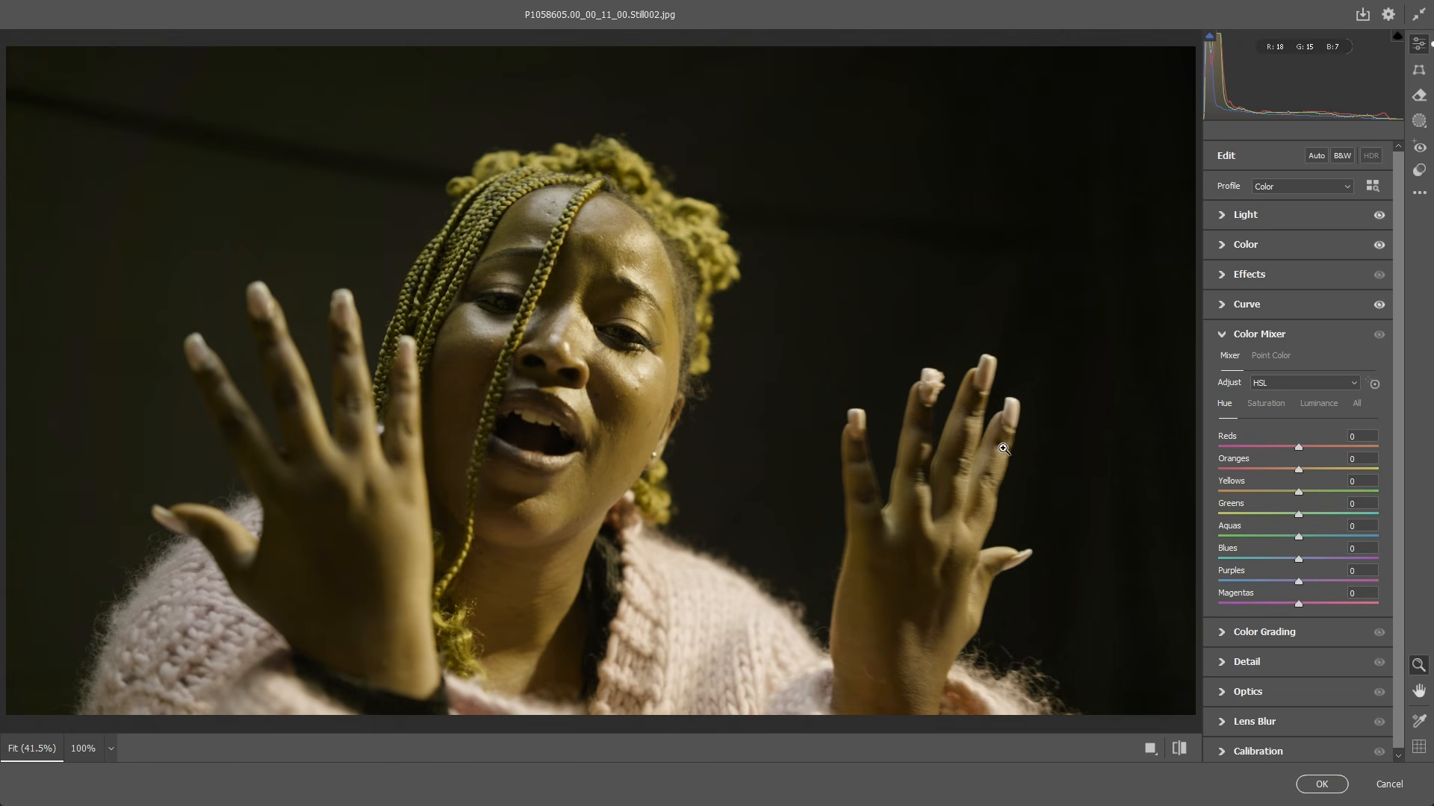
{"action": "mouse_move", "coordinate": [1299, 470]}
{"action": "left_mouse_down"}
{"action": "mouse_move", "coordinate": [1275, 465]}
{"action": "mouse_move", "coordinate": [1321, 446]}
{"action": "mouse_move", "coordinate": [1290, 451]}
{"action": "left_mouse_up"}
{"action": "left_click_drag", "start_coordinate": [1308, 456], "coordinate": [1267, 492]}
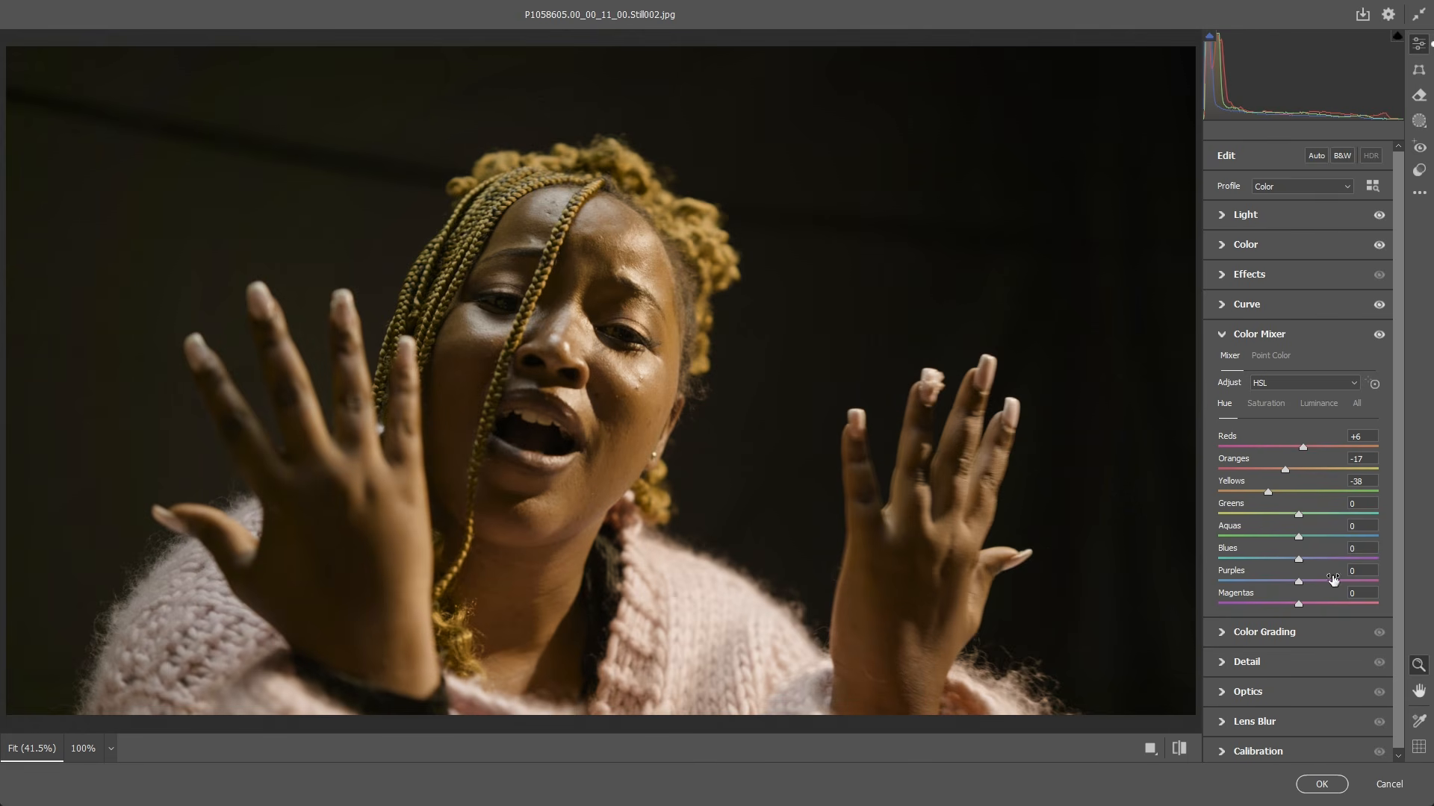
{"action": "left_click", "coordinate": [1269, 491]}
Step: Set the Color Mixer luminance to Reds +38, Oranges +50, Yellows +40 and the saturation to Reds +3, Oranges +9, Yellows +30
{"action": "left_click", "coordinate": [1324, 403]}
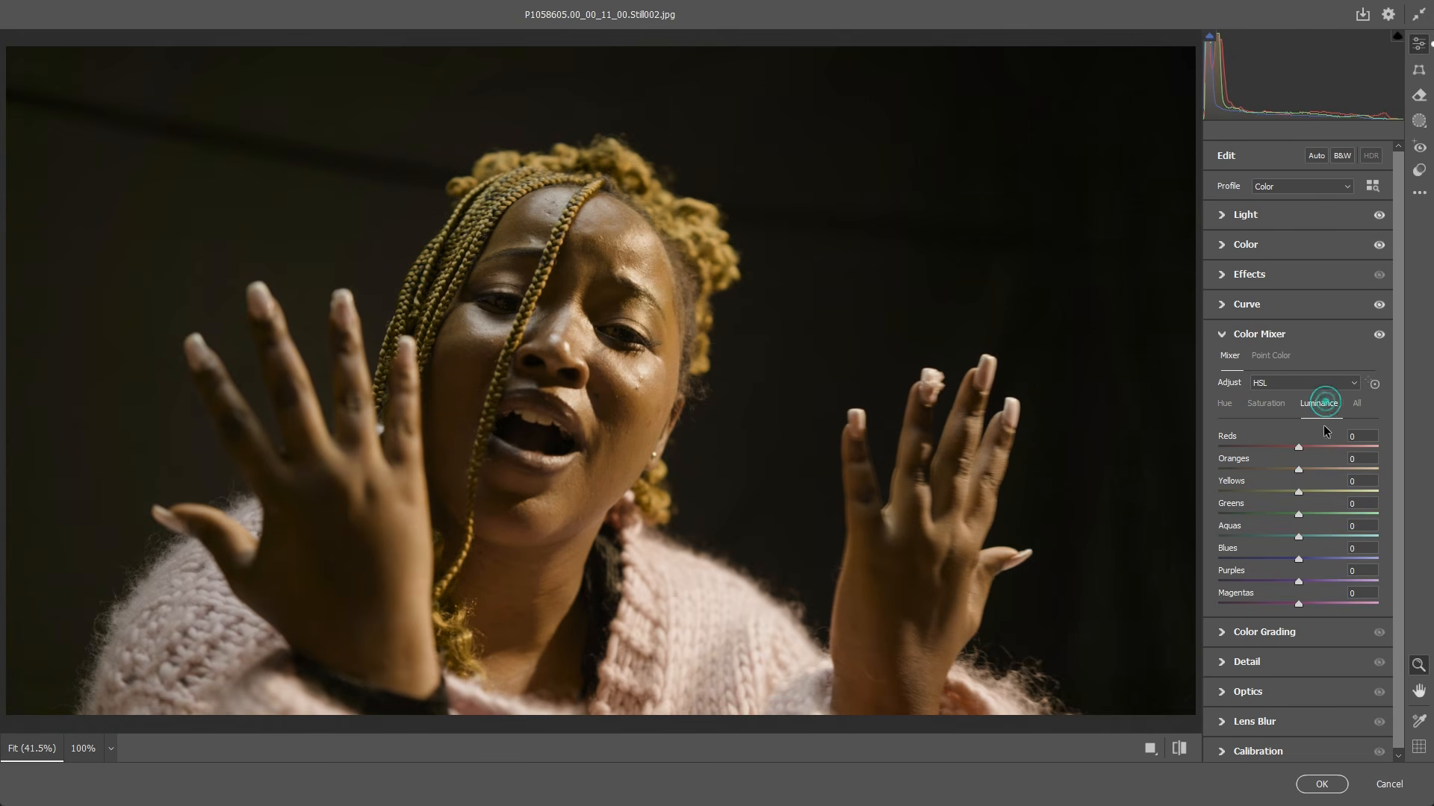
{"action": "left_click_drag", "start_coordinate": [1298, 492], "coordinate": [1329, 445]}
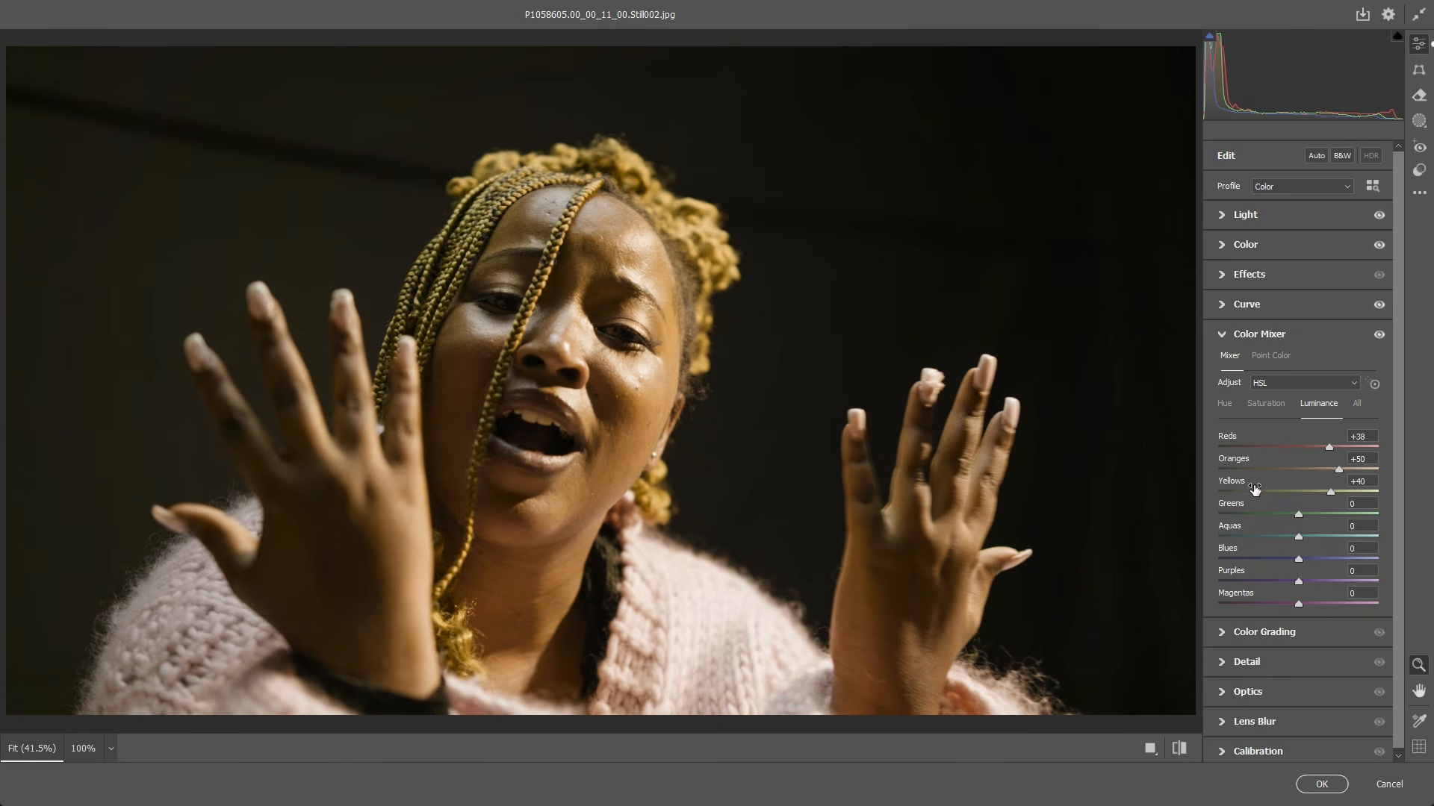
{"action": "left_click", "coordinate": [1266, 403]}
{"action": "left_click_drag", "start_coordinate": [1308, 491], "coordinate": [1306, 448]}
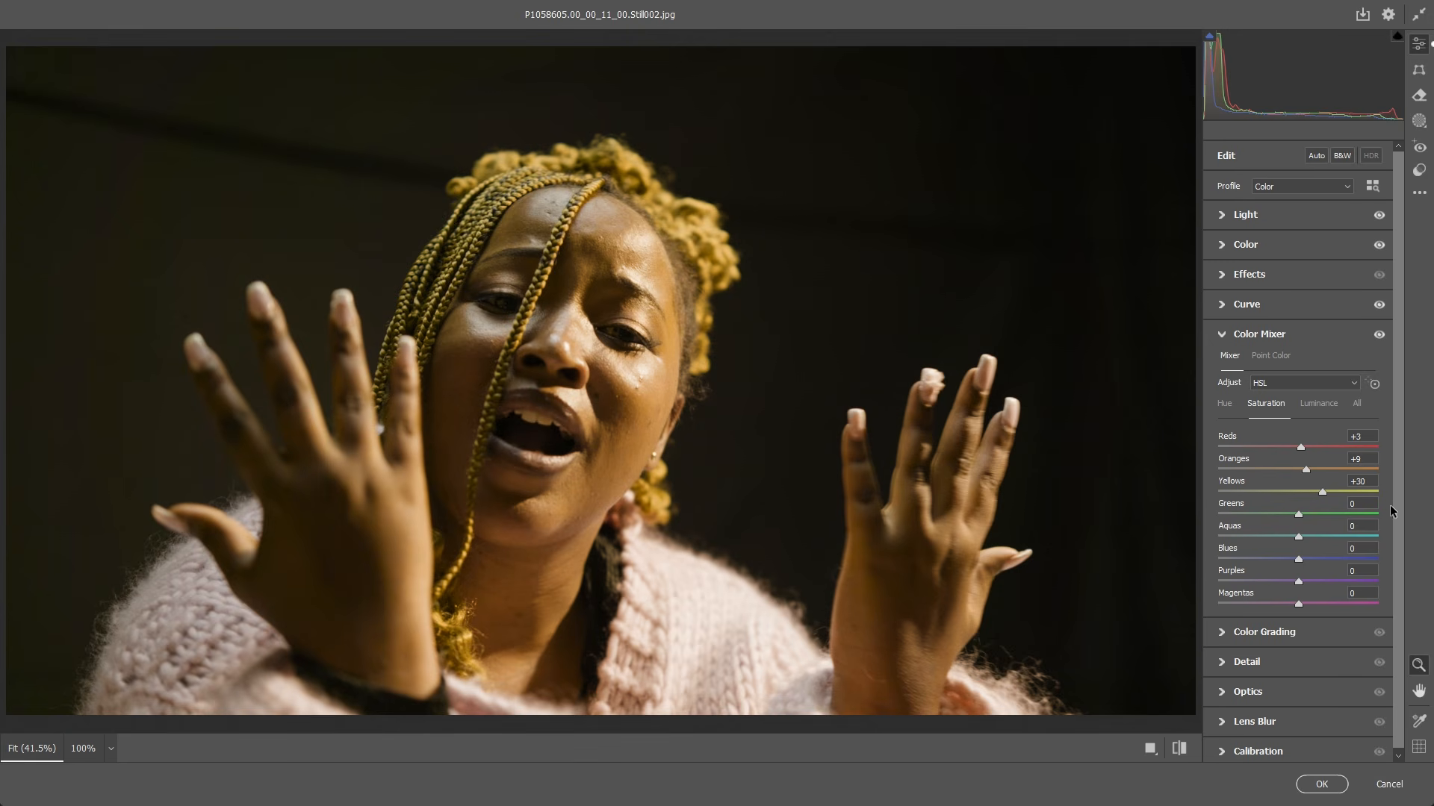
{"action": "left_click_drag", "start_coordinate": [1313, 515], "coordinate": [1374, 560]}
{"action": "left_click", "coordinate": [1262, 336]}
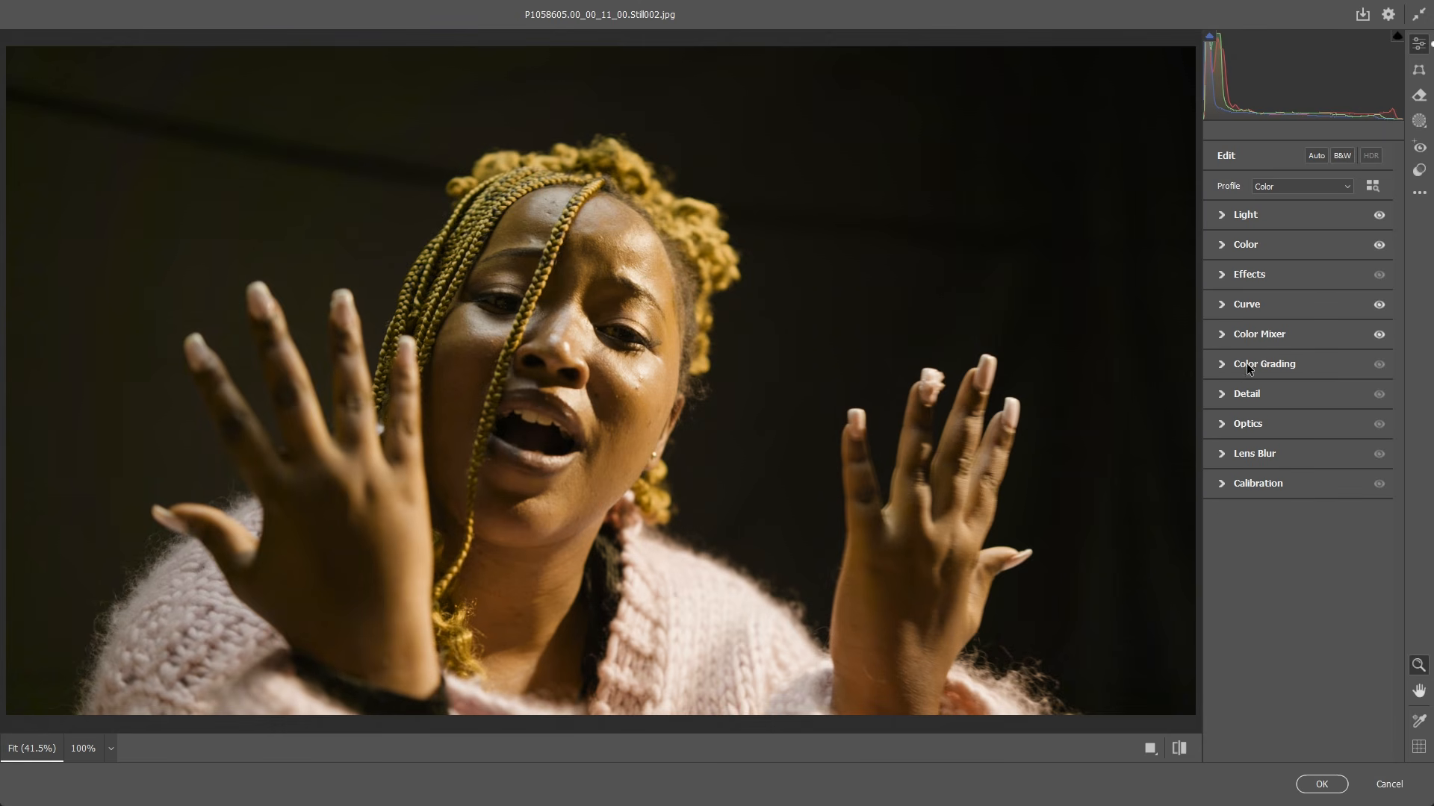
Step: Lower the shadows' luminance to -31 in Color Grading and tint the shadows slightly blue
{"action": "left_click", "coordinate": [1278, 357]}
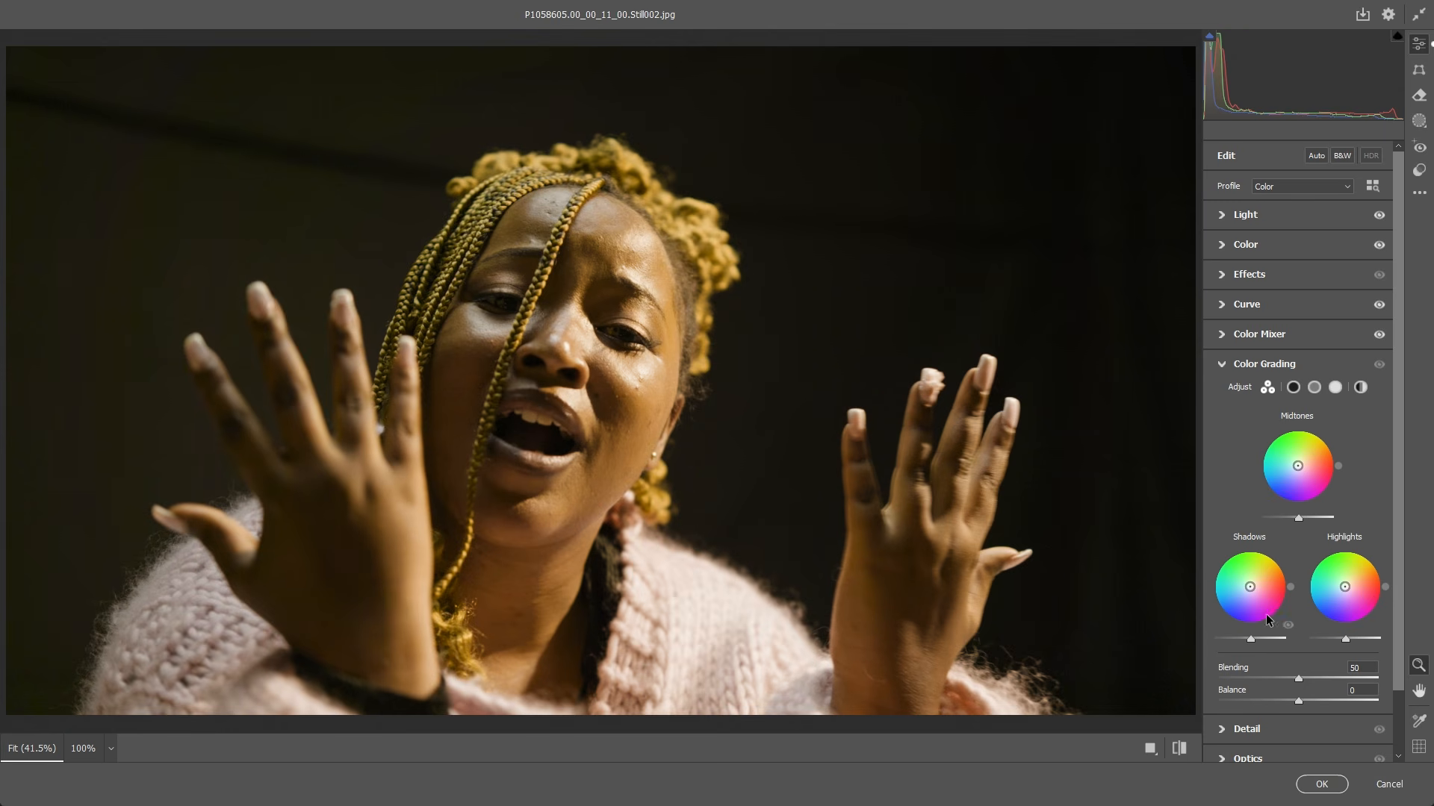
{"action": "left_click_drag", "start_coordinate": [1252, 639], "coordinate": [1240, 641]}
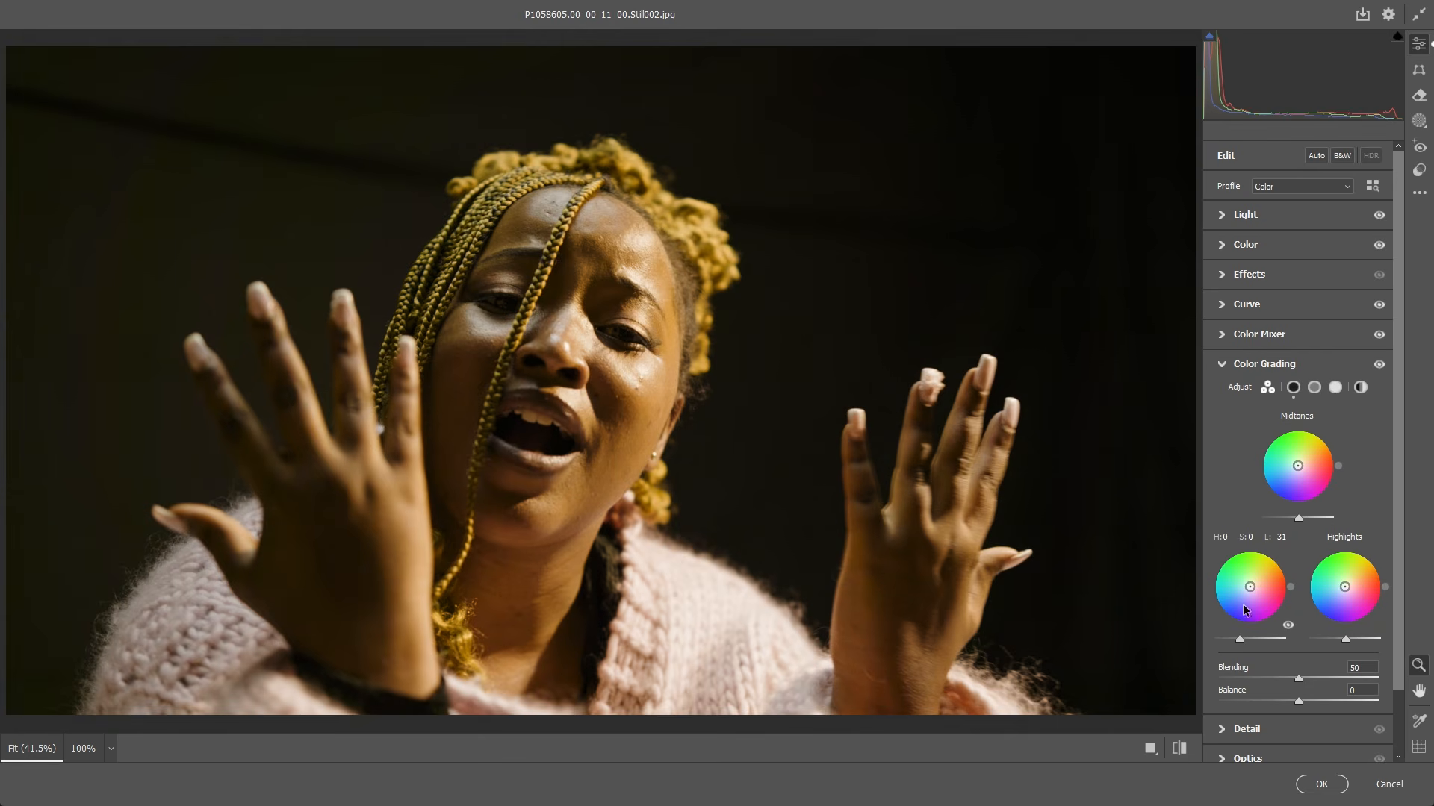
{"action": "left_click_drag", "start_coordinate": [1250, 587], "coordinate": [1240, 595]}
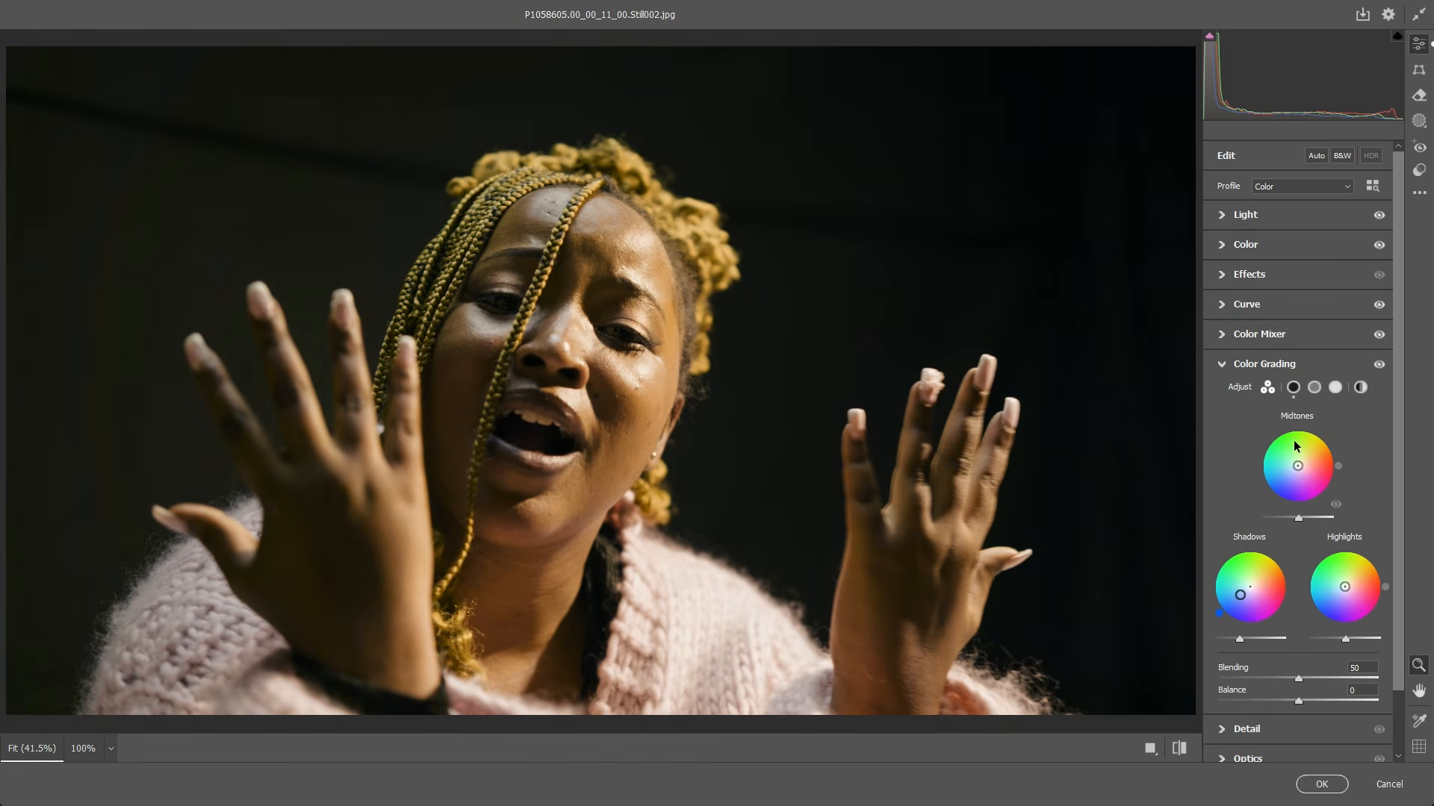
Step: Tint the Color Grading midtones slightly orange and the highlights faintly green, undoing a trial purple highlight tint
{"action": "left_click_drag", "start_coordinate": [1298, 471], "coordinate": [1305, 462]}
{"action": "left_click_drag", "start_coordinate": [1344, 591], "coordinate": [1340, 580]}
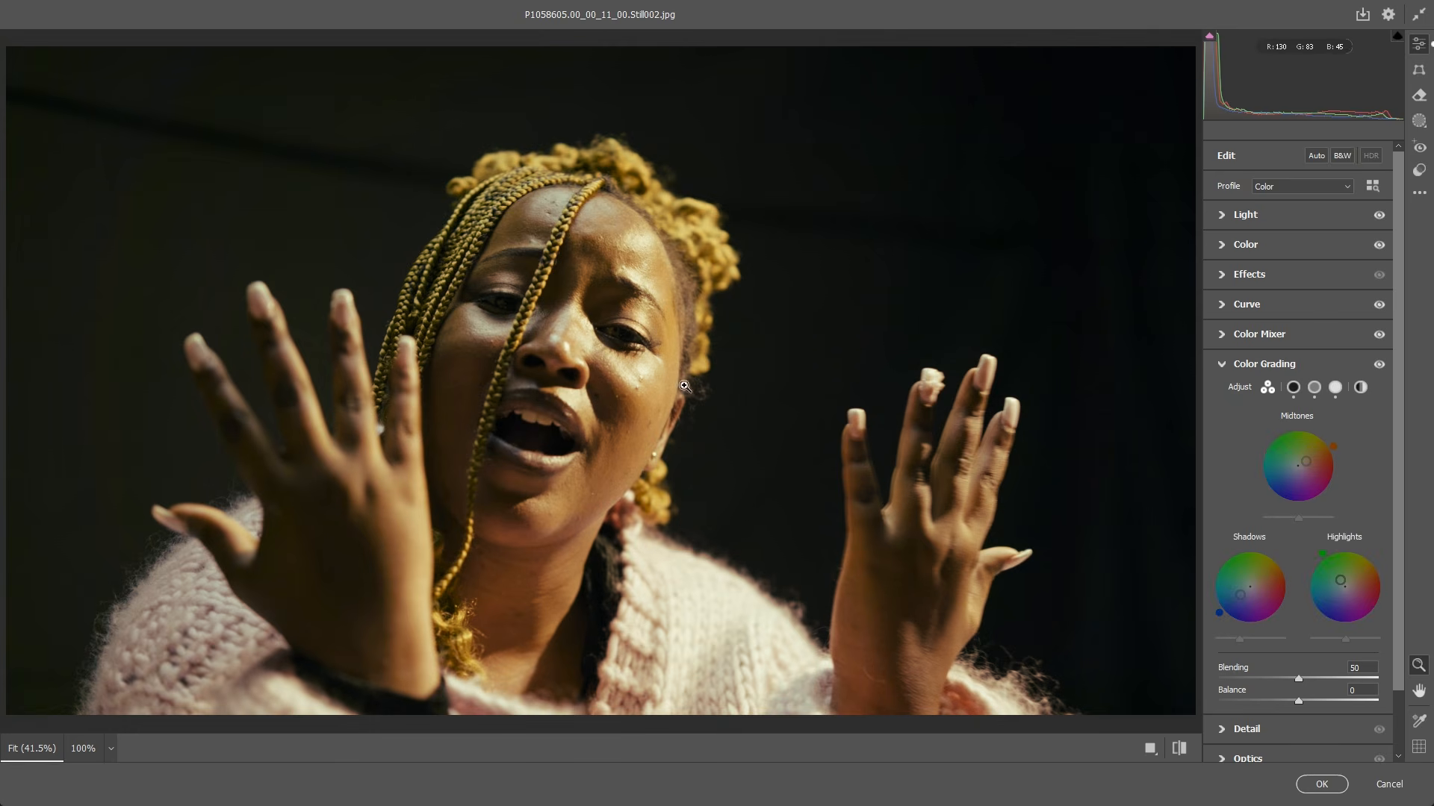
{"action": "left_click_drag", "start_coordinate": [1340, 580], "coordinate": [1346, 616]}
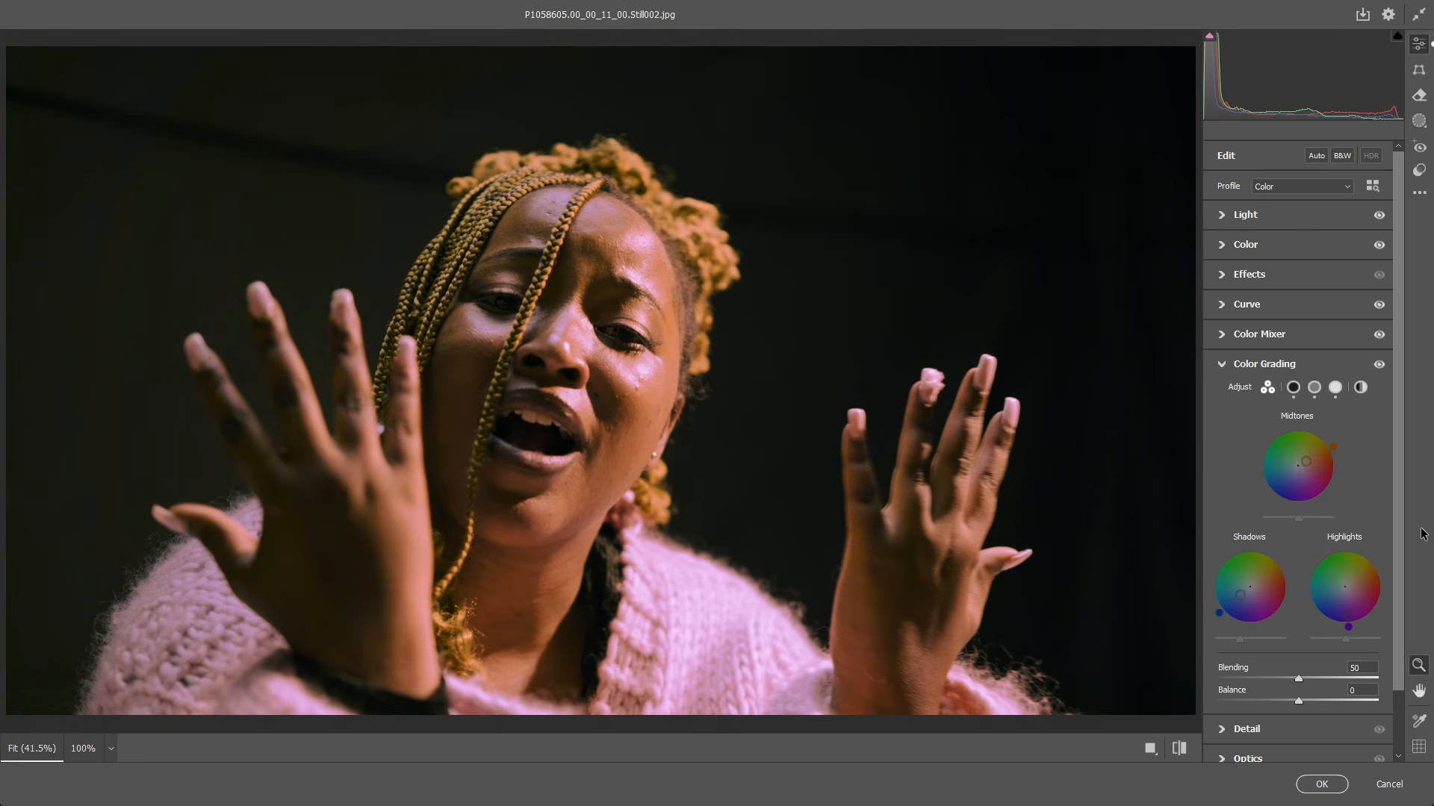
{"action": "key", "text": "ctrl+z"}
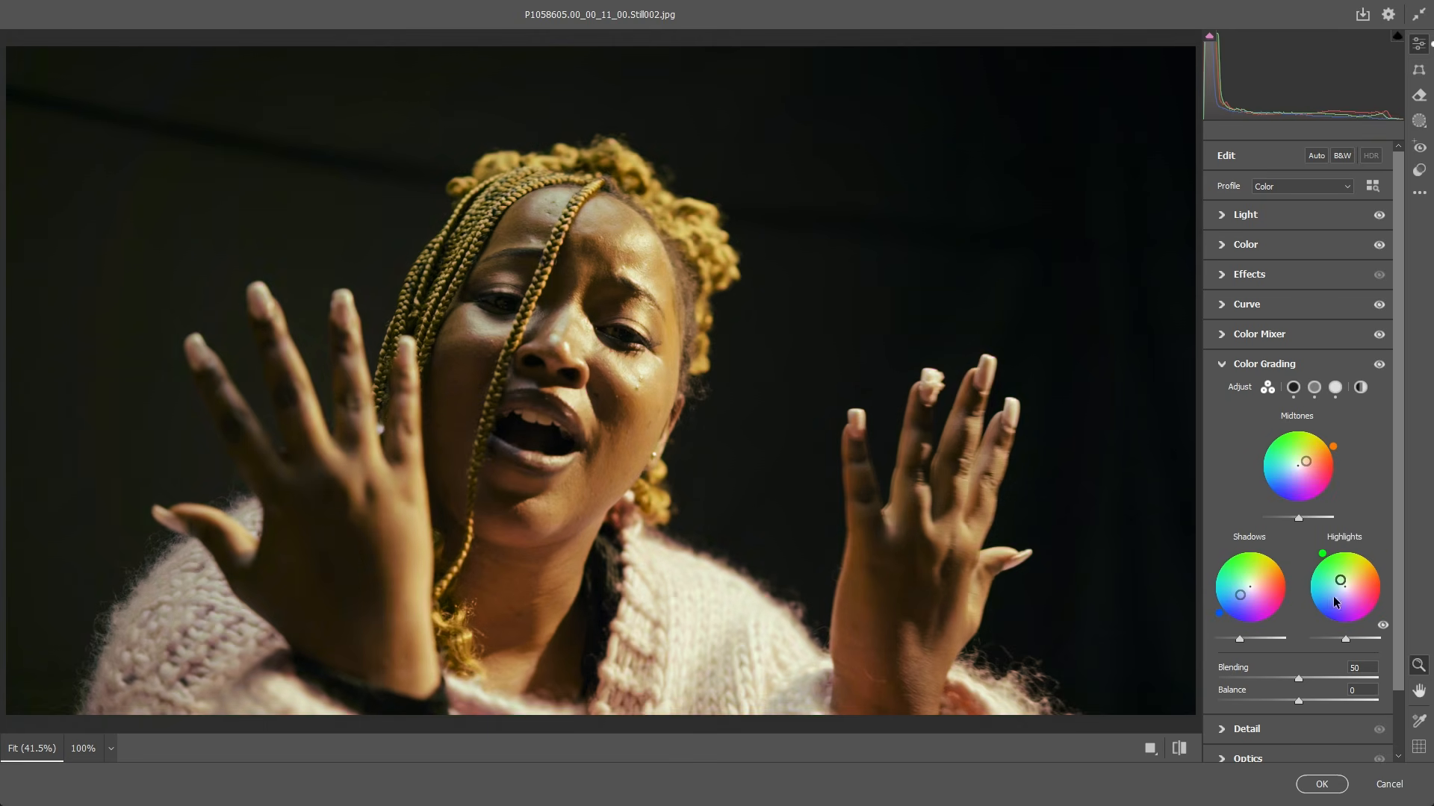
{"action": "left_click_drag", "start_coordinate": [1341, 581], "coordinate": [1343, 584]}
{"action": "left_click", "coordinate": [1258, 364]}
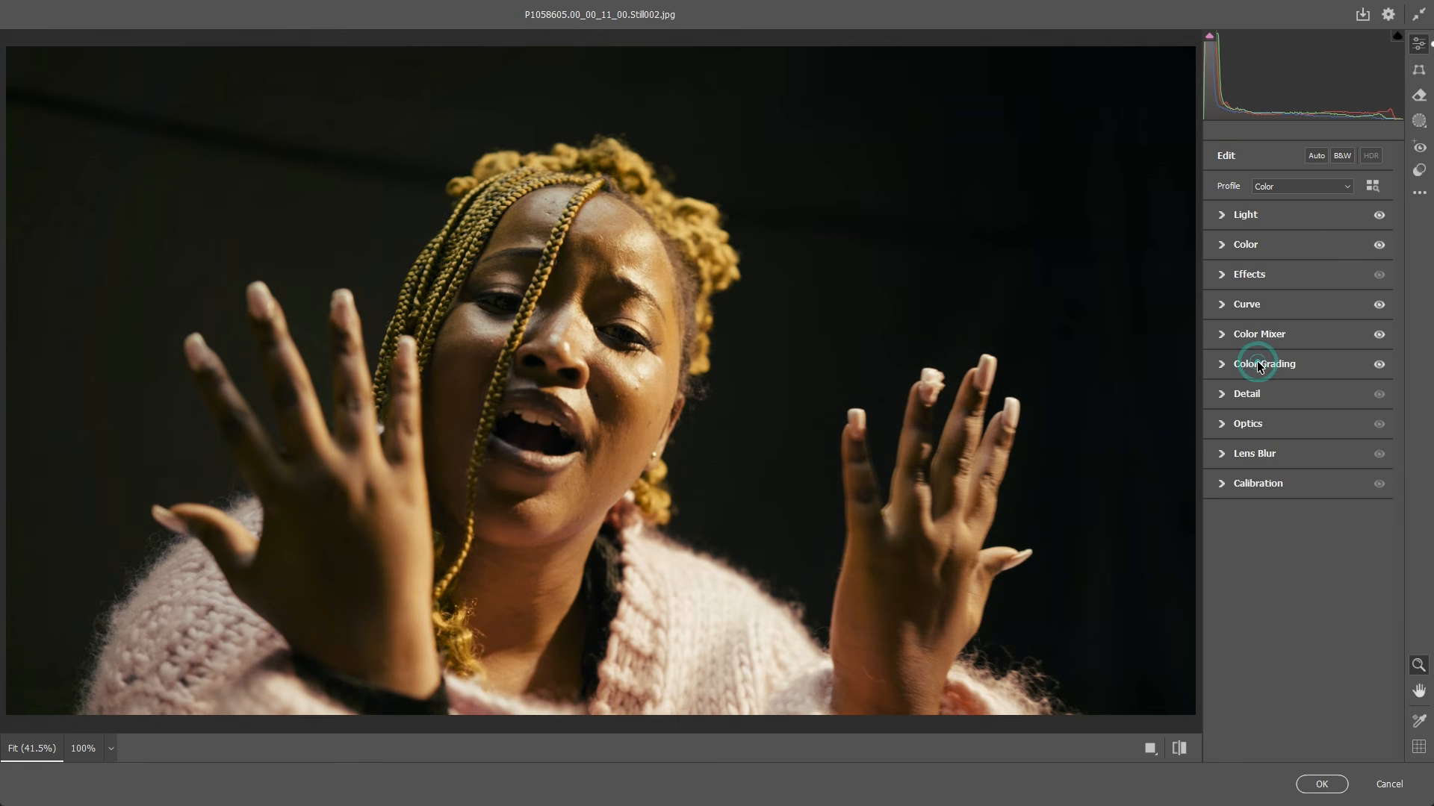
Step: Set the Vignette to +1 in the Optics adjustments
{"action": "mouse_move", "coordinate": [1257, 363]}
{"action": "left_click", "coordinate": [1259, 431]}
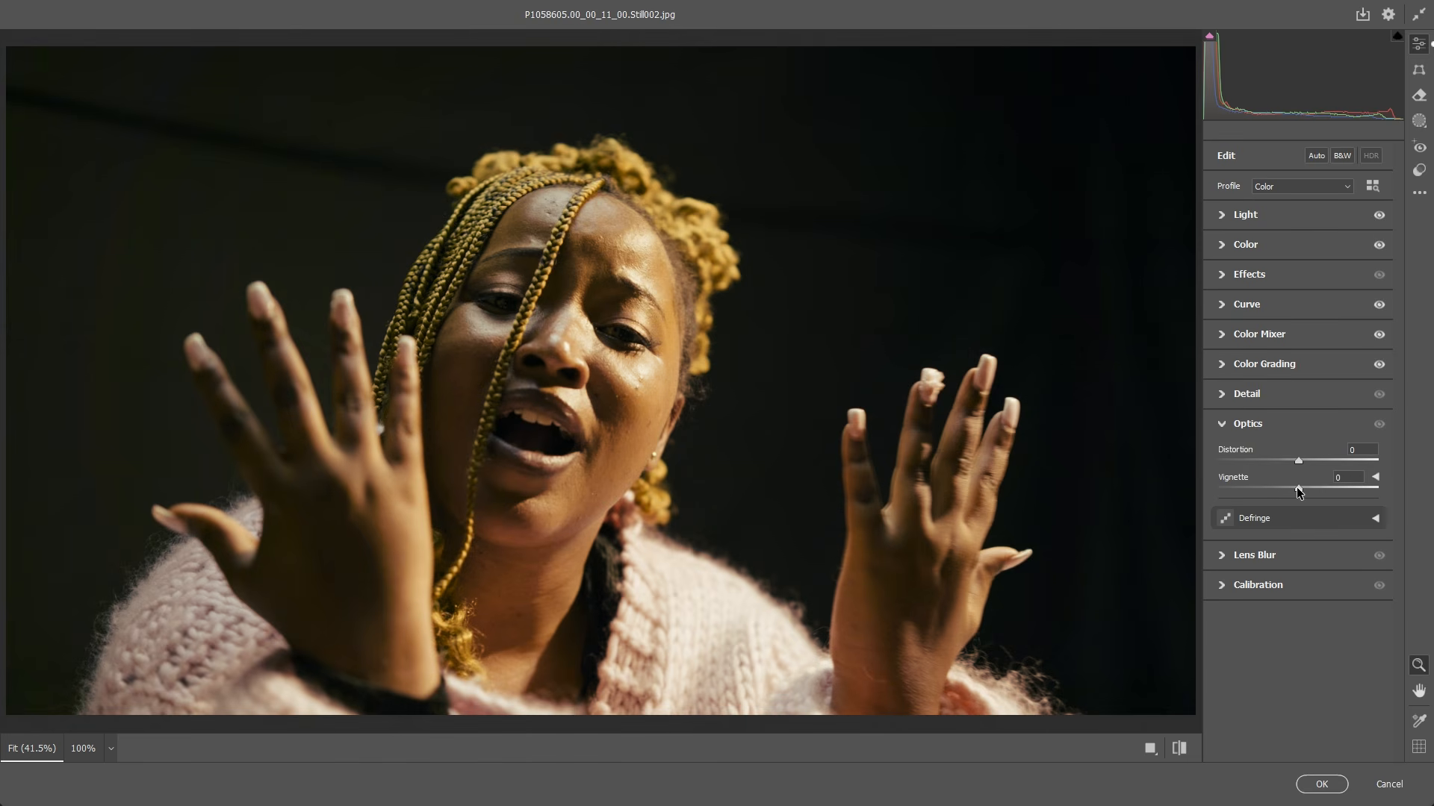
{"action": "mouse_move", "coordinate": [1298, 489]}
{"action": "left_mouse_down"}
{"action": "mouse_move", "coordinate": [1341, 484]}
{"action": "mouse_move", "coordinate": [1247, 499]}
{"action": "mouse_move", "coordinate": [1298, 487]}
{"action": "left_mouse_up"}
Step: Set Sharpening to 105 in the Detail adjustments and check the face at 100% zoom
{"action": "left_click", "coordinate": [1269, 396]}
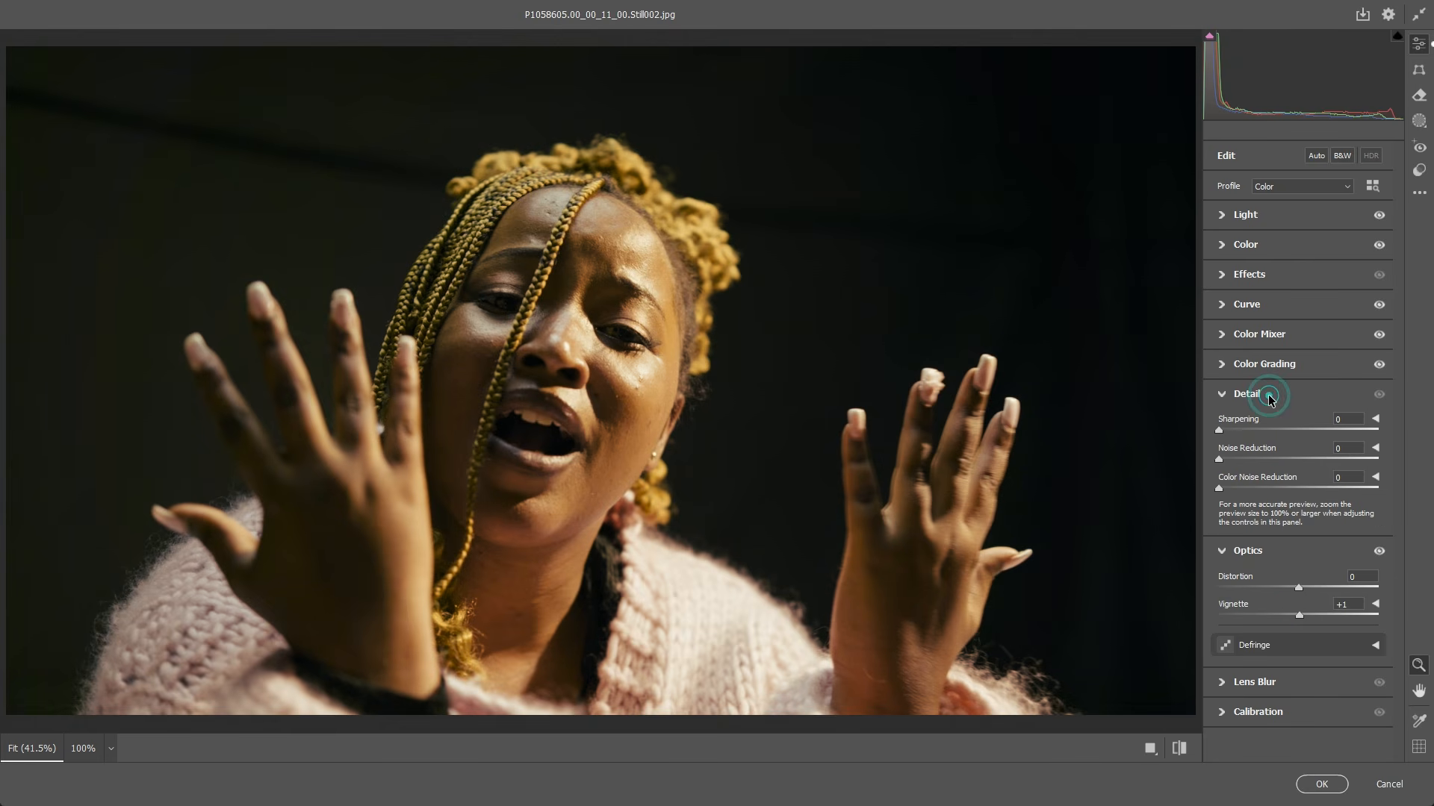
{"action": "left_click_drag", "start_coordinate": [1220, 430], "coordinate": [1330, 430]}
{"action": "left_click", "coordinate": [636, 377]}
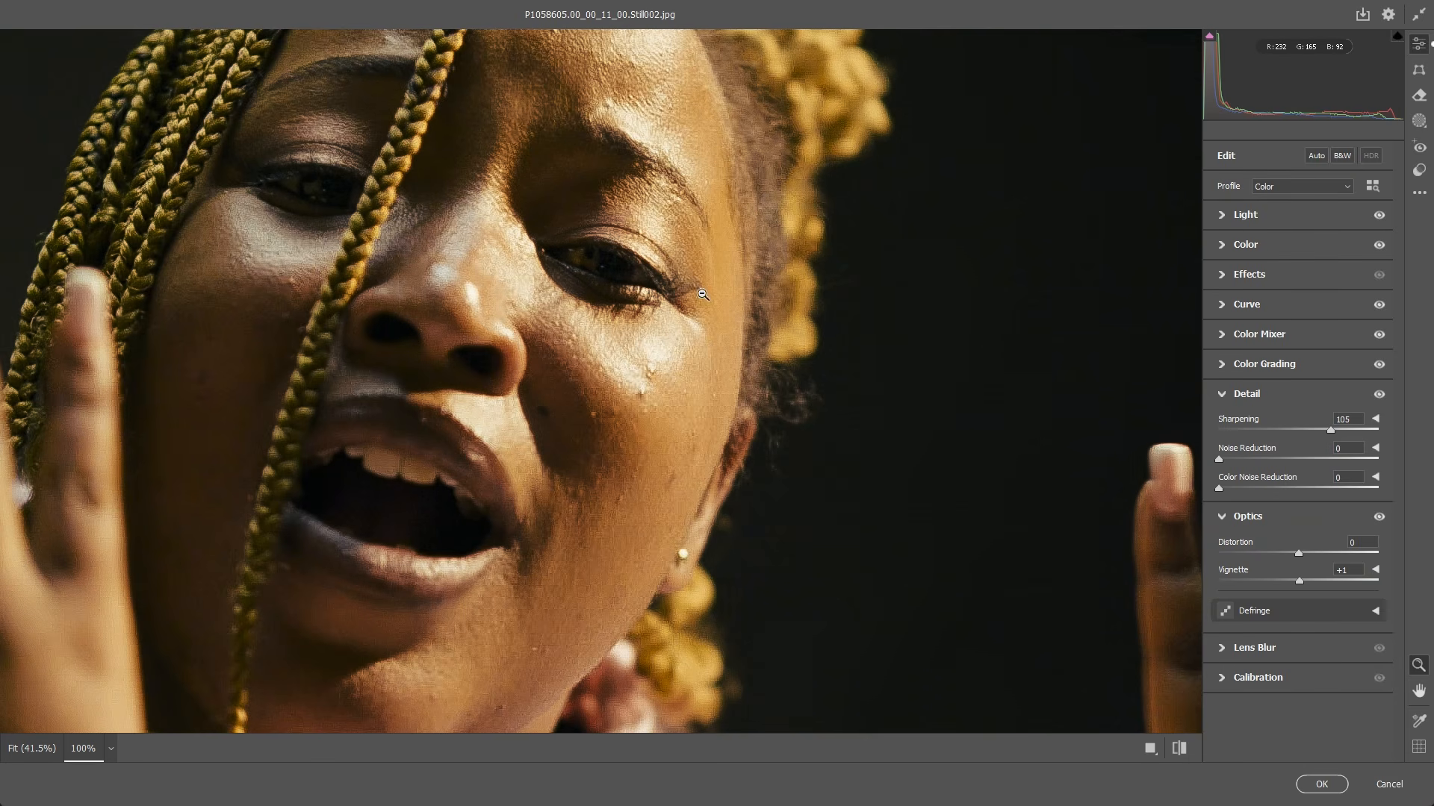
{"action": "left_click", "coordinate": [640, 352]}
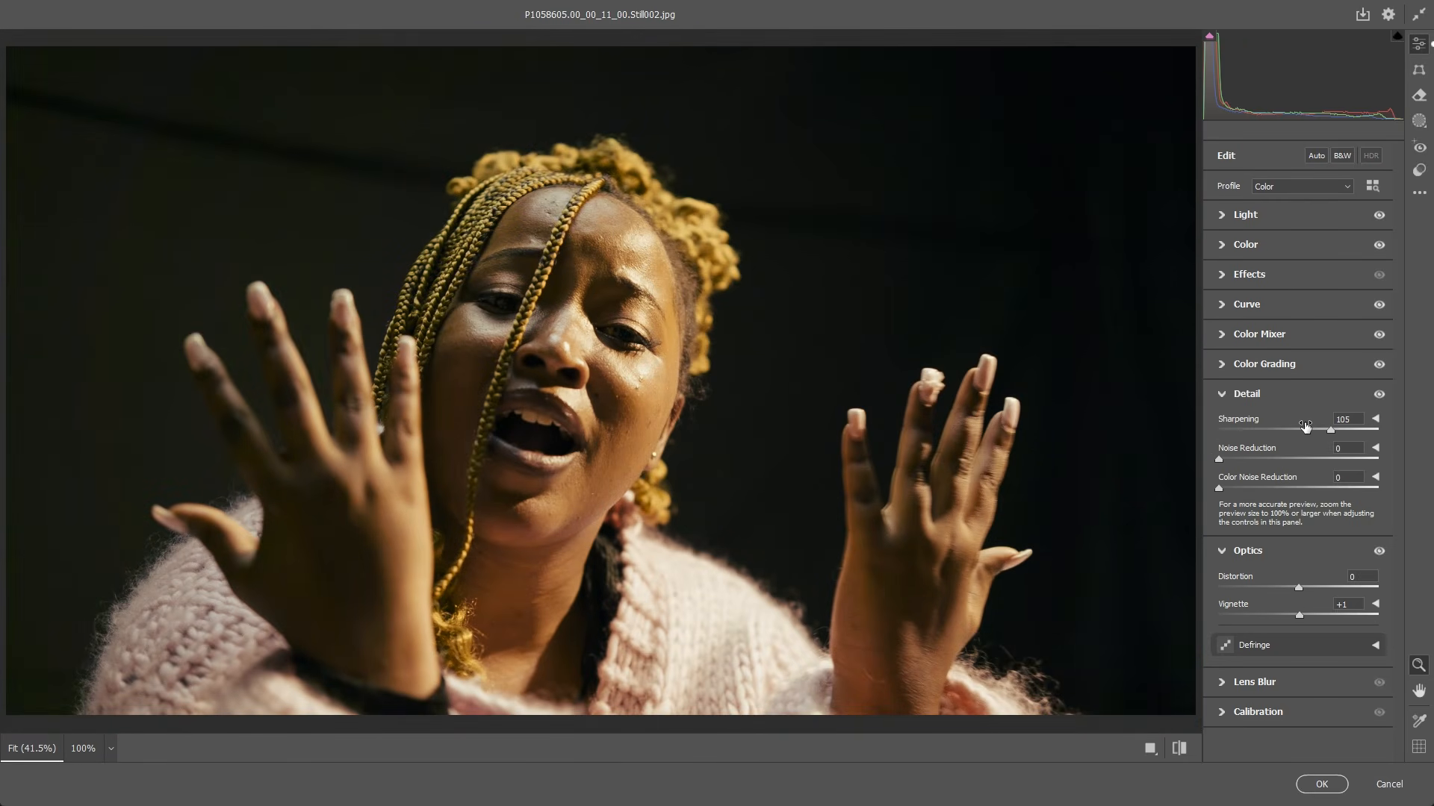
{"action": "mouse_move", "coordinate": [1305, 426]}
Step: Save the Camera Raw settings as PRESET in the Documents folder and apply the filter to the still
{"action": "left_click", "coordinate": [1420, 196]}
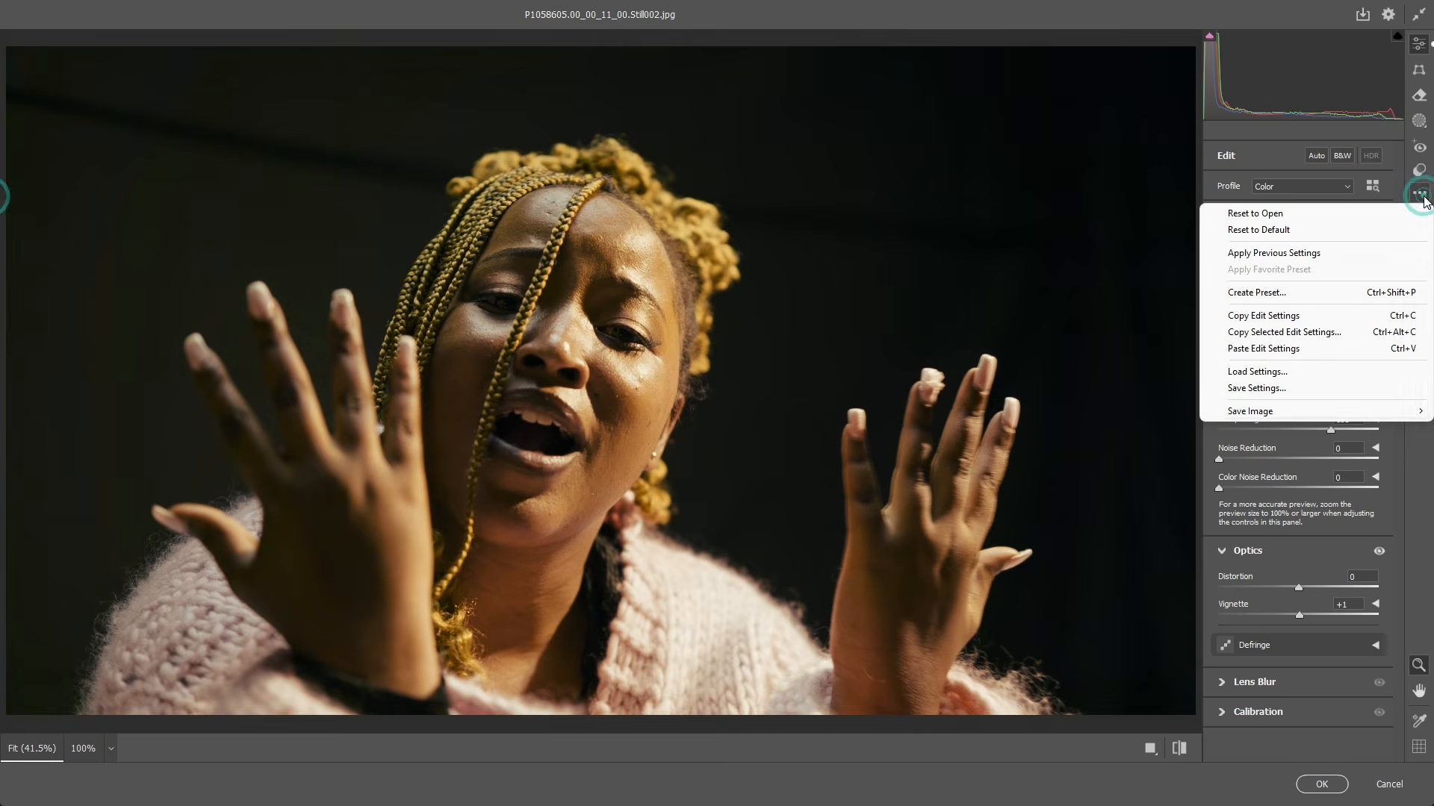
{"action": "left_click", "coordinate": [1273, 387]}
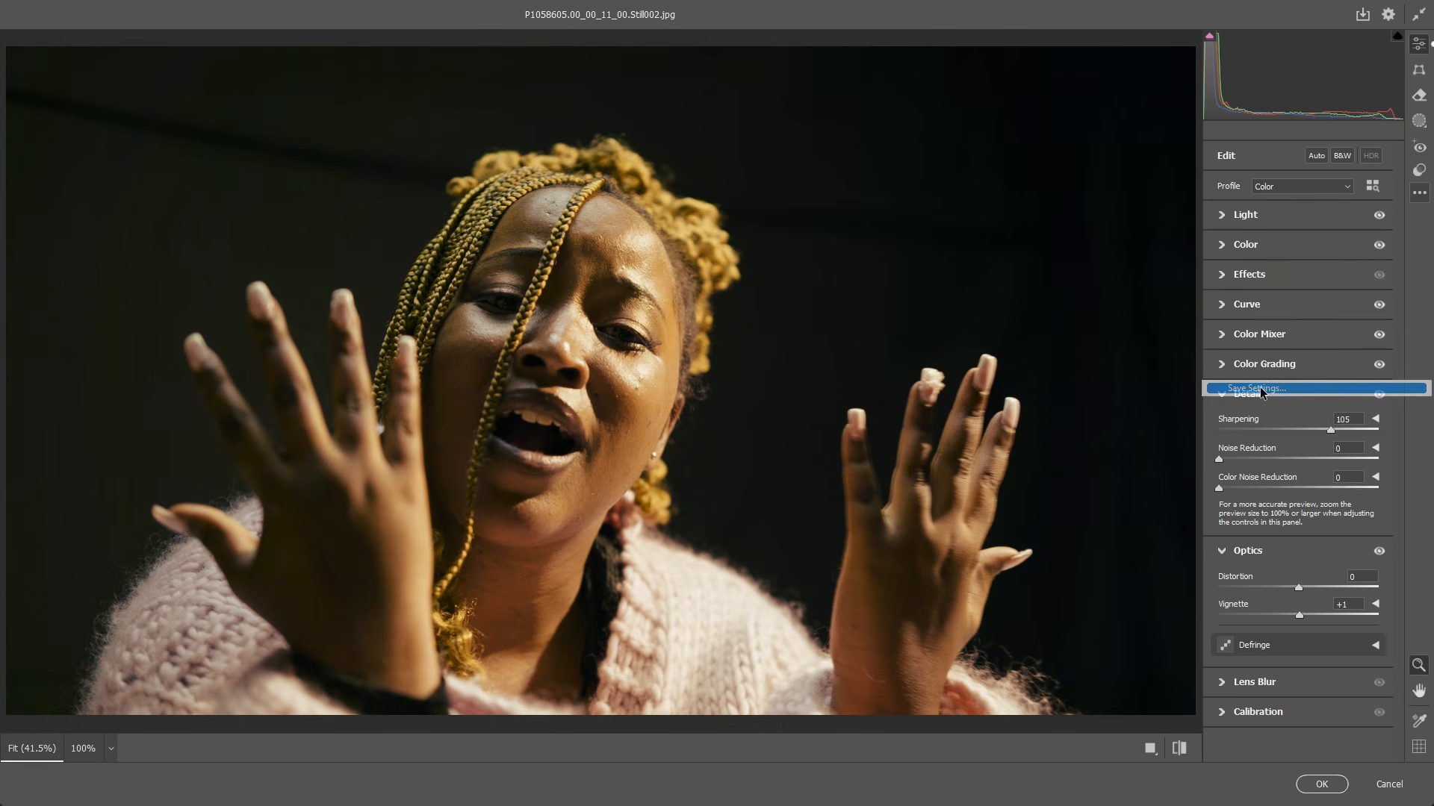
{"action": "left_click", "coordinate": [838, 210]}
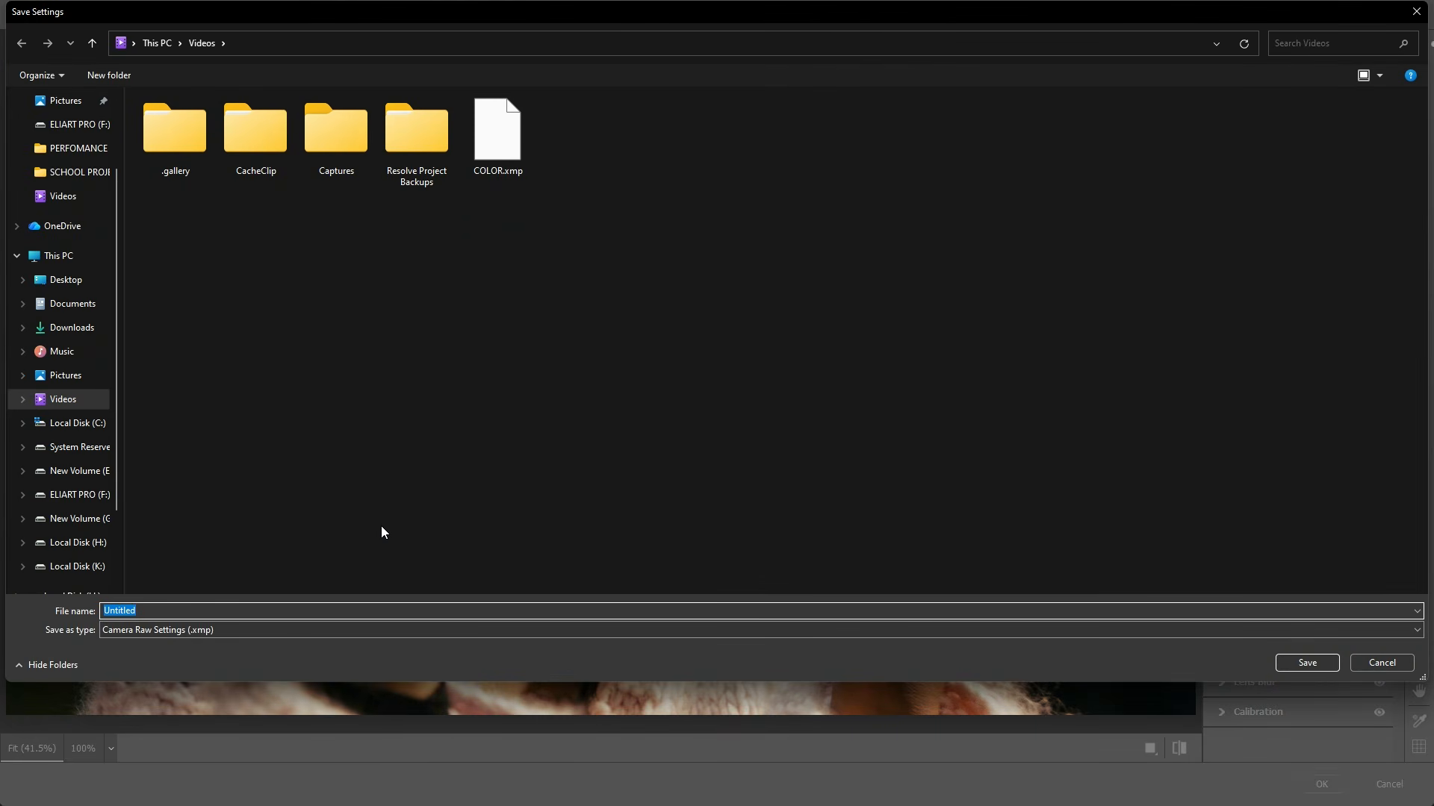
{"action": "type", "text": "PRESET"}
{"action": "left_click", "coordinate": [88, 306]}
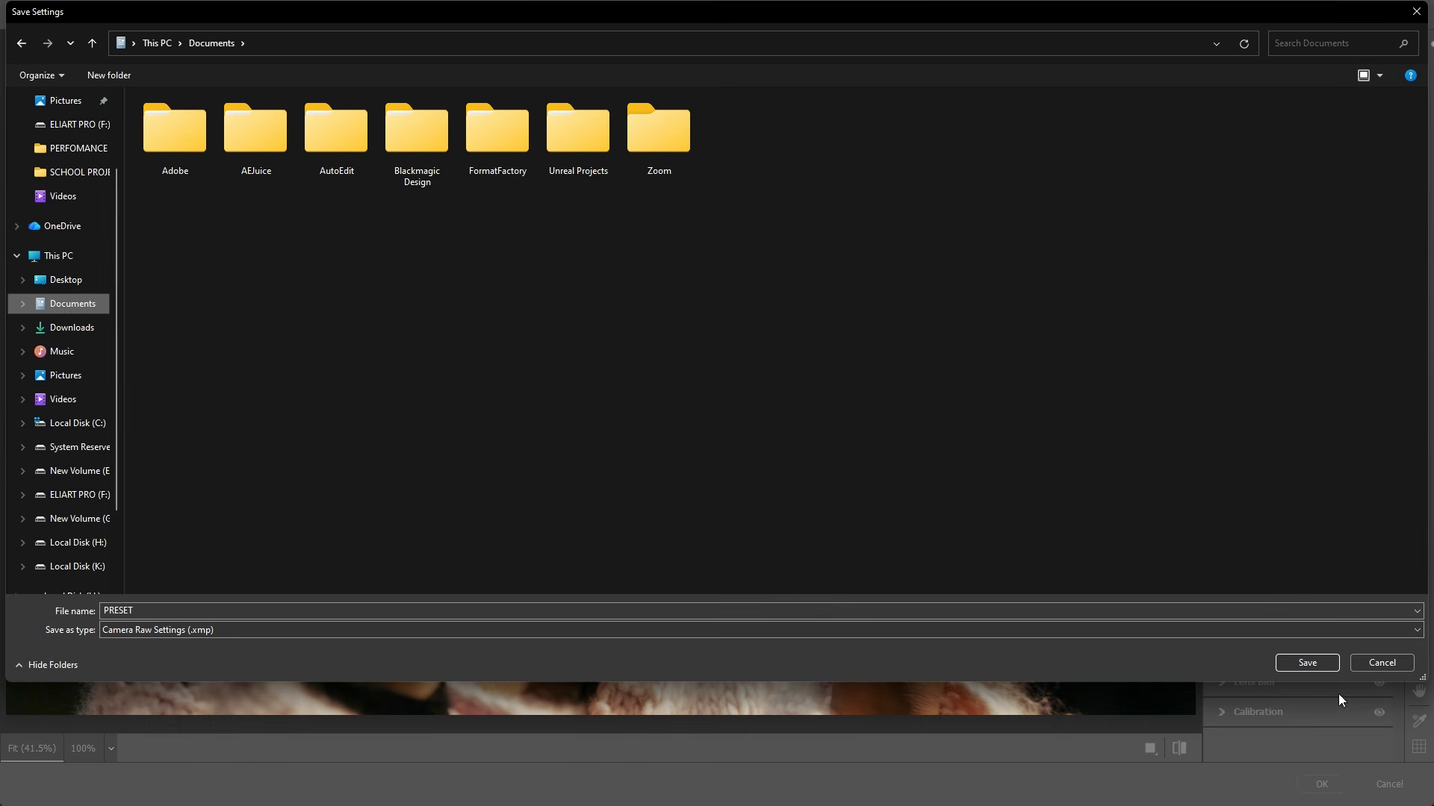
{"action": "left_click", "coordinate": [1307, 662]}
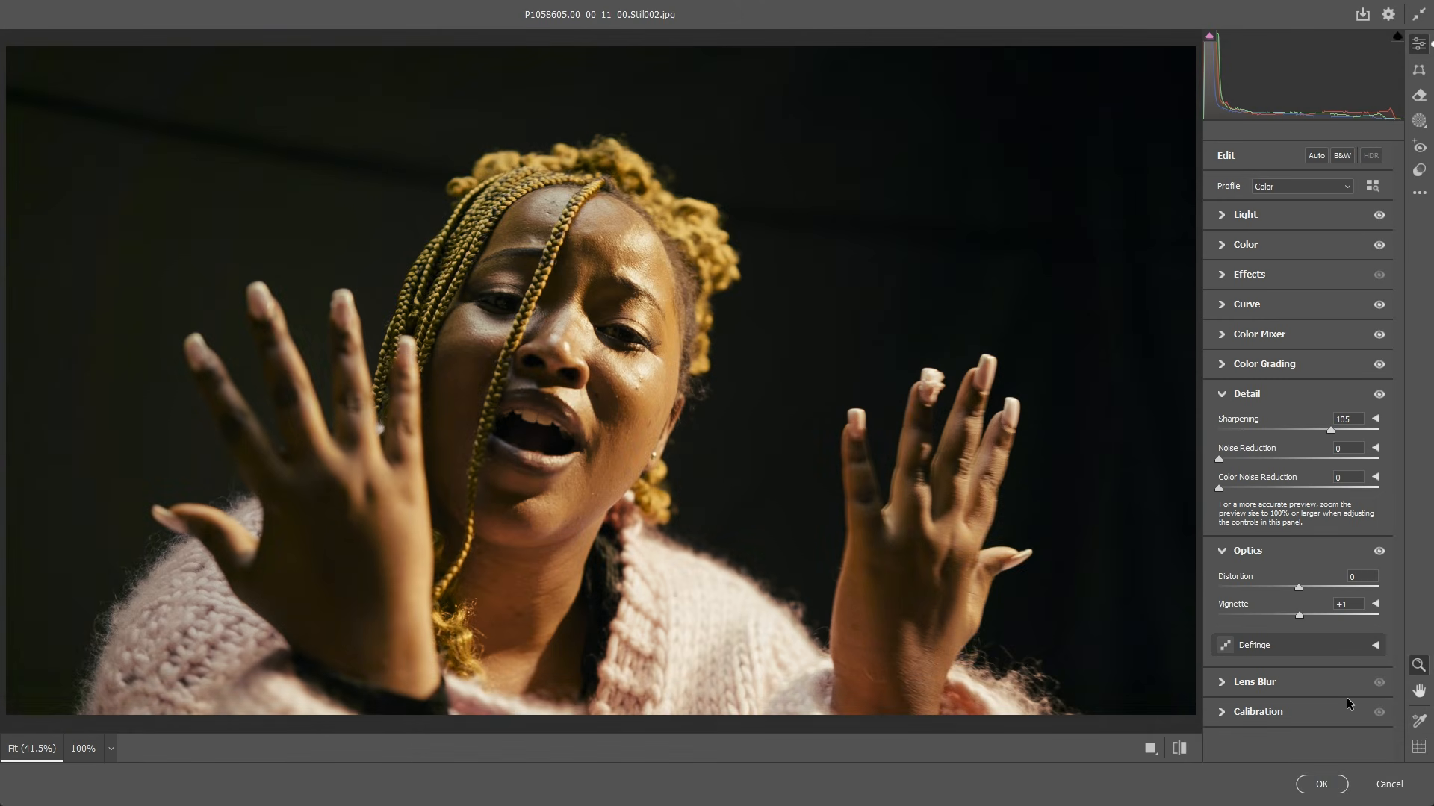
{"action": "left_click", "coordinate": [1321, 785]}
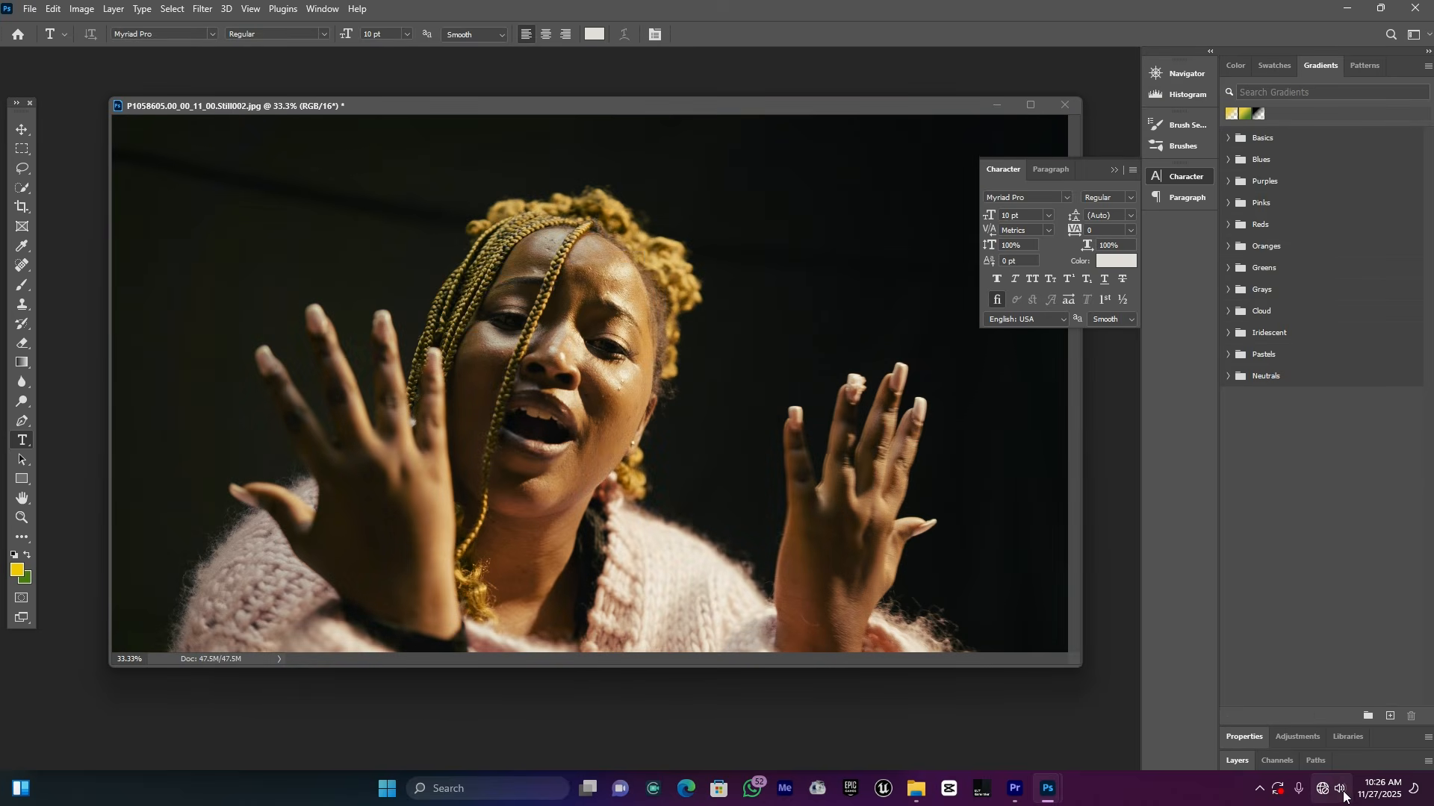
Step: Switch to IWLTBAP LUT Generator and generate a HALD image into the Documents folder
{"action": "left_click", "coordinate": [981, 796]}
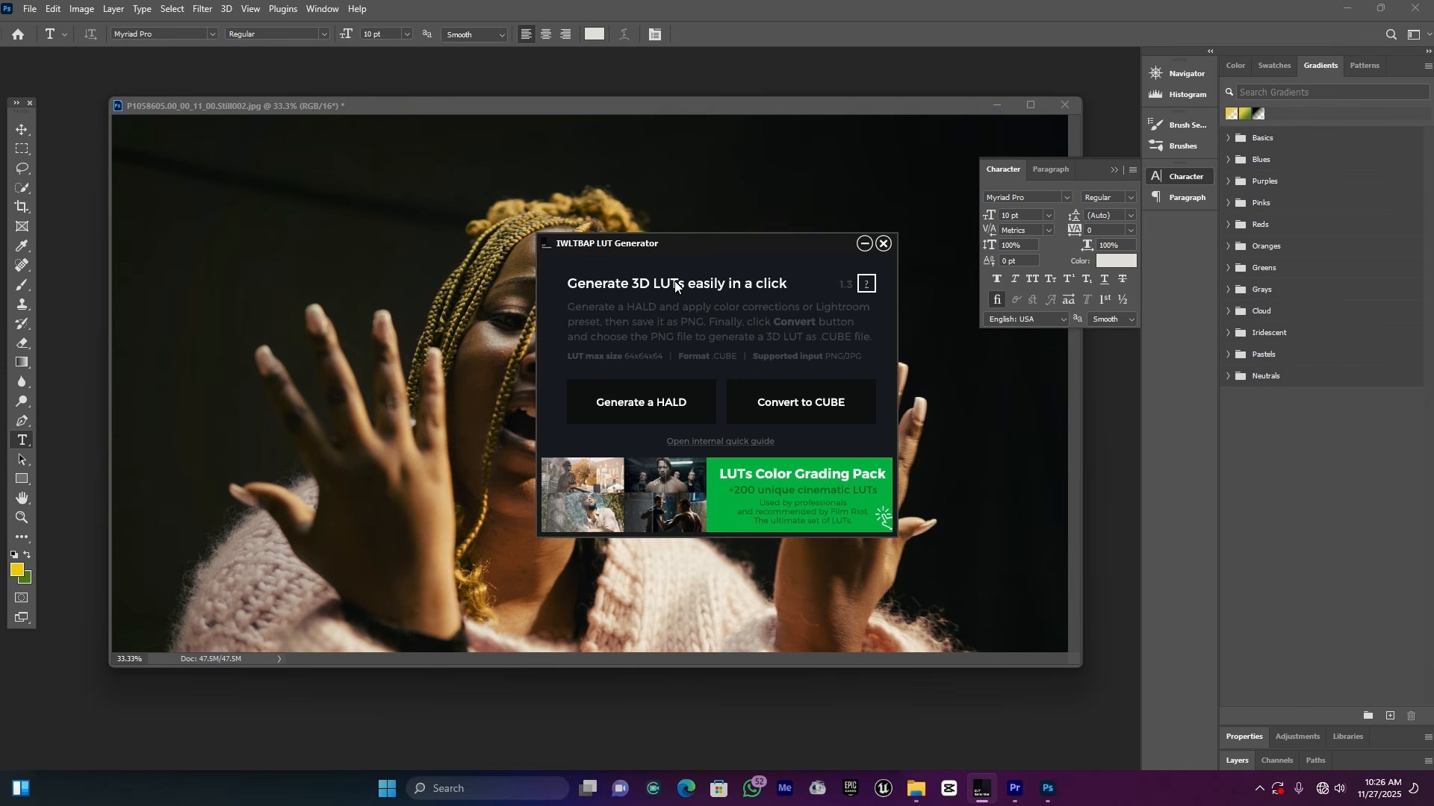
{"action": "left_click", "coordinate": [664, 409]}
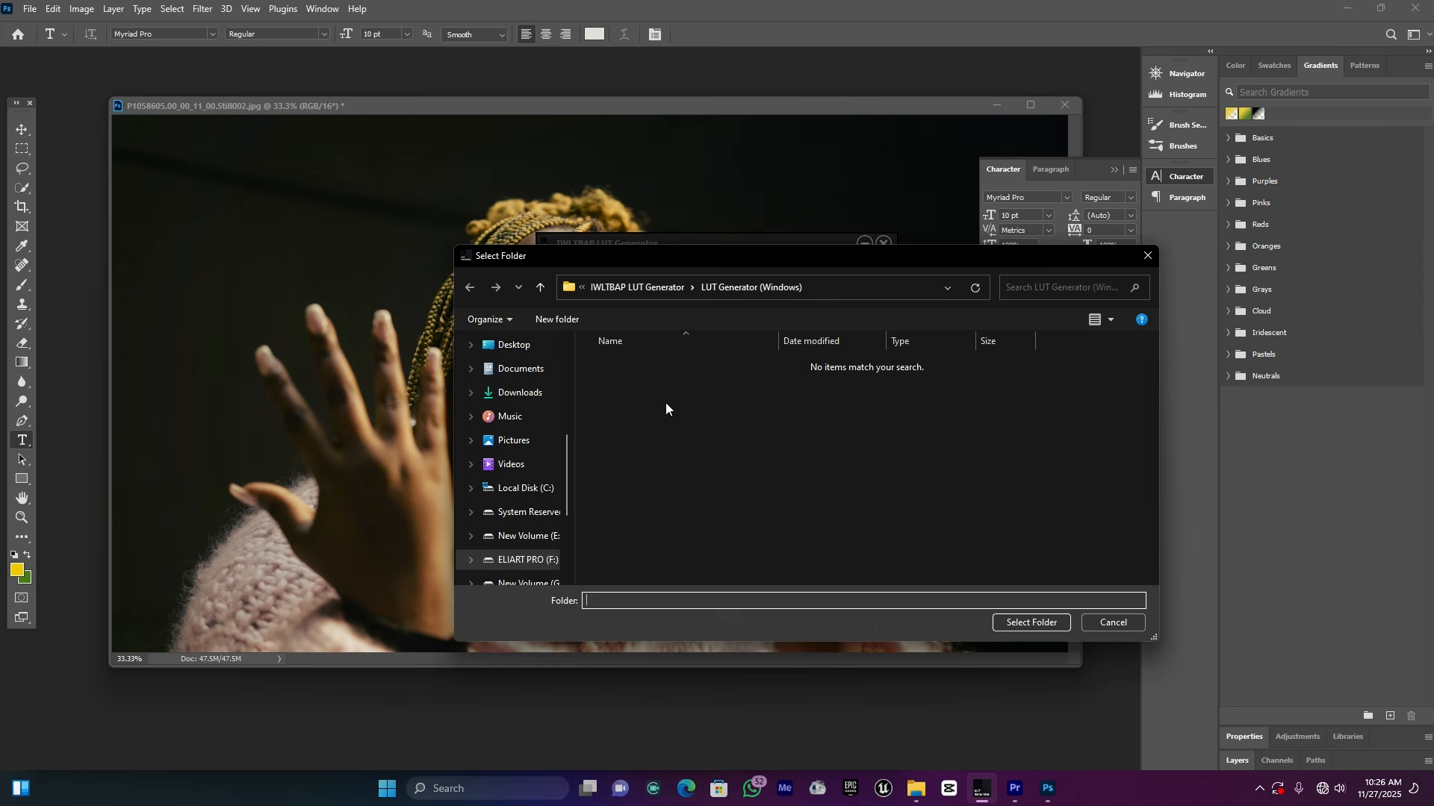
{"action": "scroll", "coordinate": [514, 471], "scroll_direction": "up", "scroll_amount": 1}
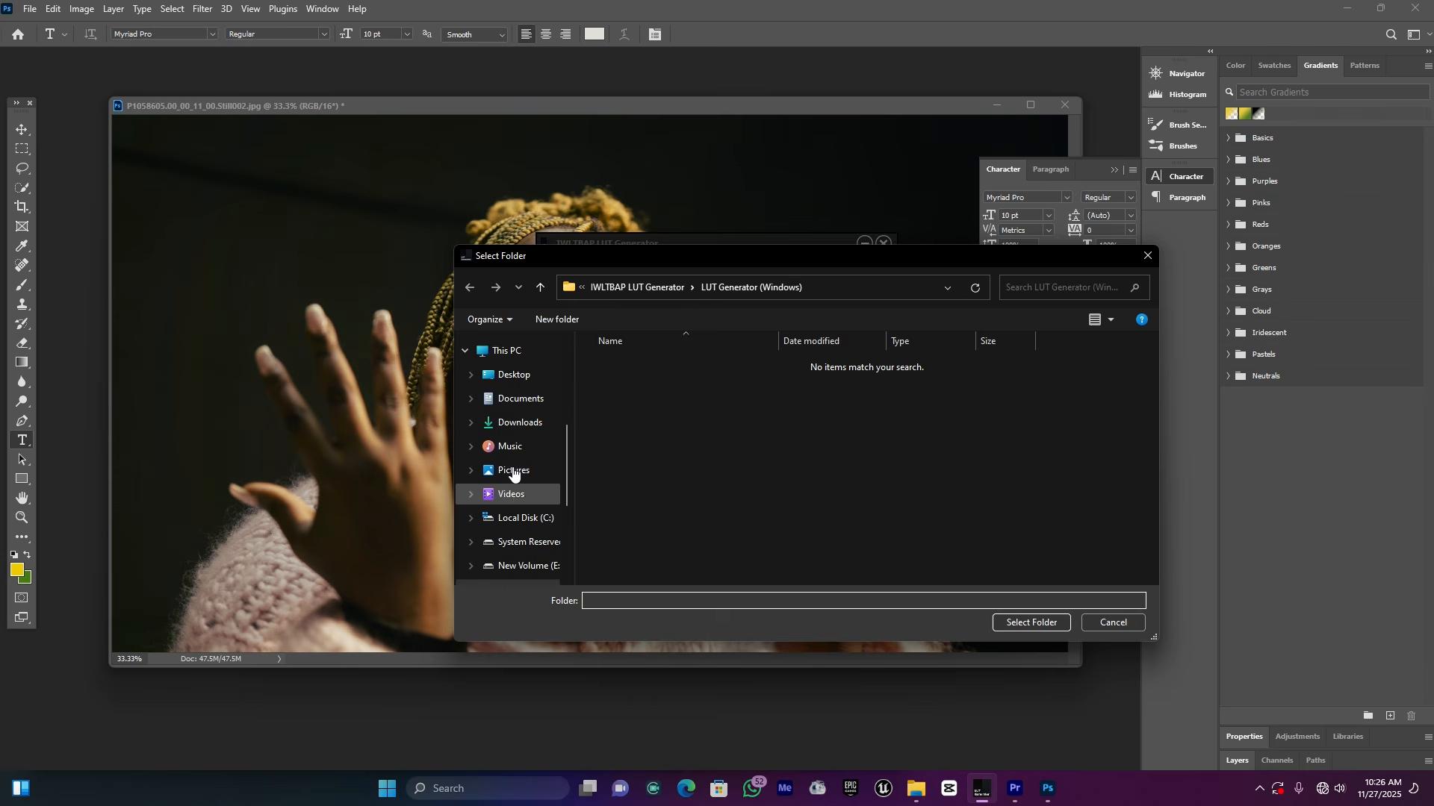
{"action": "left_click", "coordinate": [522, 409]}
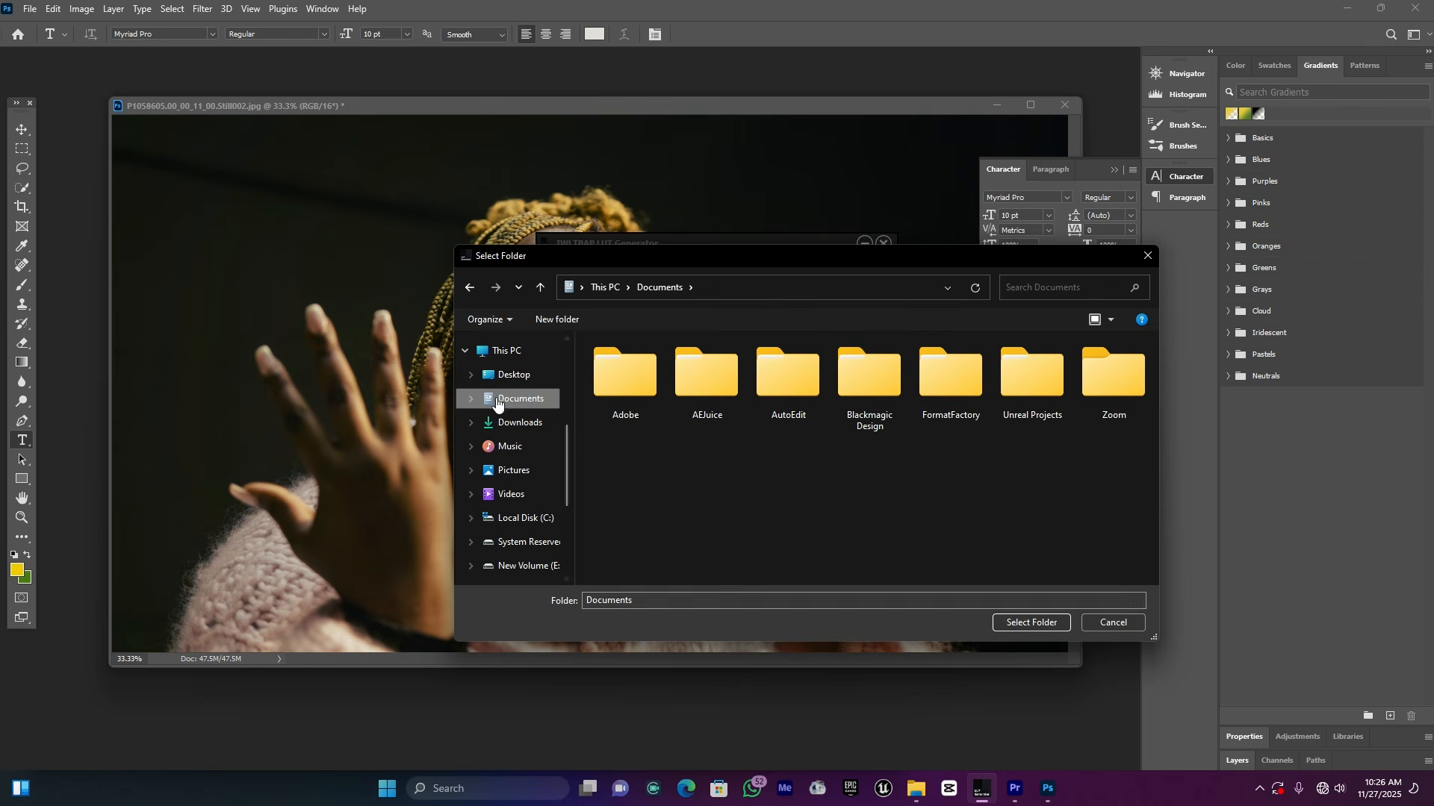
{"action": "left_click", "coordinate": [1038, 624]}
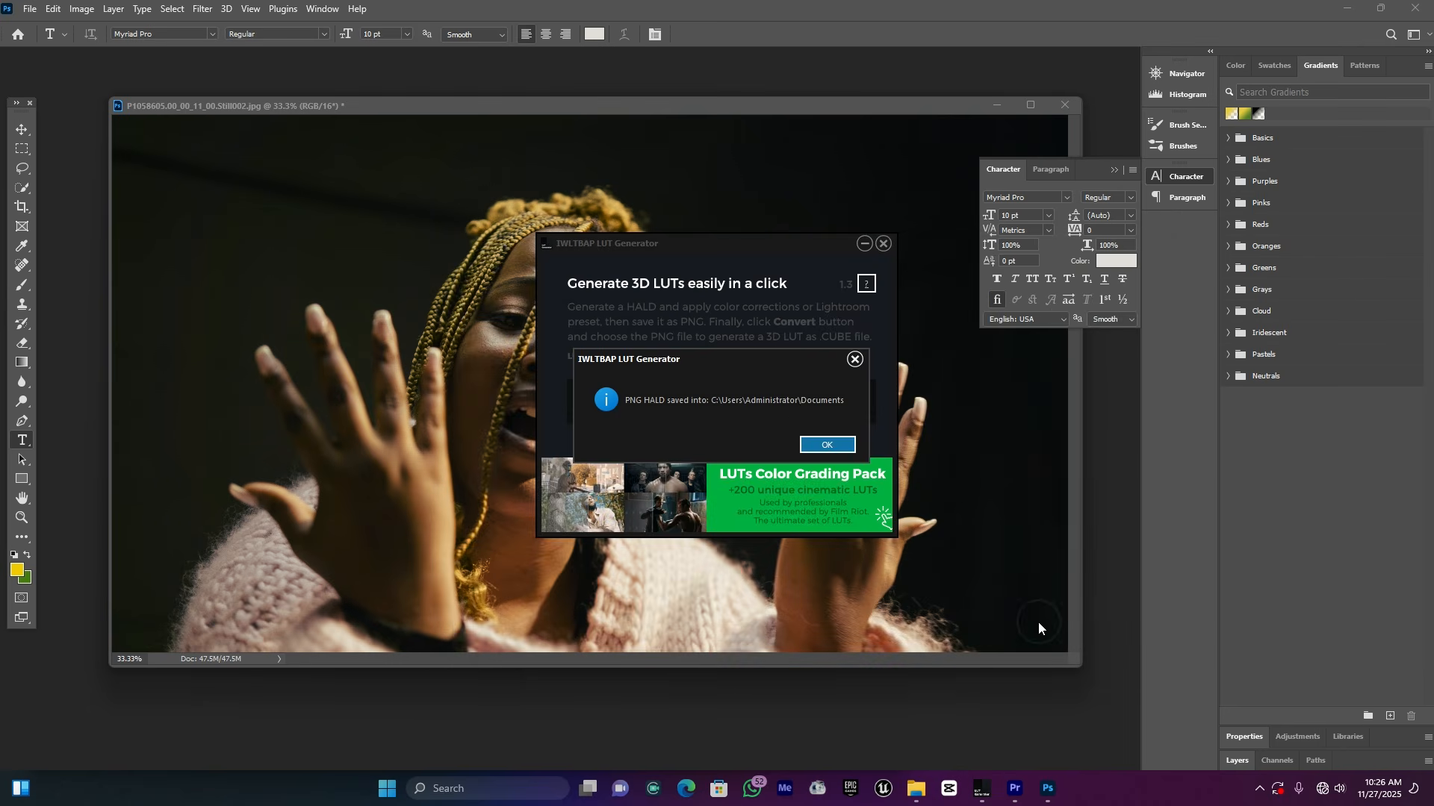
{"action": "left_click", "coordinate": [822, 444]}
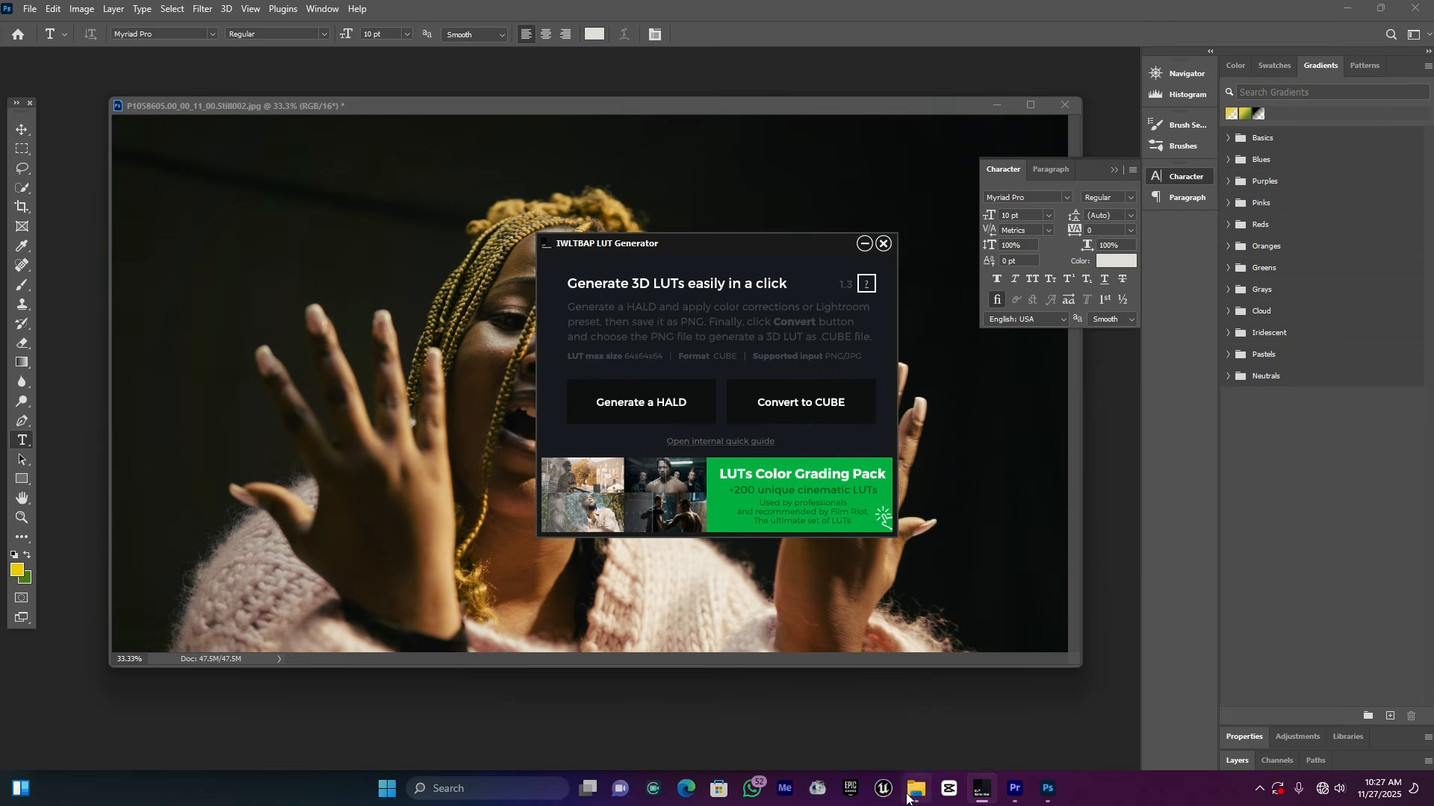
Step: Switch to File Explorer and examine the generated Neutral-512 image from the Documents folder
{"action": "left_click", "coordinate": [913, 789]}
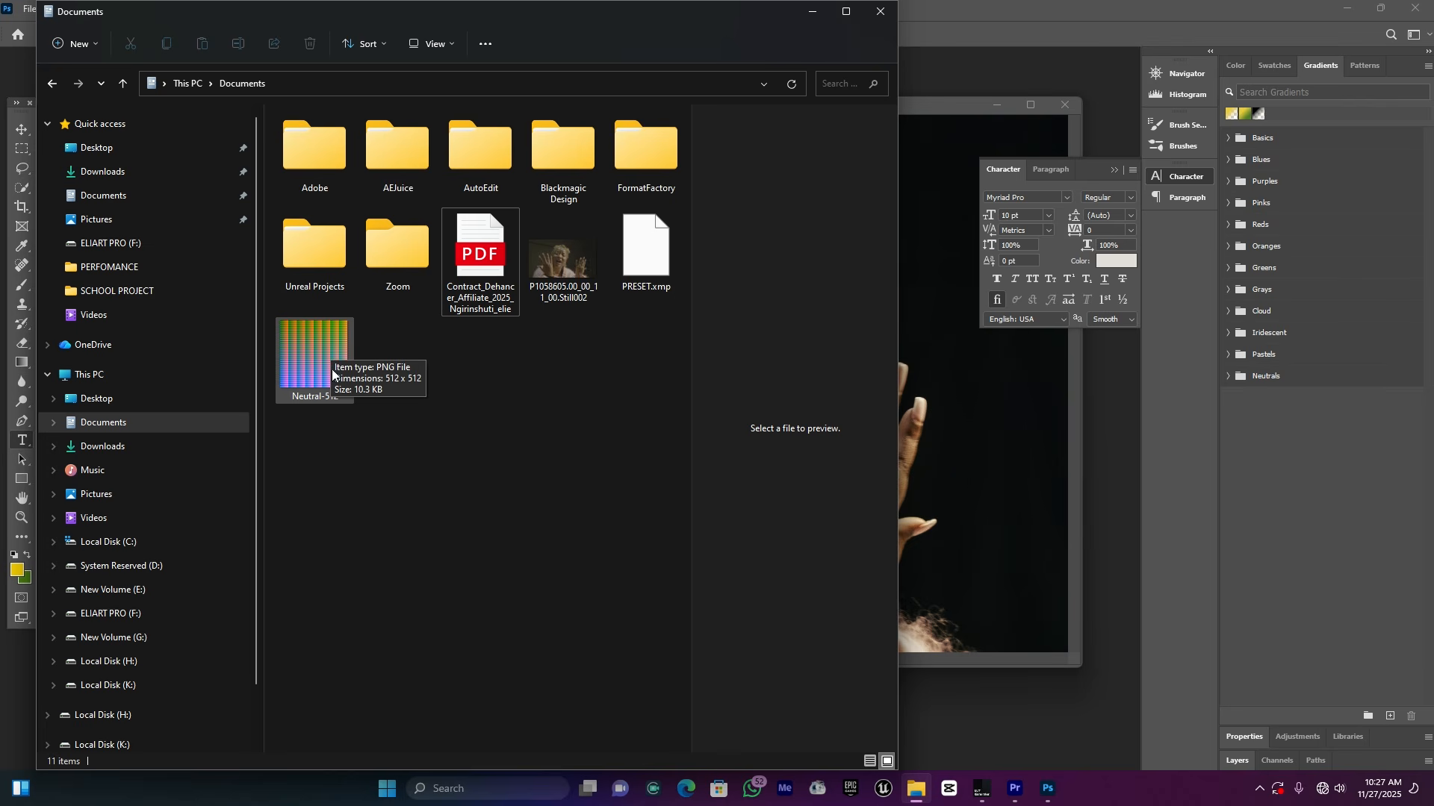
{"action": "double_click", "coordinate": [282, 363]}
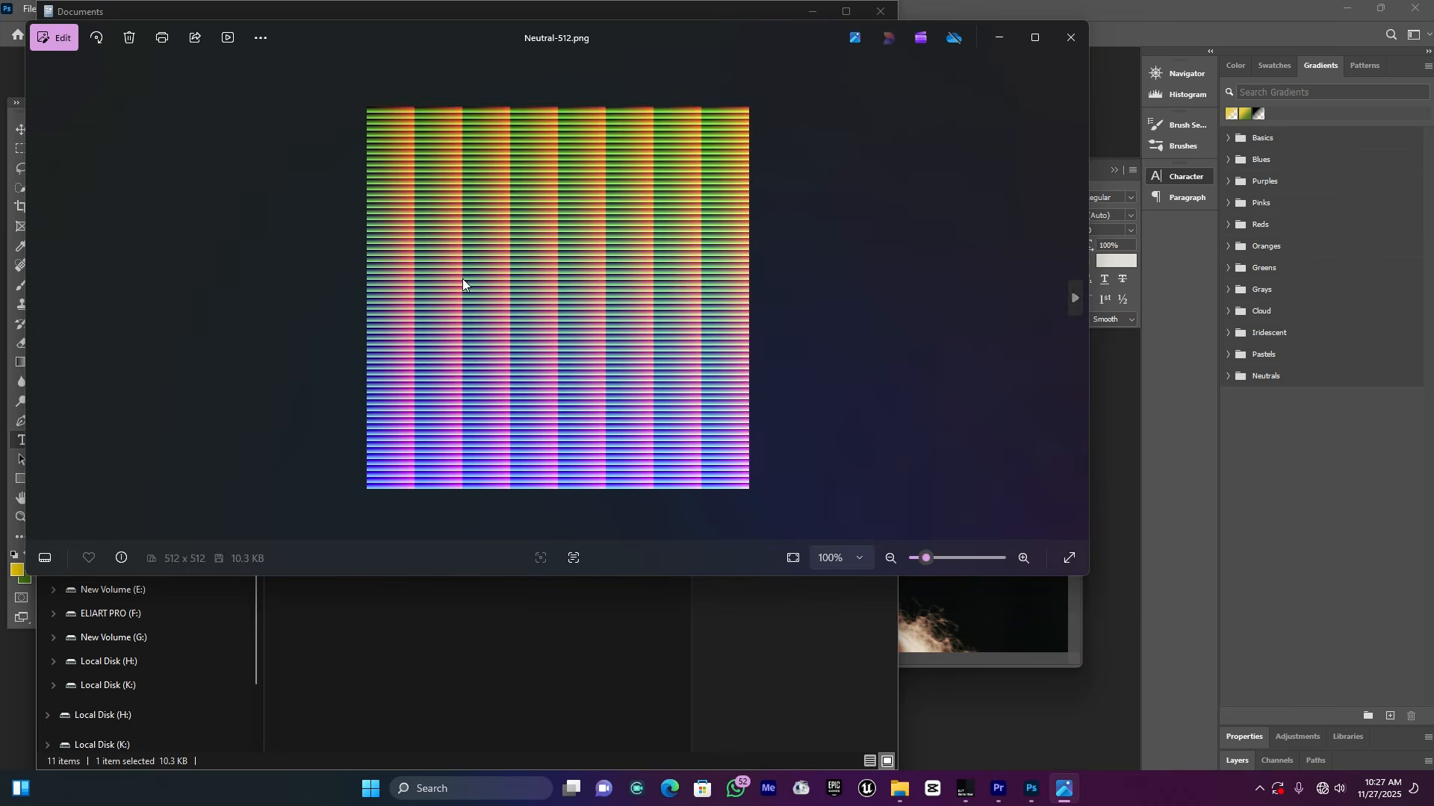
{"action": "scroll", "coordinate": [593, 269], "scroll_direction": "up", "scroll_amount": 3}
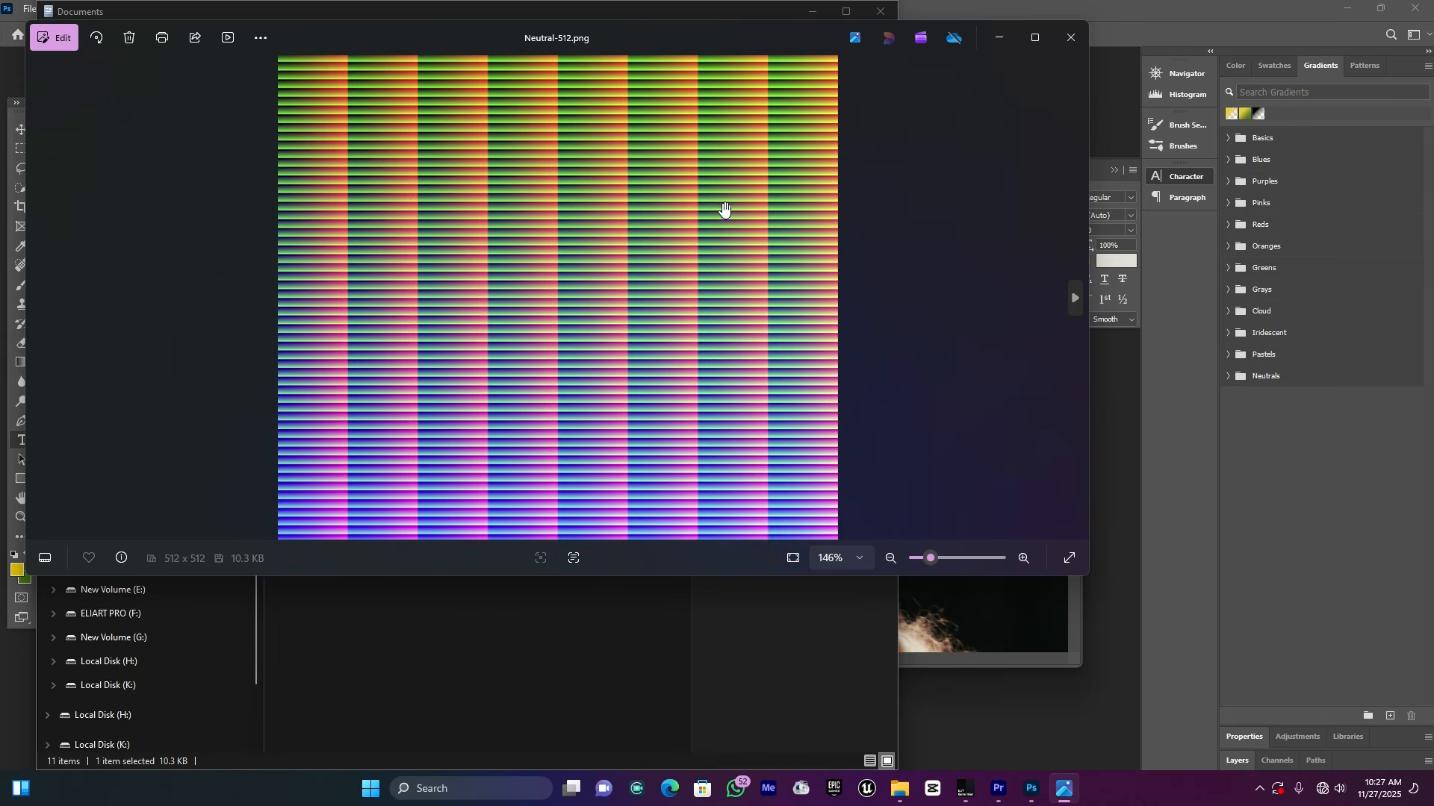
{"action": "left_click", "coordinate": [1072, 37]}
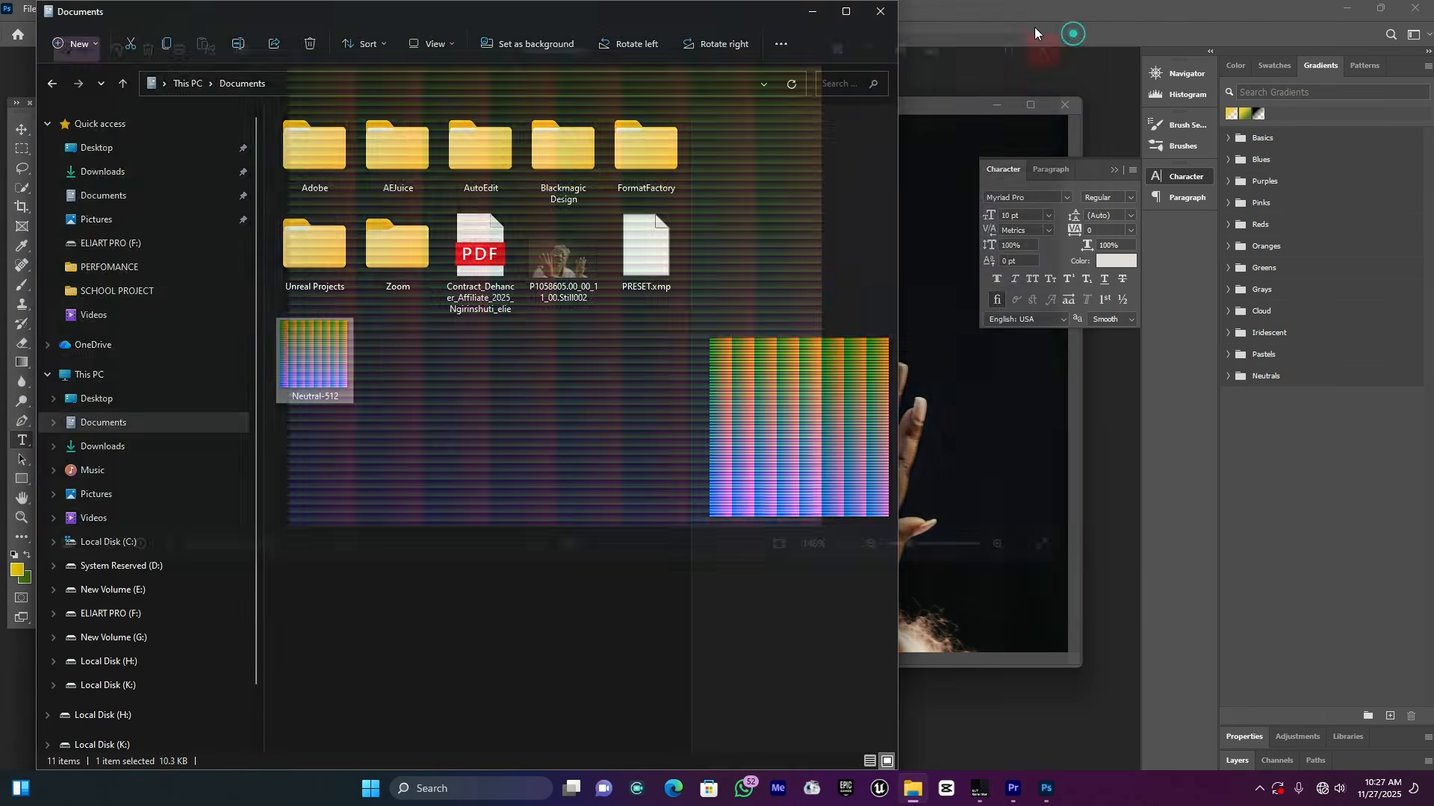
Step: Return to Photoshop and open Neutral-512 from the Documents folder, placing its window over the graded still
{"action": "left_click", "coordinate": [1033, 29]}
{"action": "left_click", "coordinate": [30, 9]}
{"action": "left_click", "coordinate": [45, 43]}
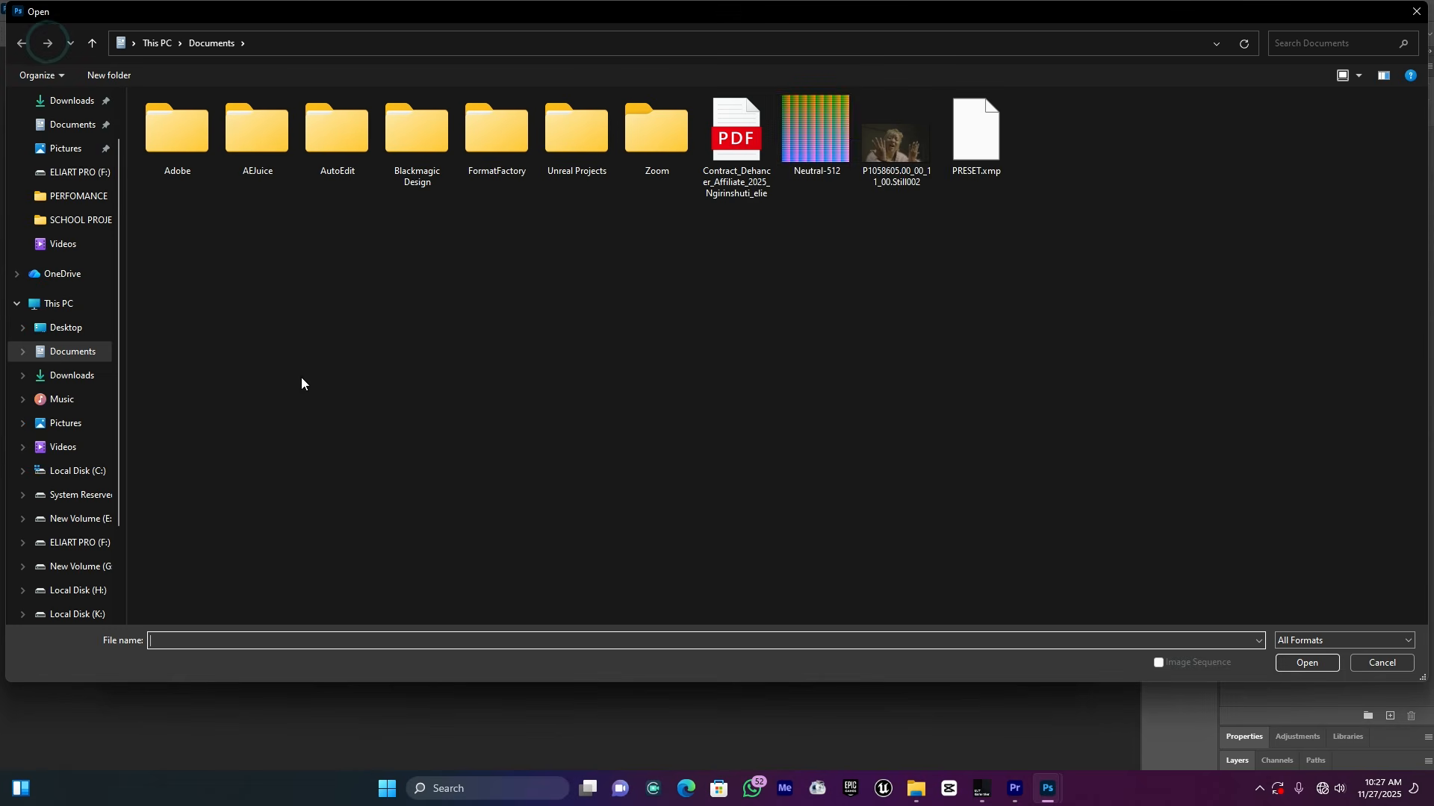
{"action": "double_click", "coordinate": [846, 115]}
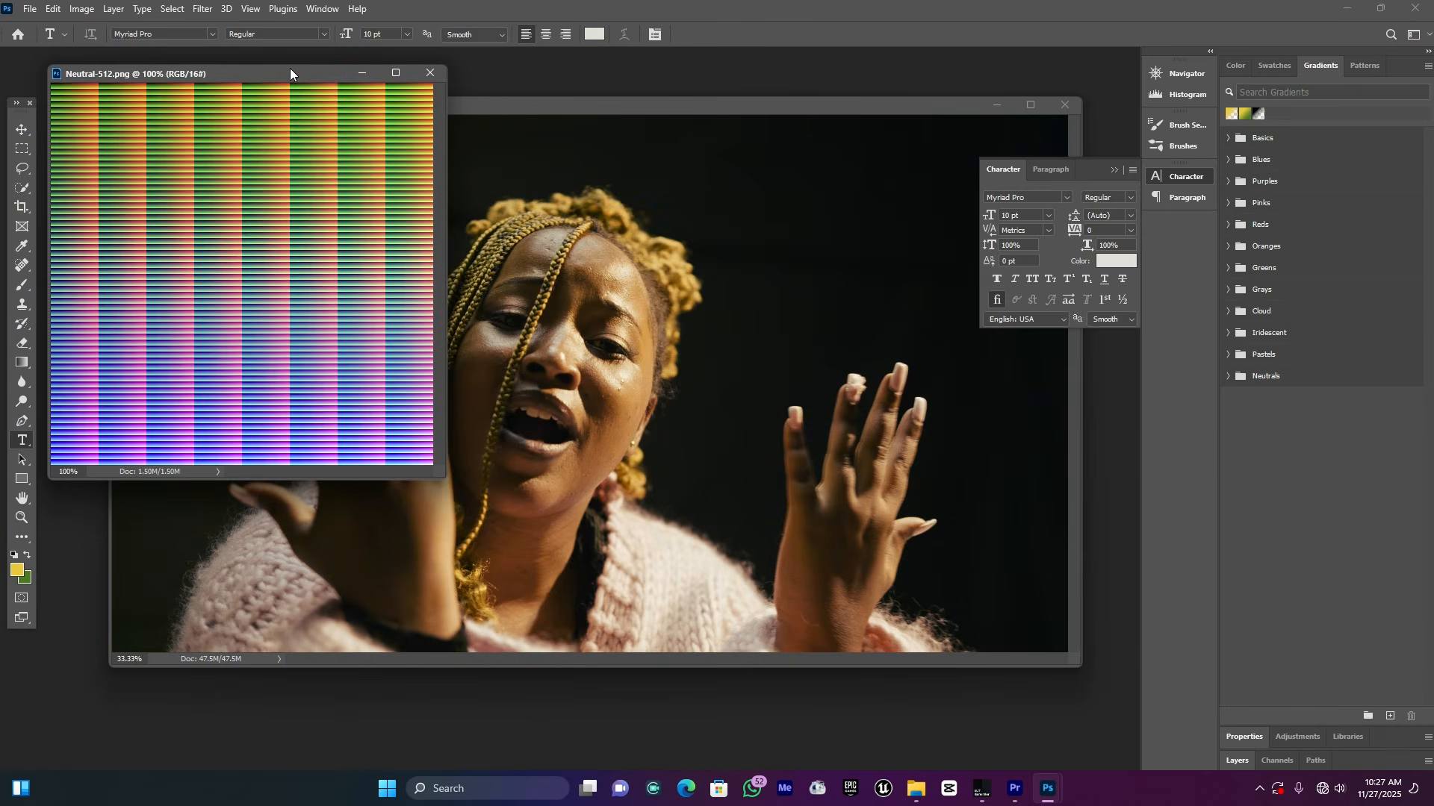
{"action": "left_click_drag", "start_coordinate": [290, 68], "coordinate": [517, 59]}
Step: Start the Camera Raw Filter on Neutral-512.png and load the saved PRESET.xmp settings from the Documents folder
{"action": "left_click", "coordinate": [200, 9]}
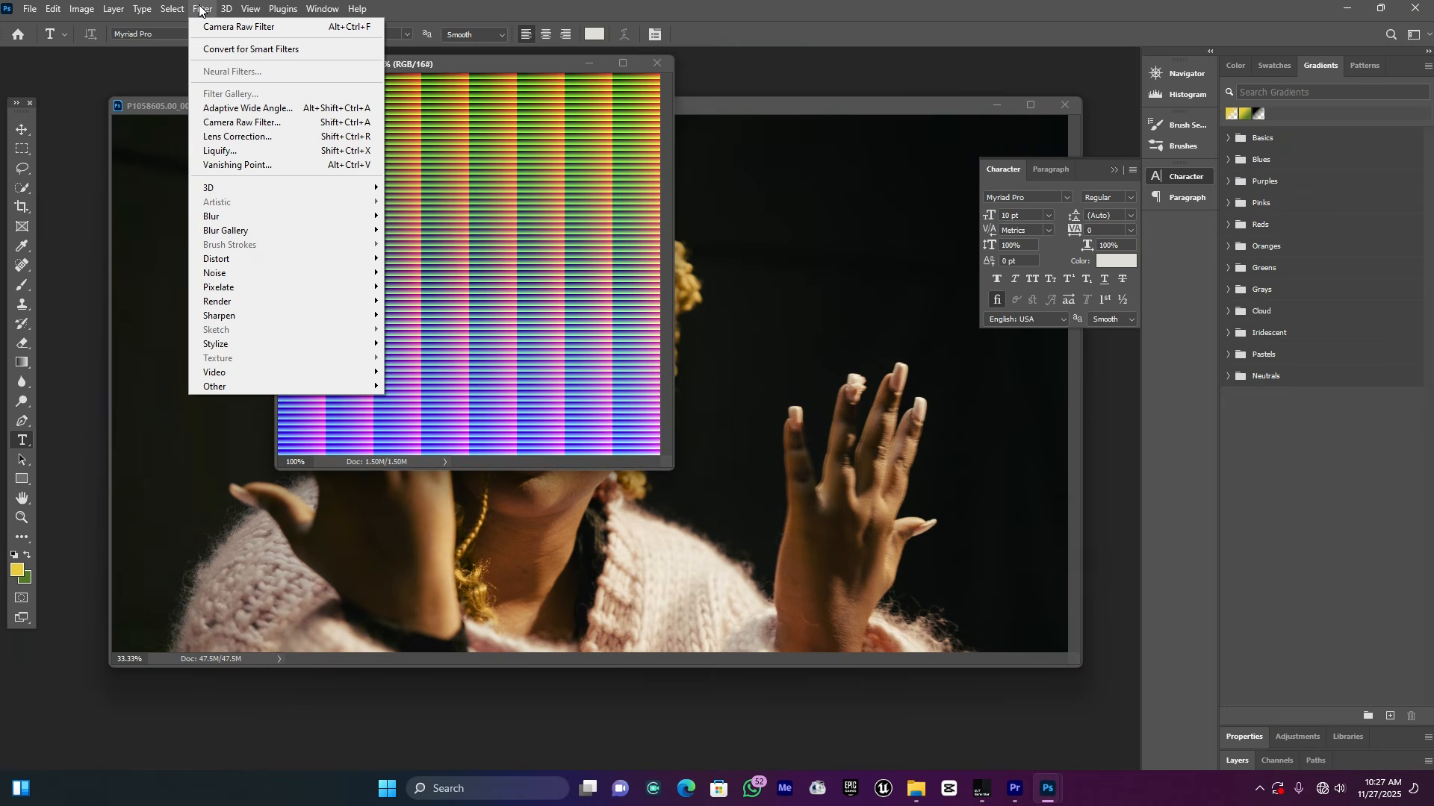
{"action": "left_click", "coordinate": [228, 119]}
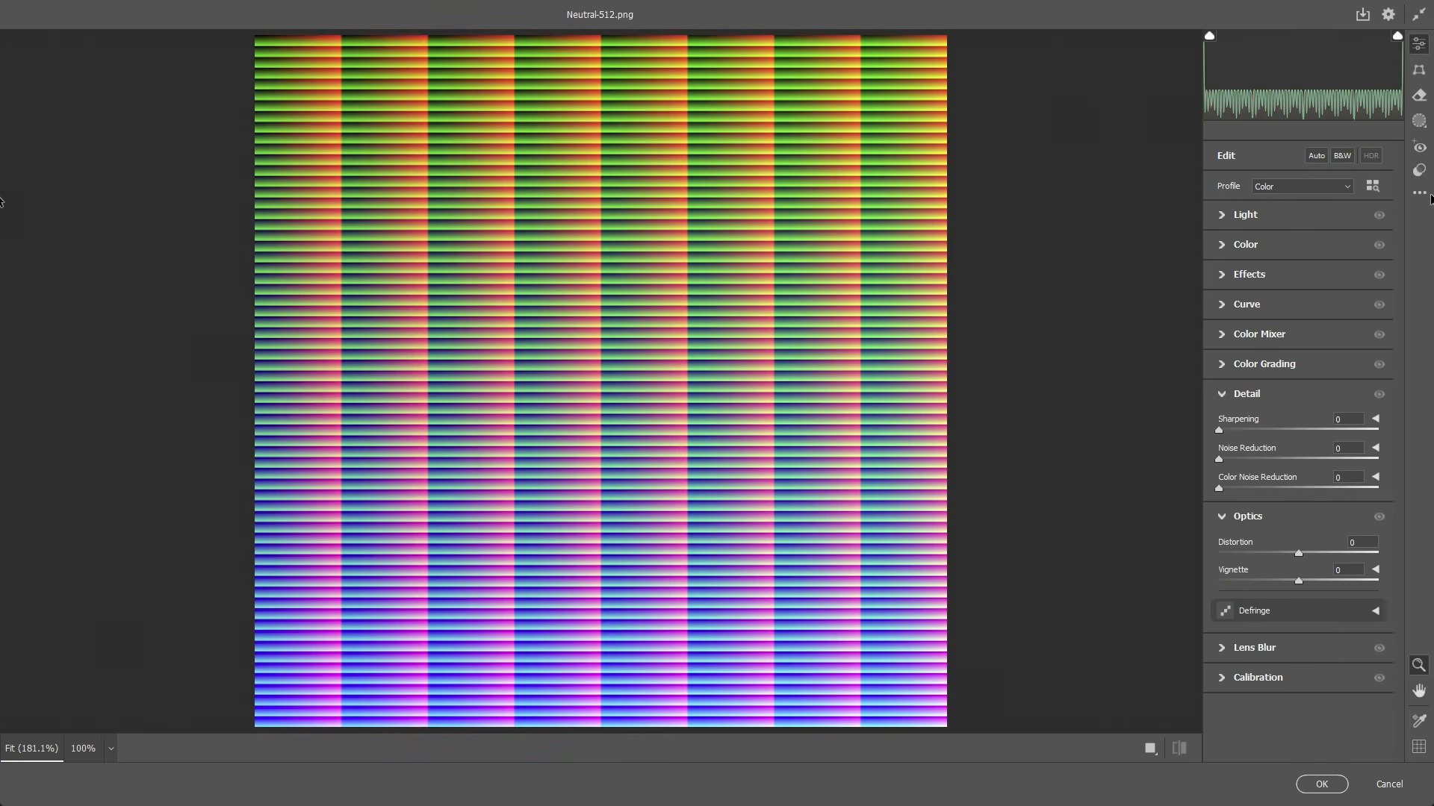
{"action": "left_click", "coordinate": [1426, 197]}
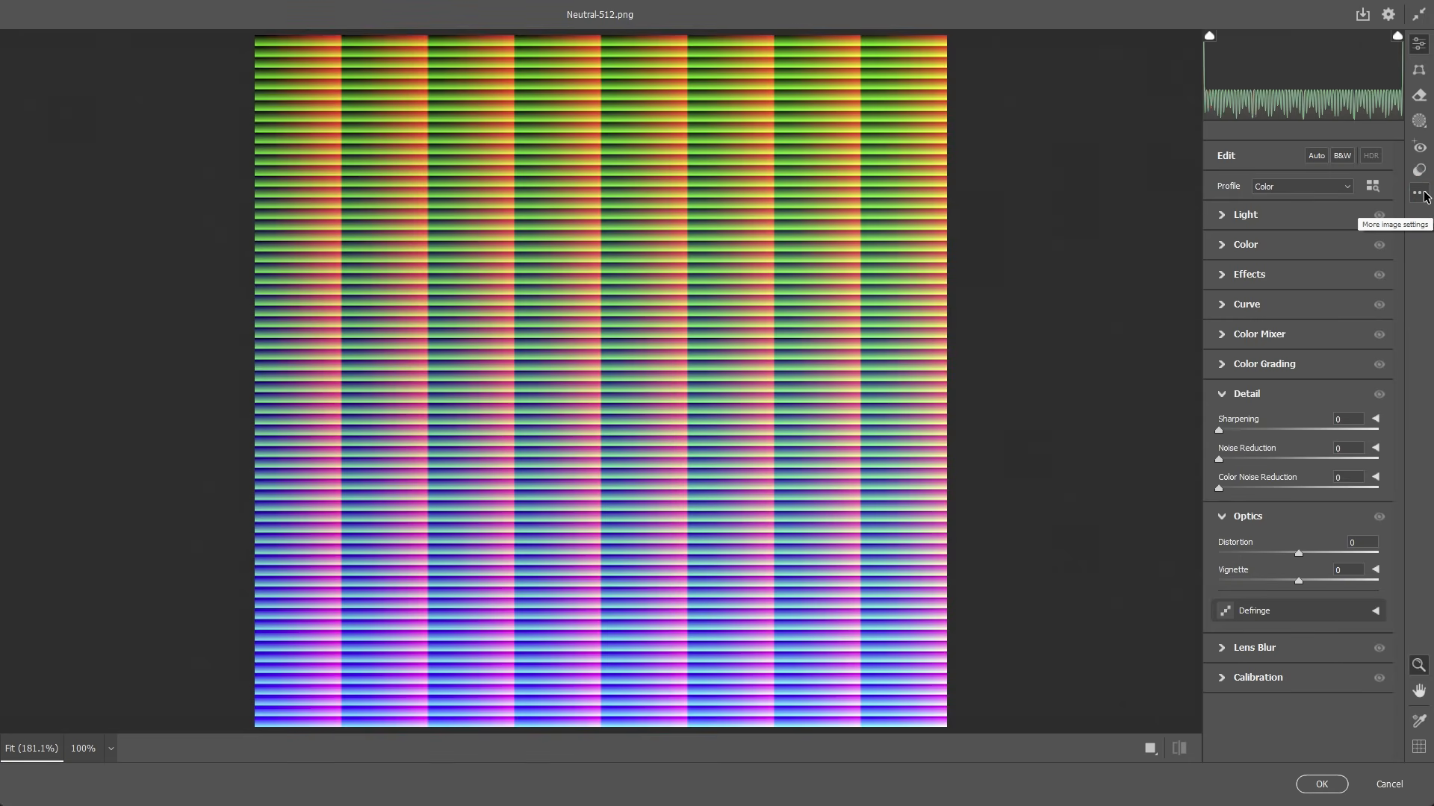
{"action": "left_click", "coordinate": [1426, 198]}
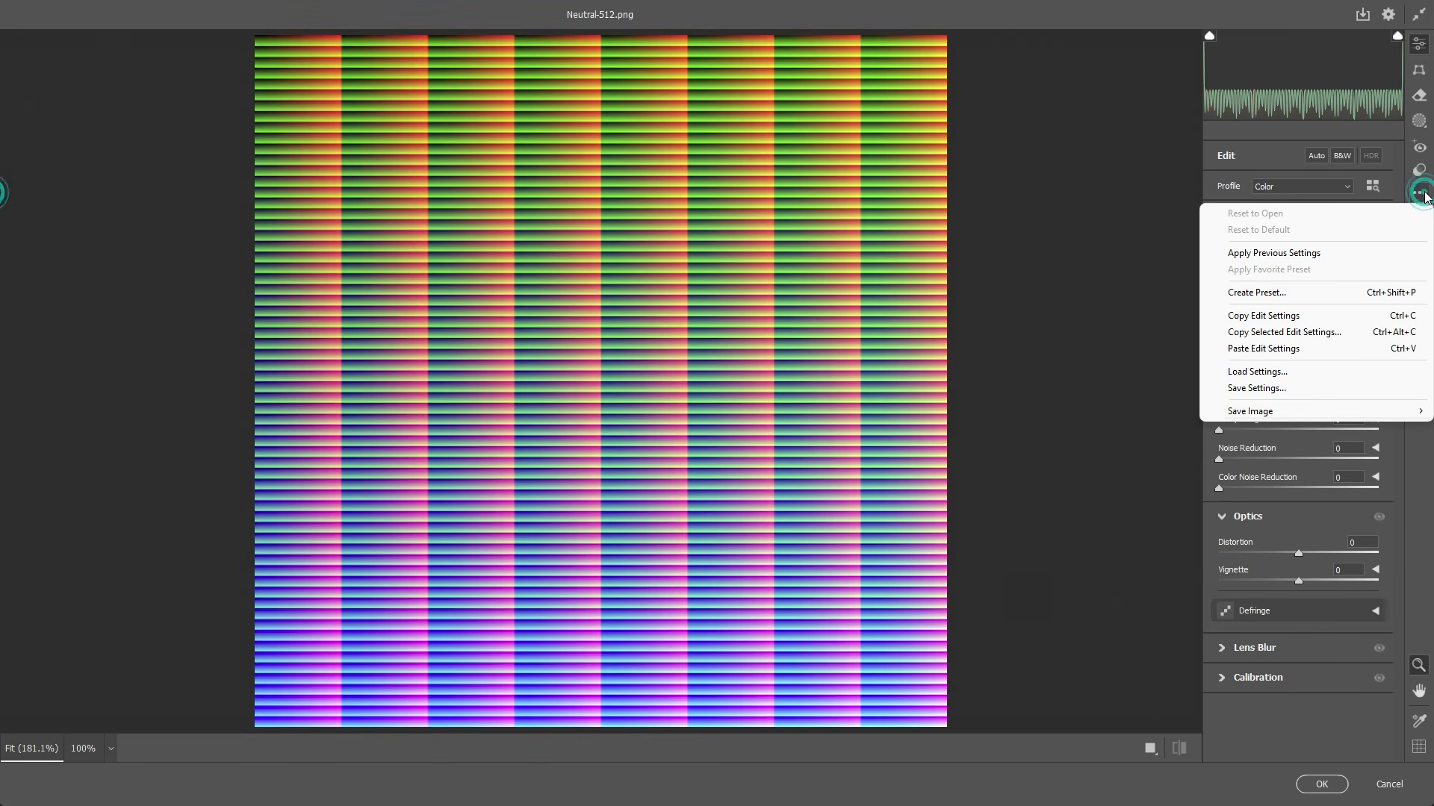
{"action": "left_click", "coordinate": [1251, 373]}
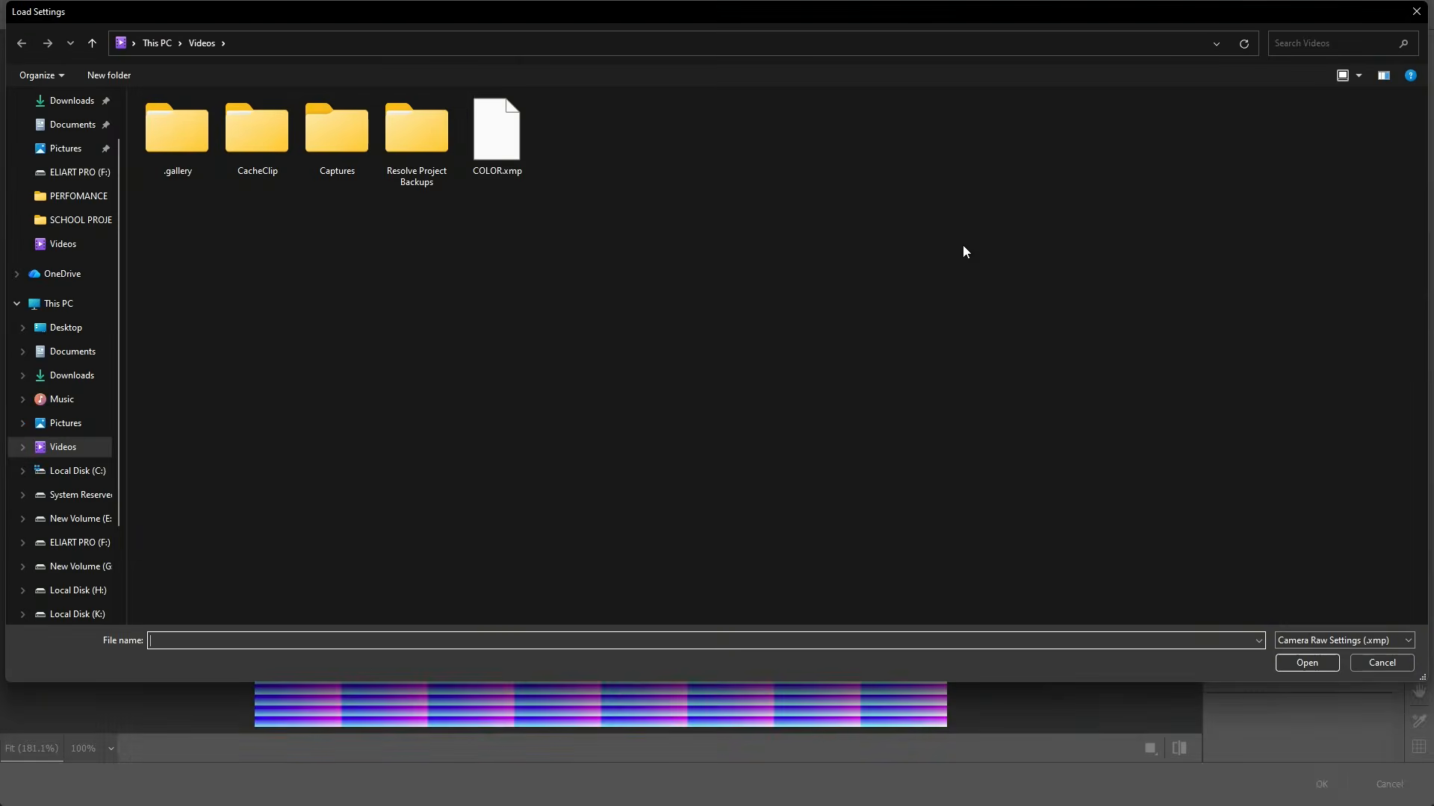
{"action": "left_click", "coordinate": [75, 353]}
{"action": "left_click", "coordinate": [750, 146]}
{"action": "double_click", "coordinate": [750, 146]}
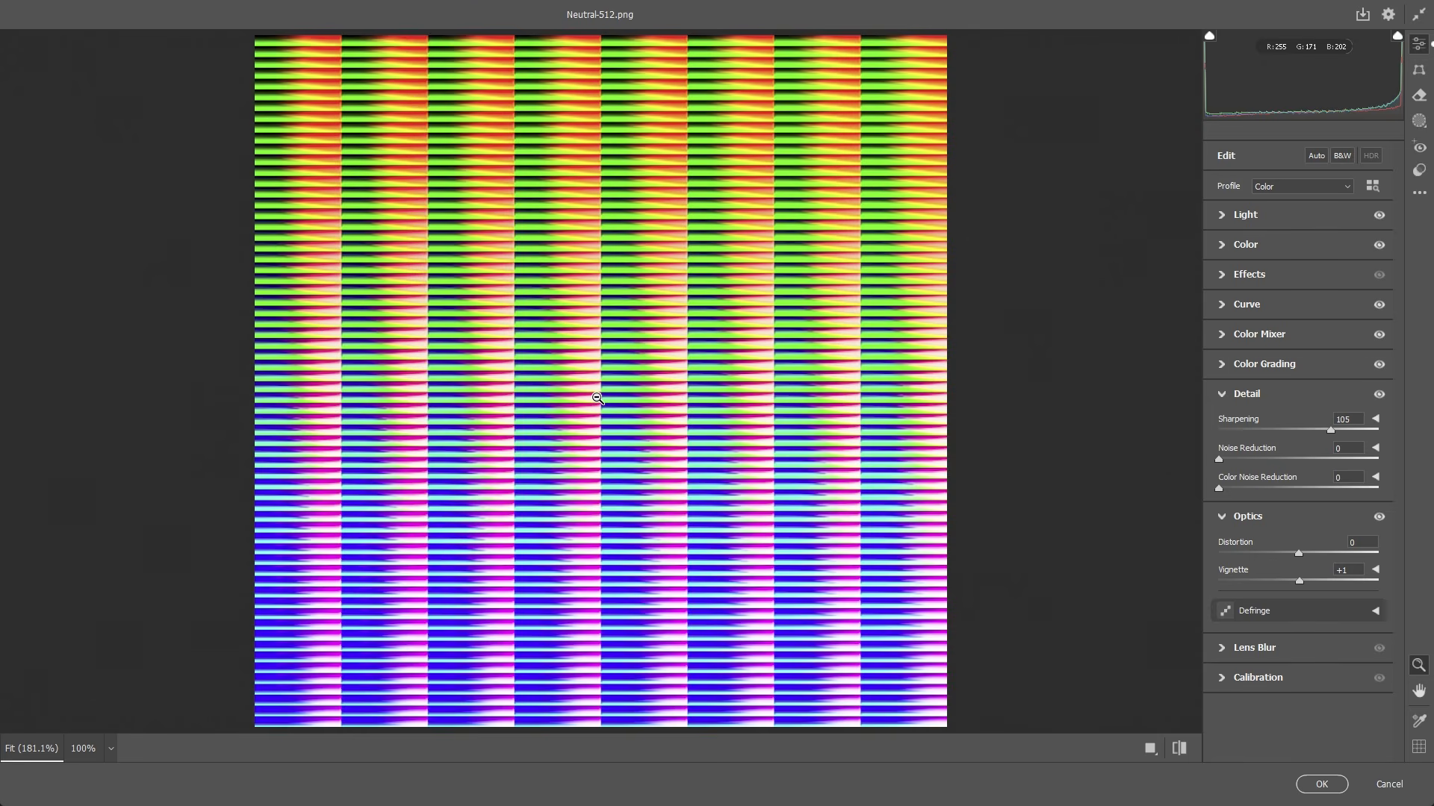
Step: Apply the Camera Raw settings to Neutral-512.png and save a PNG copy named LUT CCC in the Documents folder
{"action": "left_click", "coordinate": [1321, 784]}
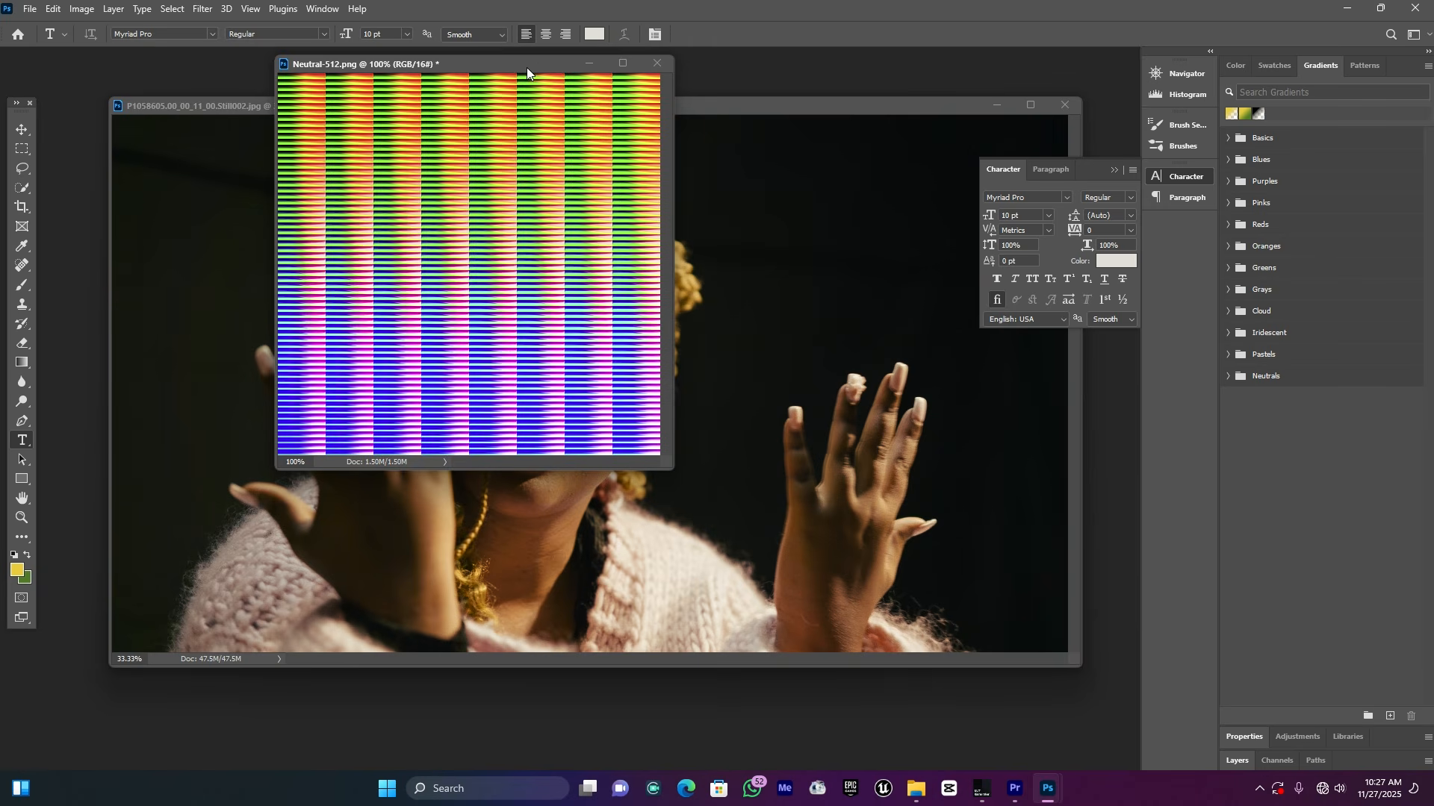
{"action": "left_click_drag", "start_coordinate": [526, 67], "coordinate": [403, 133]}
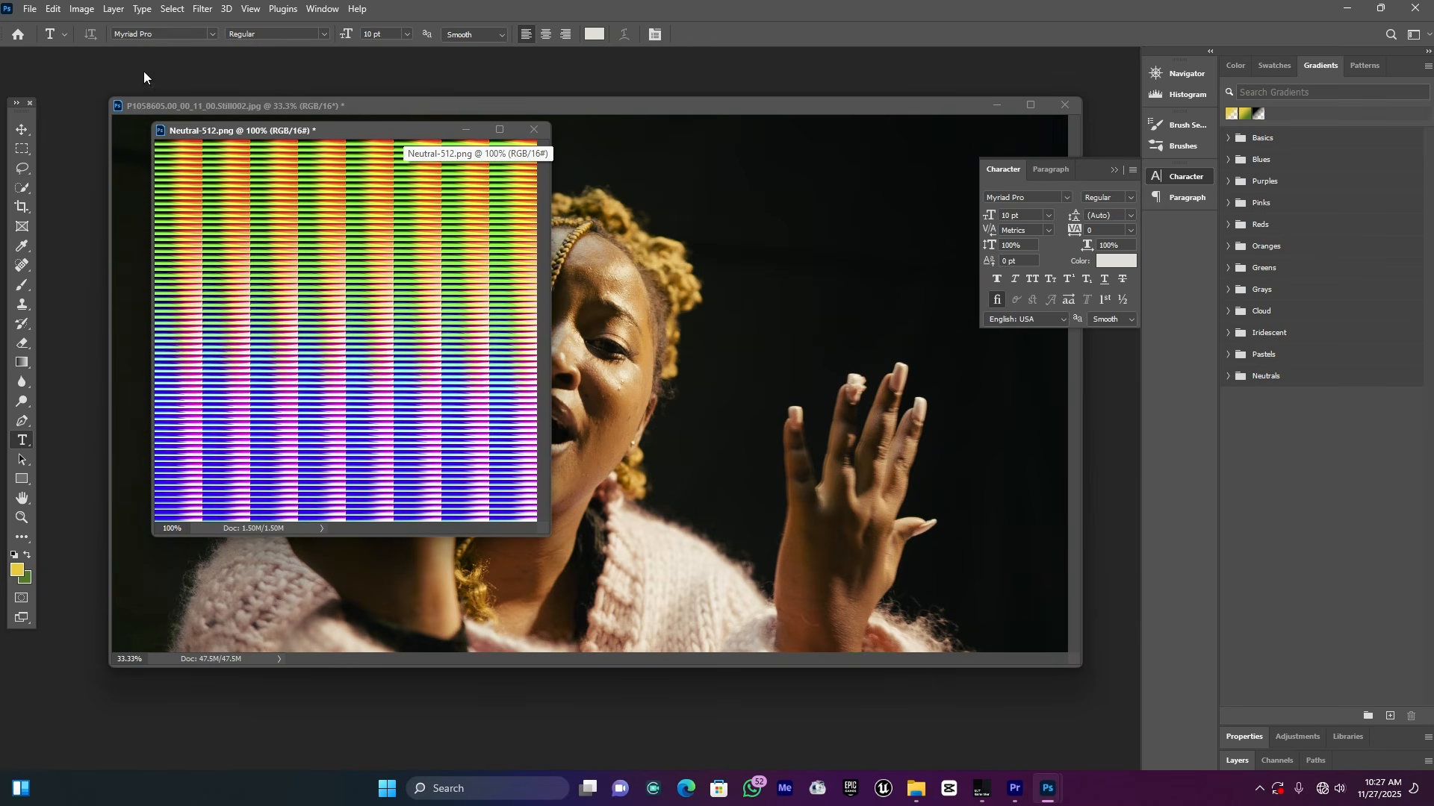
{"action": "left_click", "coordinate": [27, 10]}
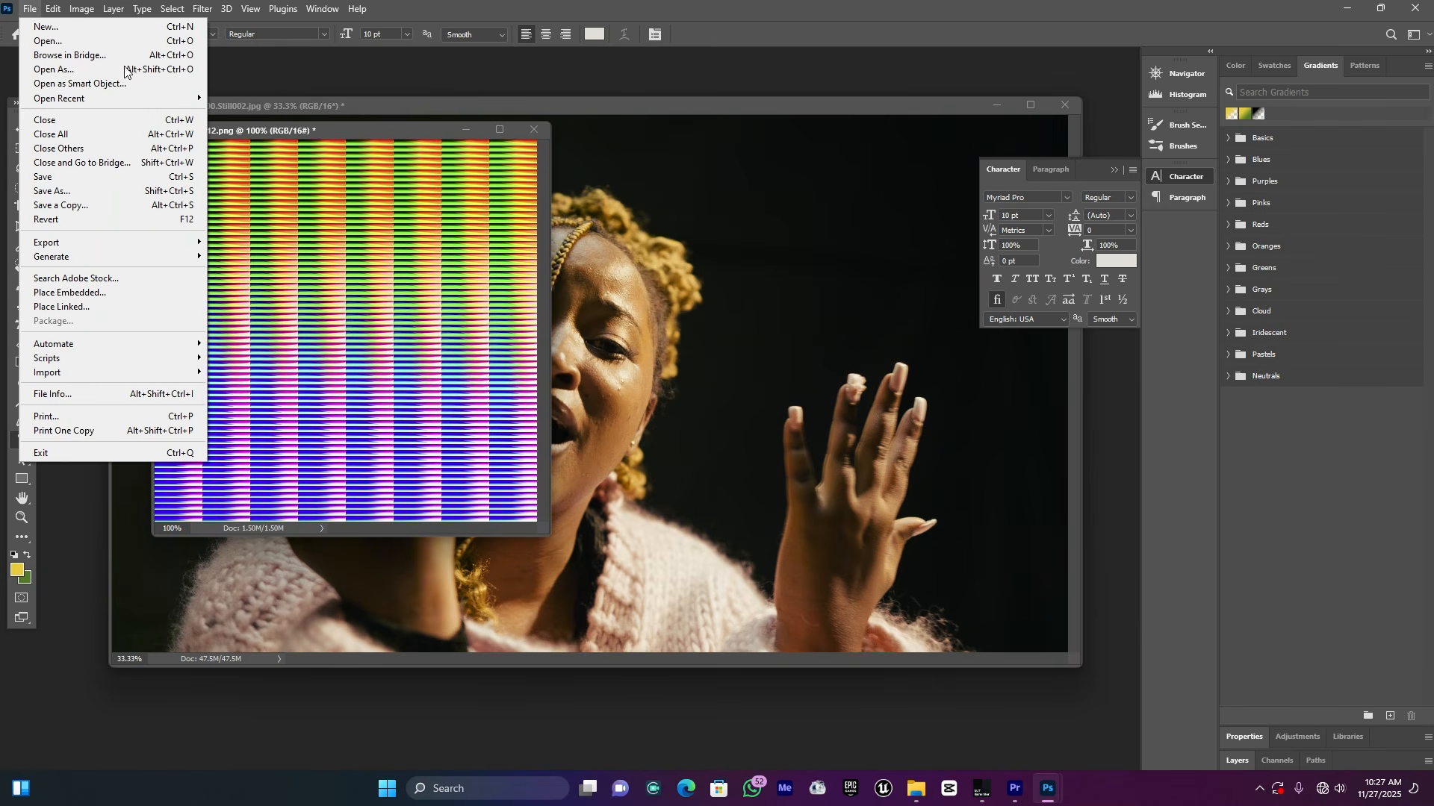
{"action": "left_click", "coordinate": [83, 205]}
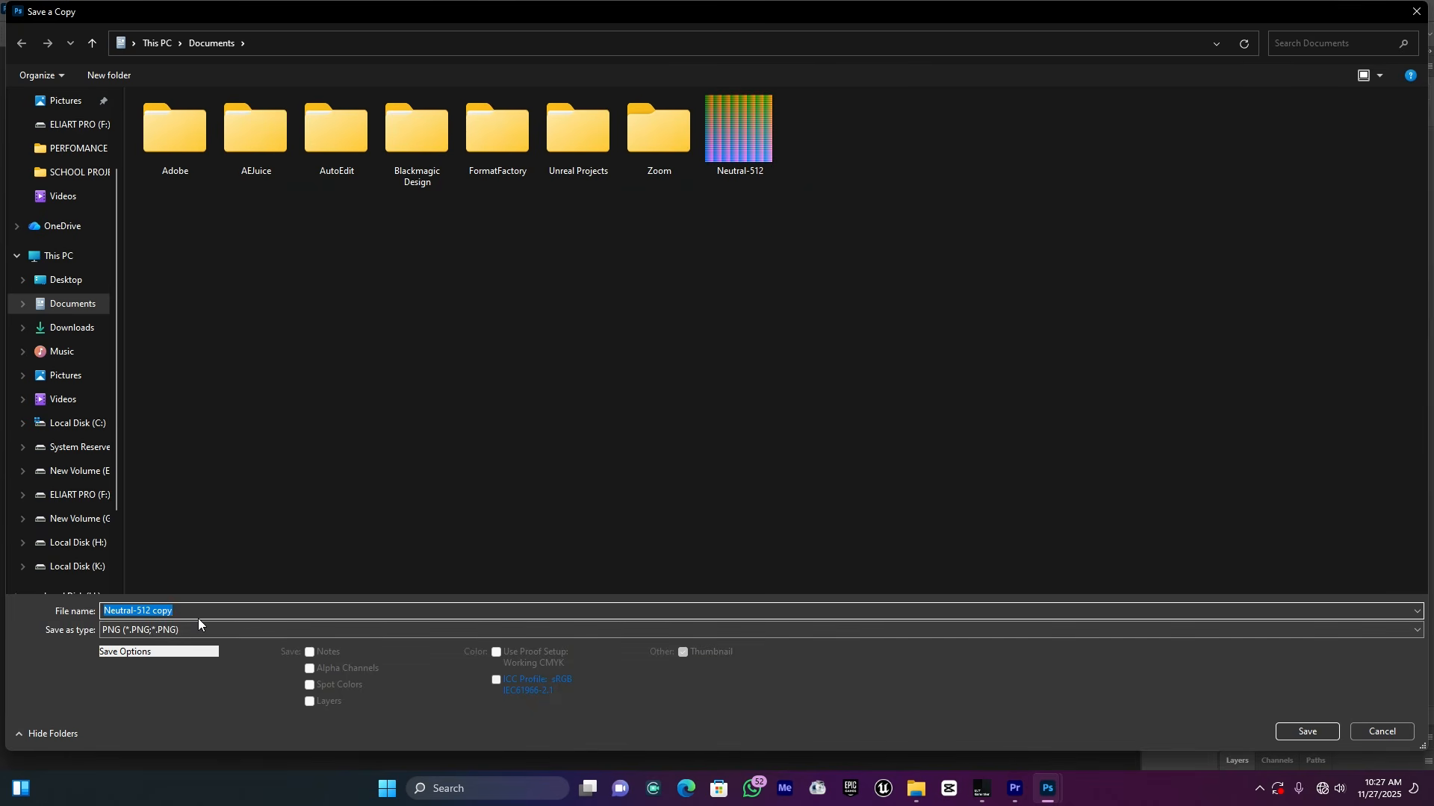
{"action": "type", "text": "LUT CCC"}
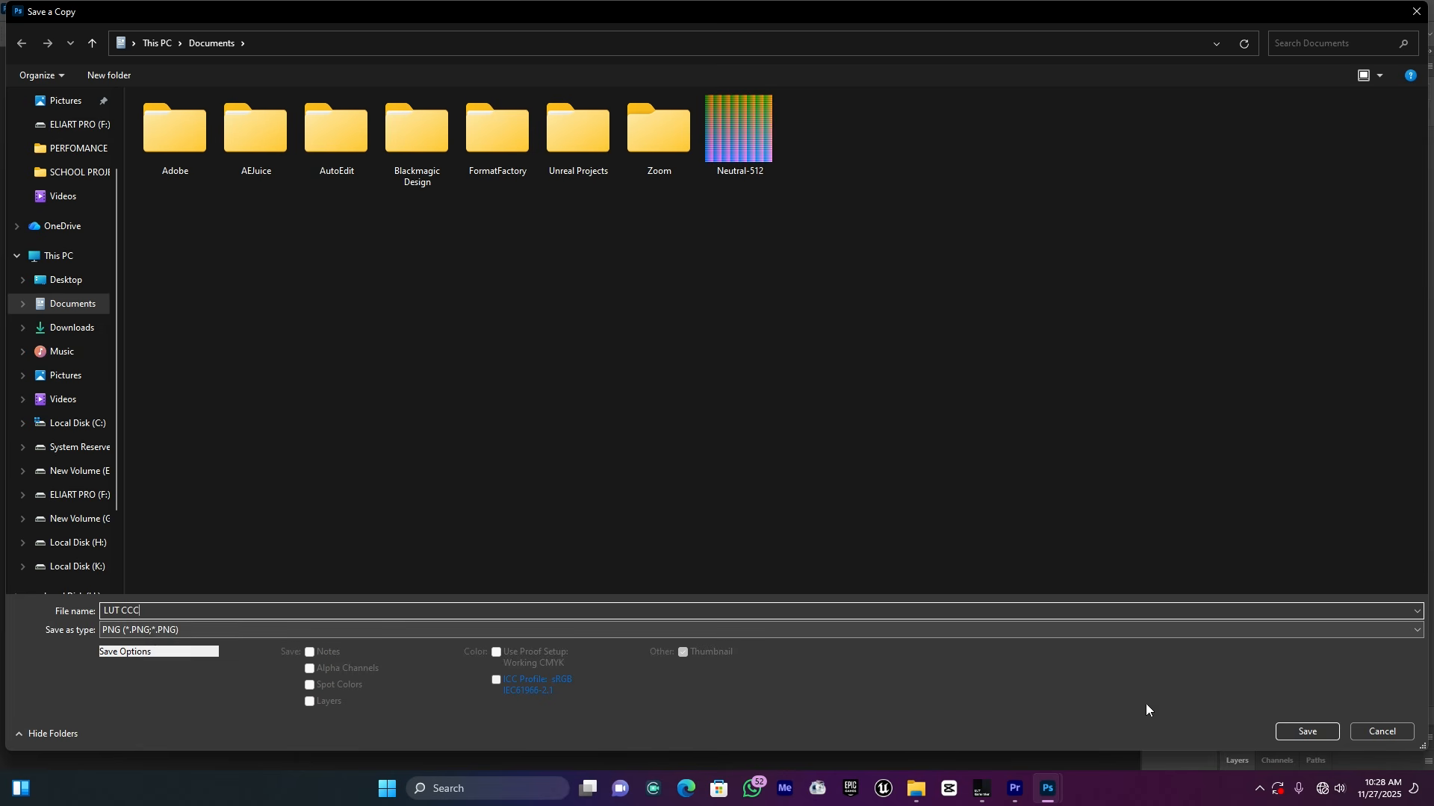
{"action": "left_click", "coordinate": [1301, 733]}
{"action": "left_click", "coordinate": [806, 232]}
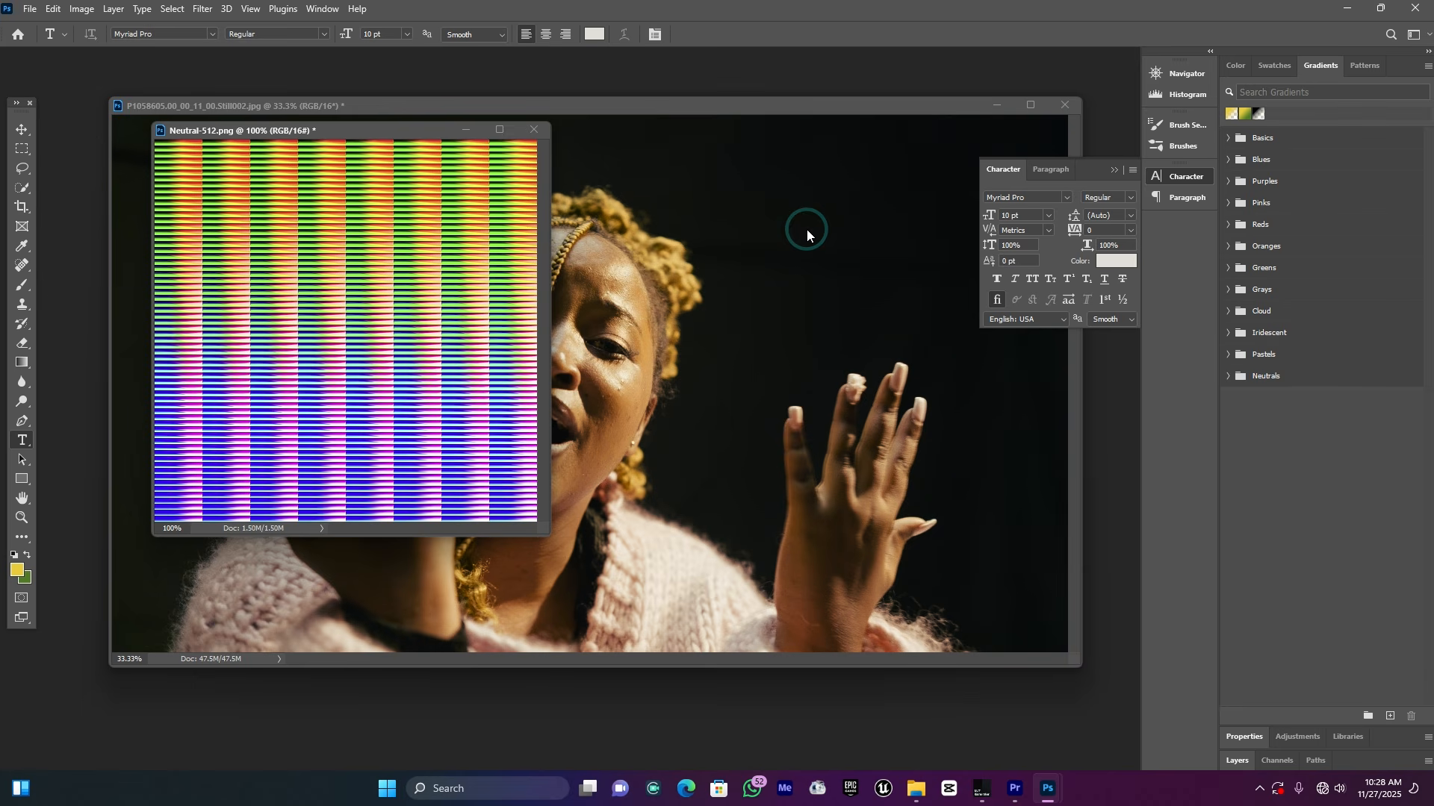
Step: Switch to IWLTBAP LUT Generator and convert the LUT CCC image from the Documents folder to a CUBE file
{"action": "left_click", "coordinate": [983, 790]}
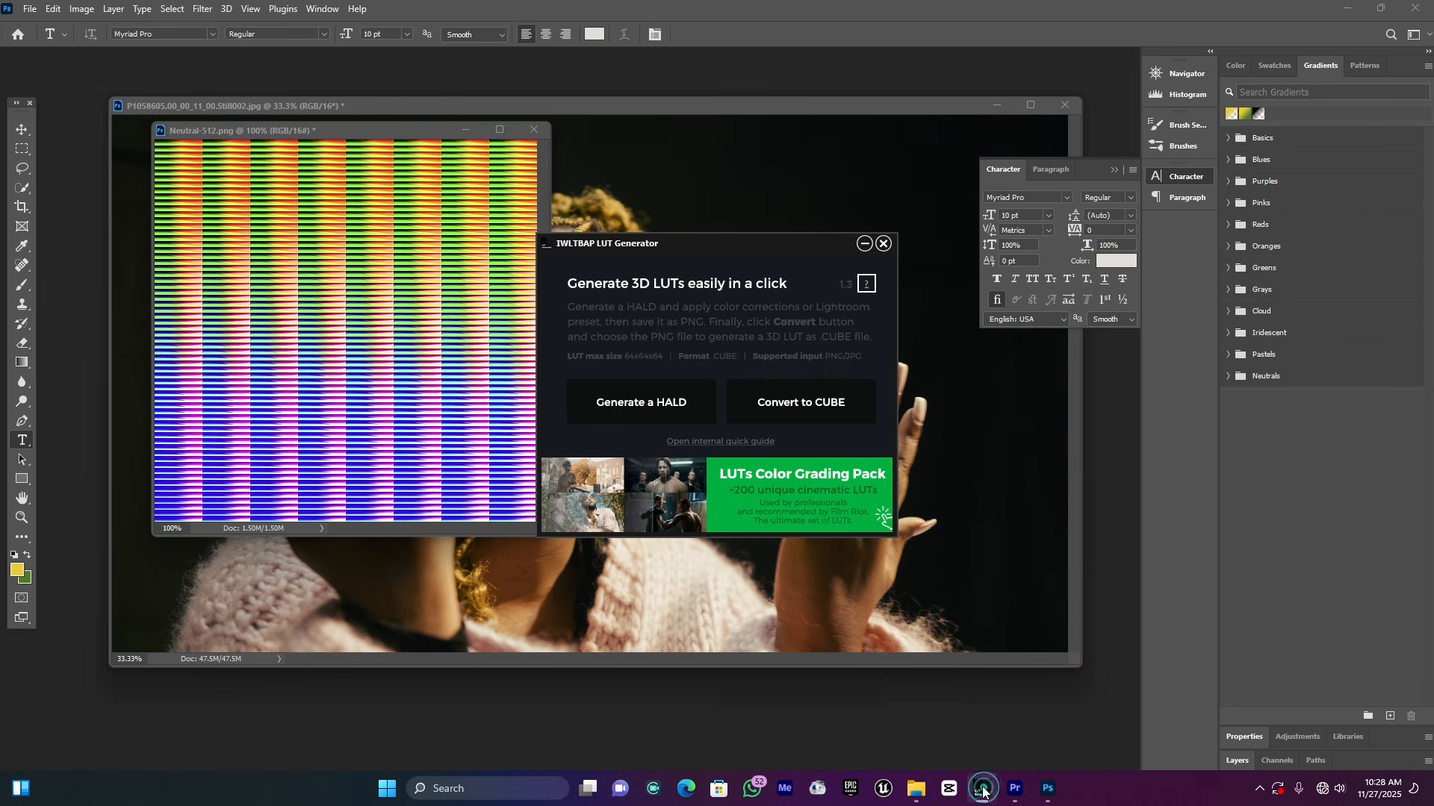
{"action": "left_click", "coordinate": [812, 407]}
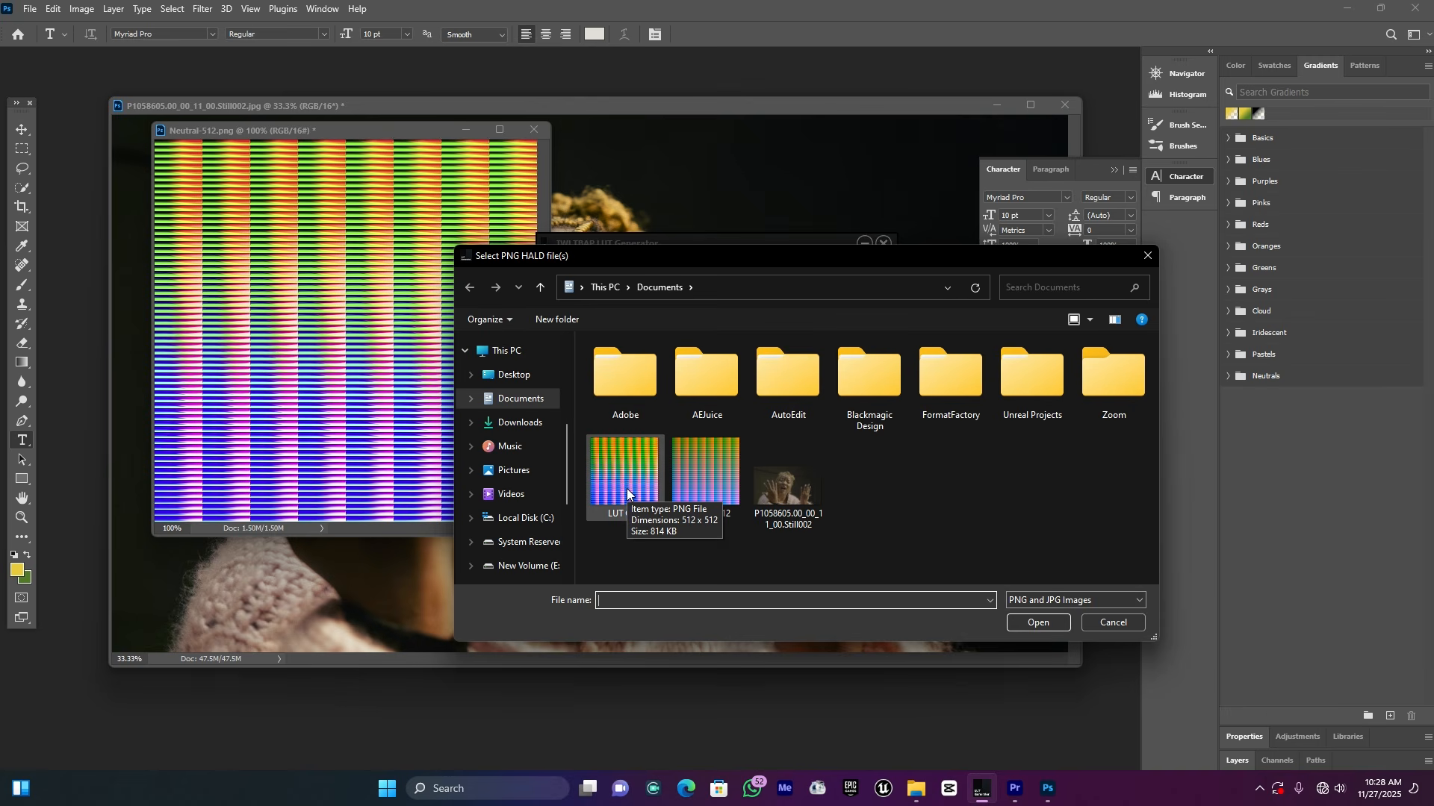
{"action": "left_click", "coordinate": [626, 477]}
{"action": "left_click", "coordinate": [1038, 623]}
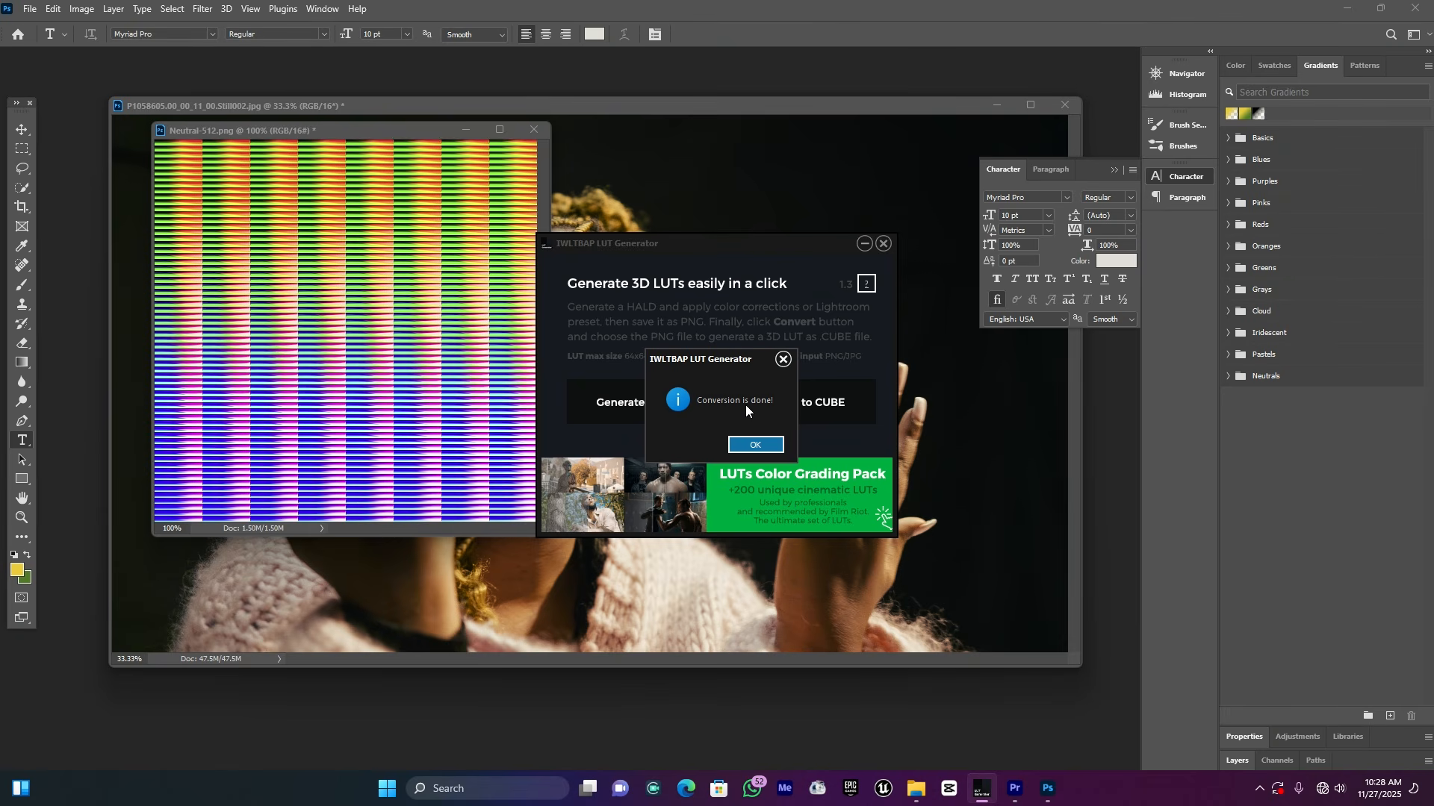
{"action": "left_click", "coordinate": [764, 445]}
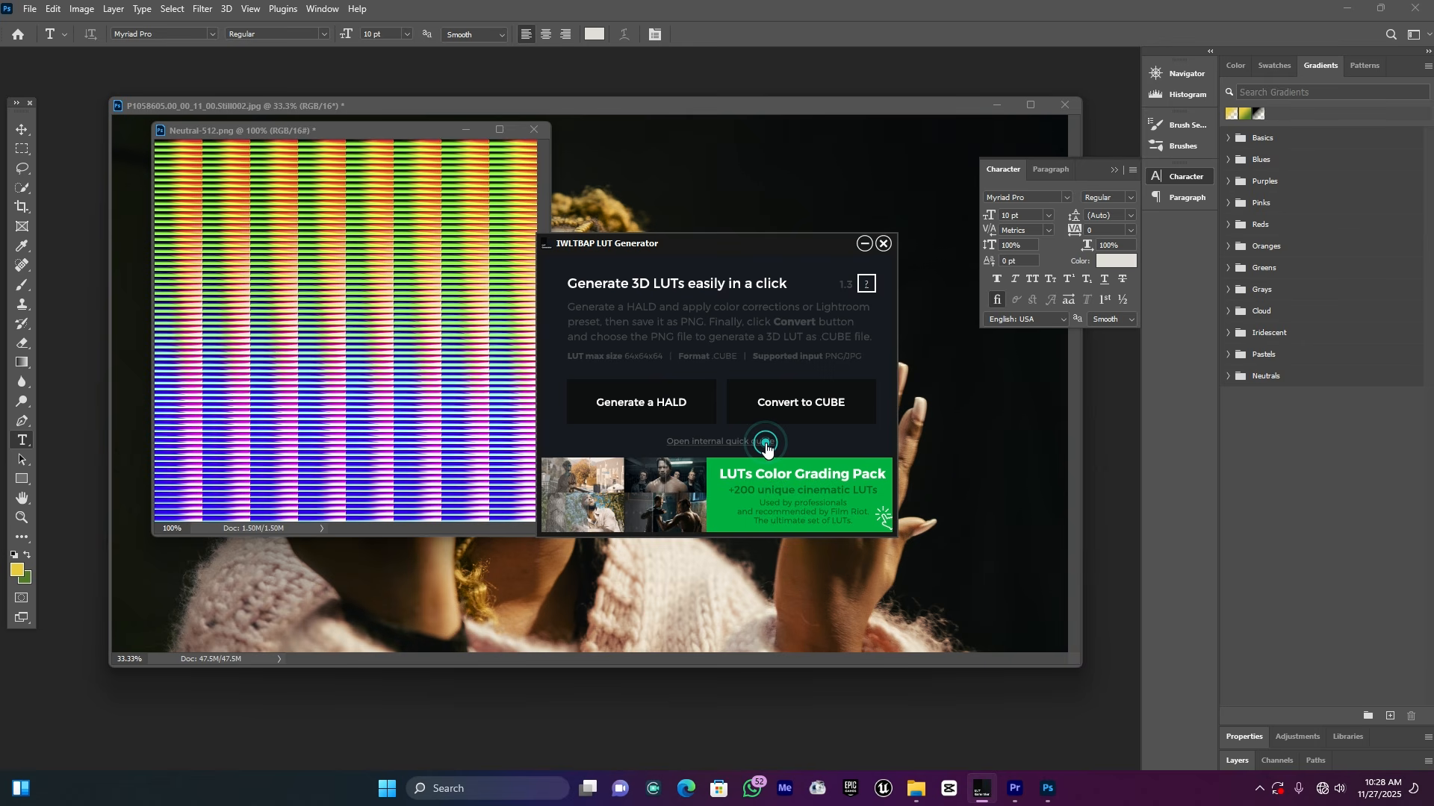
Step: Switch to Premiere Pro, create an adjustment layer and place it on V2 spanning all the P1058605 clips
{"action": "left_click", "coordinate": [1008, 790]}
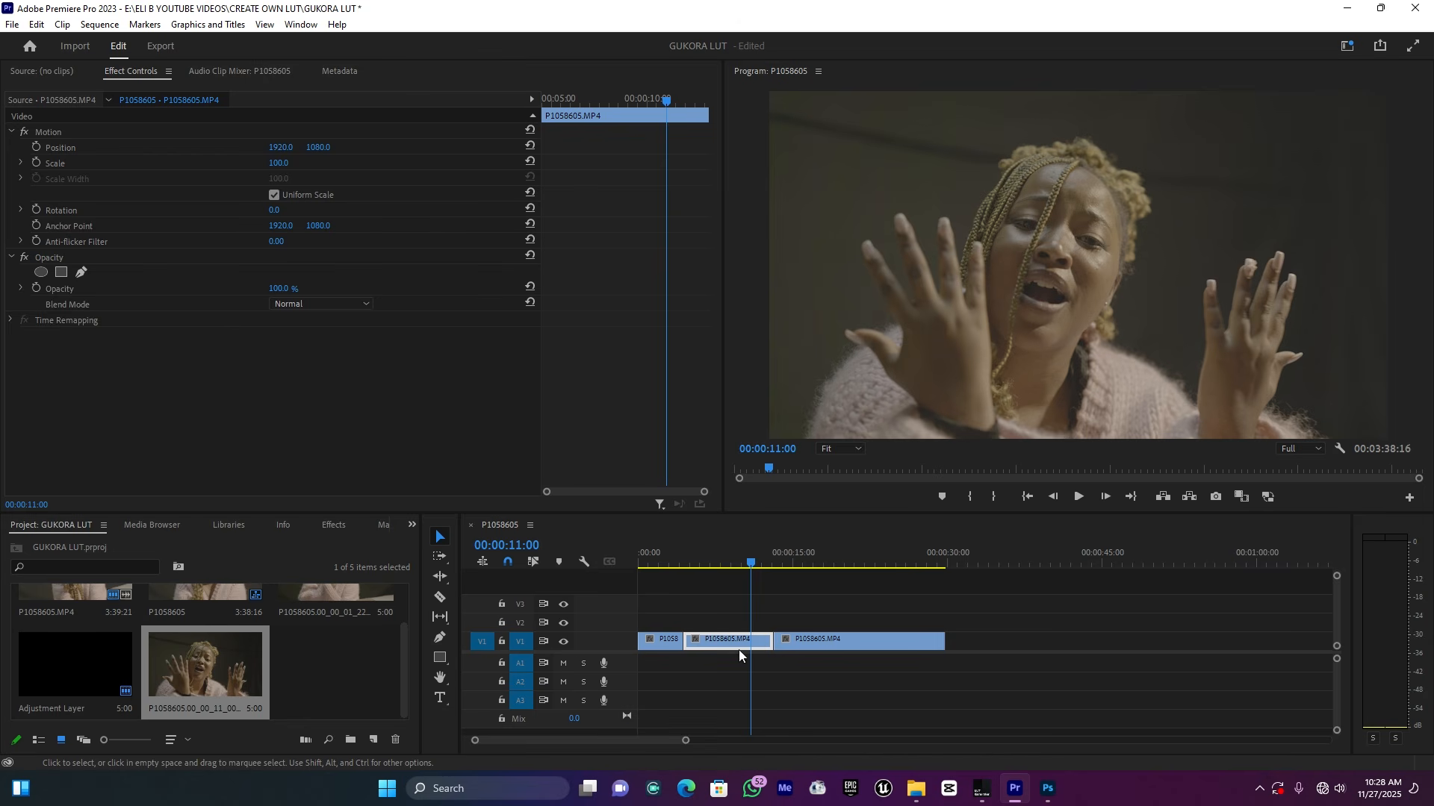
{"action": "left_click", "coordinate": [373, 739]}
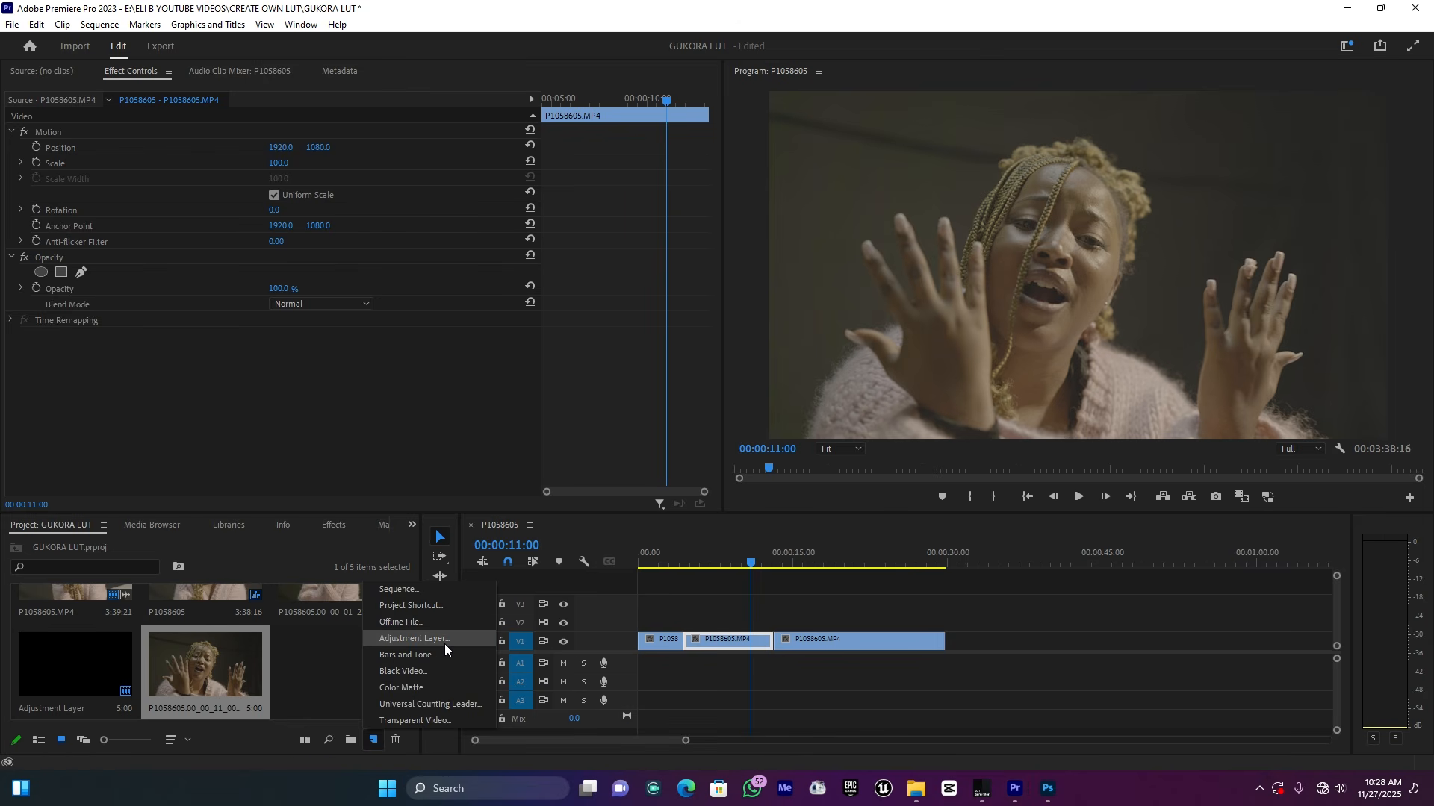
{"action": "left_click", "coordinate": [415, 639]}
{"action": "left_click", "coordinate": [734, 448]}
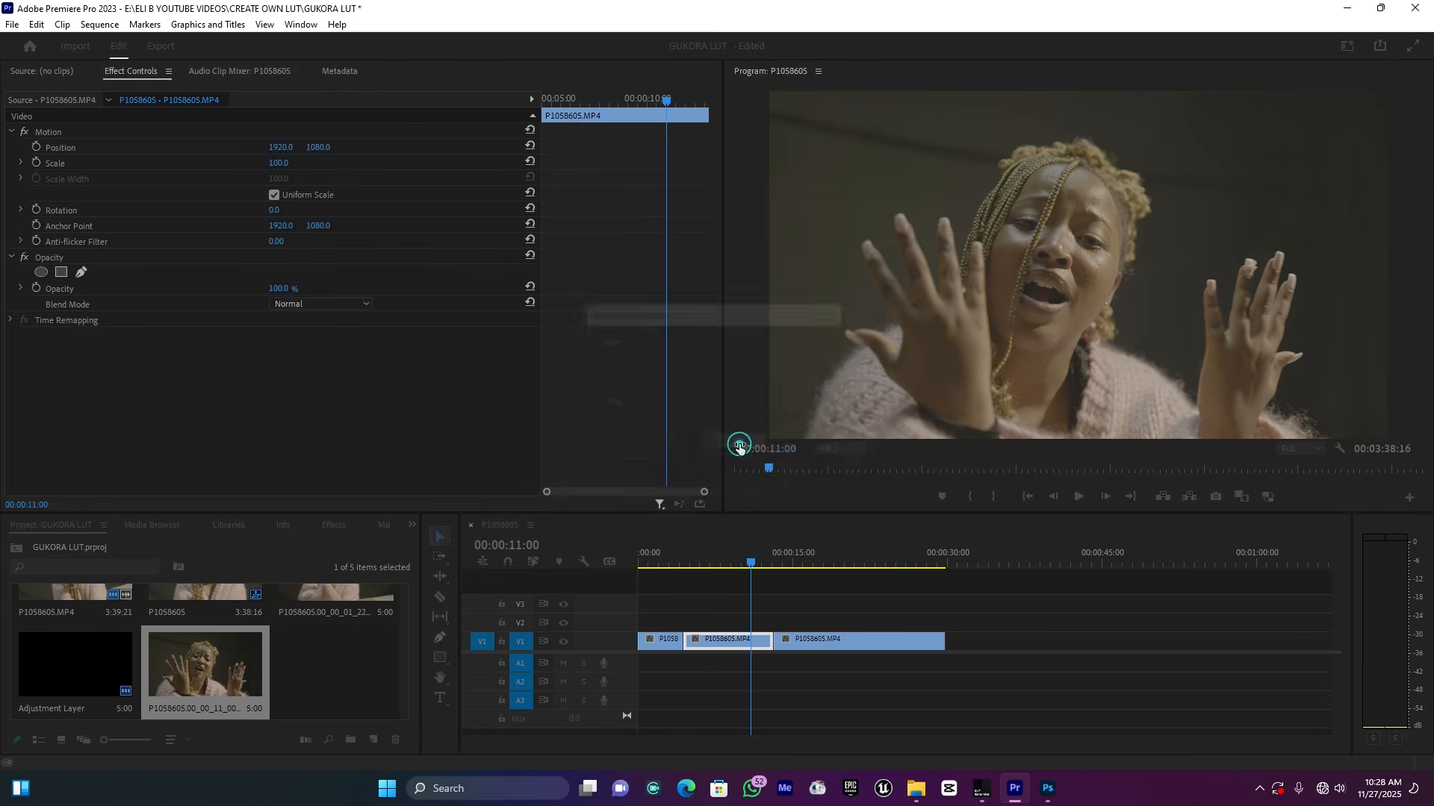
{"action": "left_click_drag", "start_coordinate": [309, 672], "coordinate": [946, 617]}
Step: Park the playhead at 00:00:07:10 and bring up the Color workspace with the V2 adjustment layer selected
{"action": "mouse_move", "coordinate": [746, 554]}
{"action": "left_mouse_down"}
{"action": "mouse_move", "coordinate": [809, 553]}
{"action": "mouse_move", "coordinate": [738, 551]}
{"action": "left_mouse_up"}
{"action": "left_click", "coordinate": [674, 551]}
{"action": "left_click", "coordinate": [715, 551]}
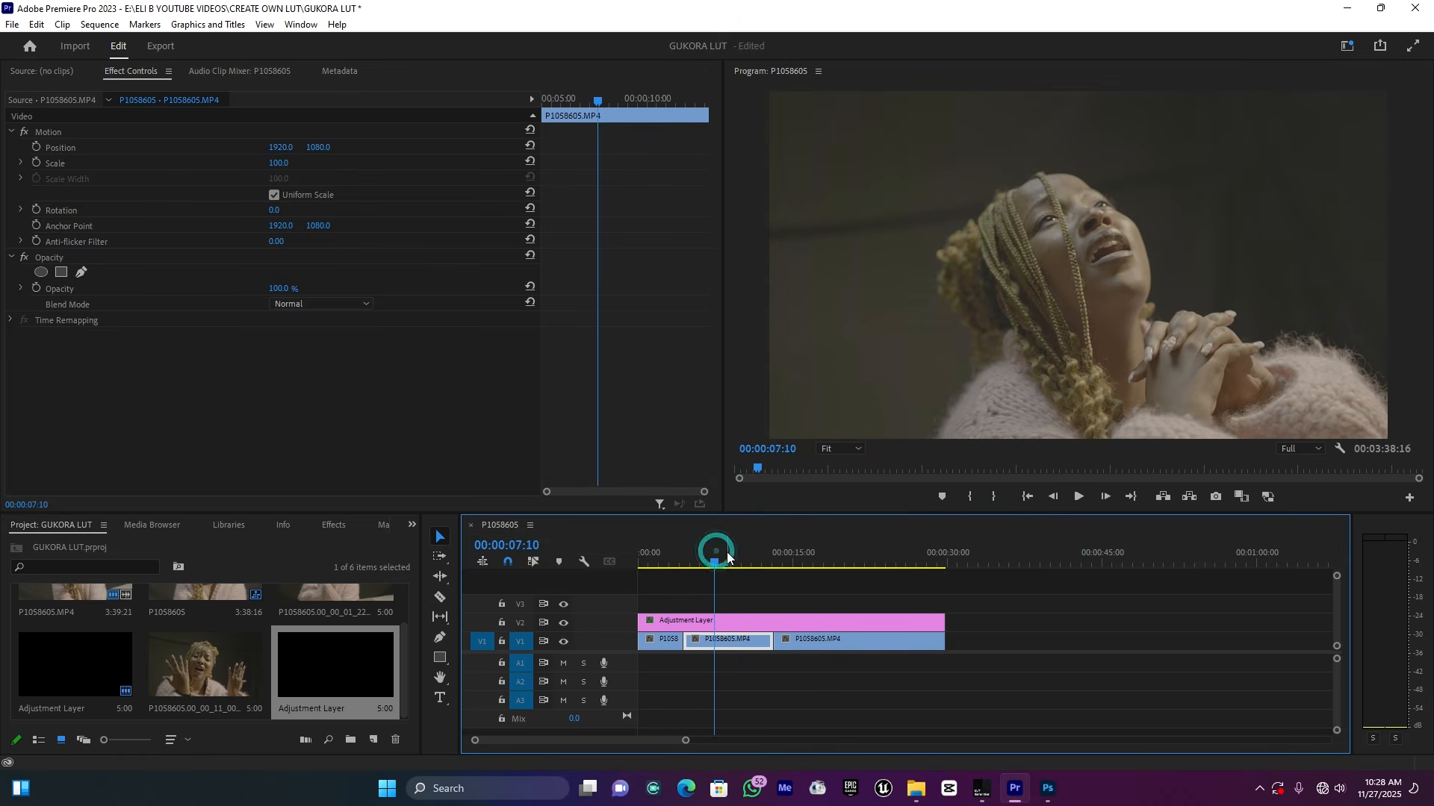
{"action": "left_click", "coordinate": [722, 625]}
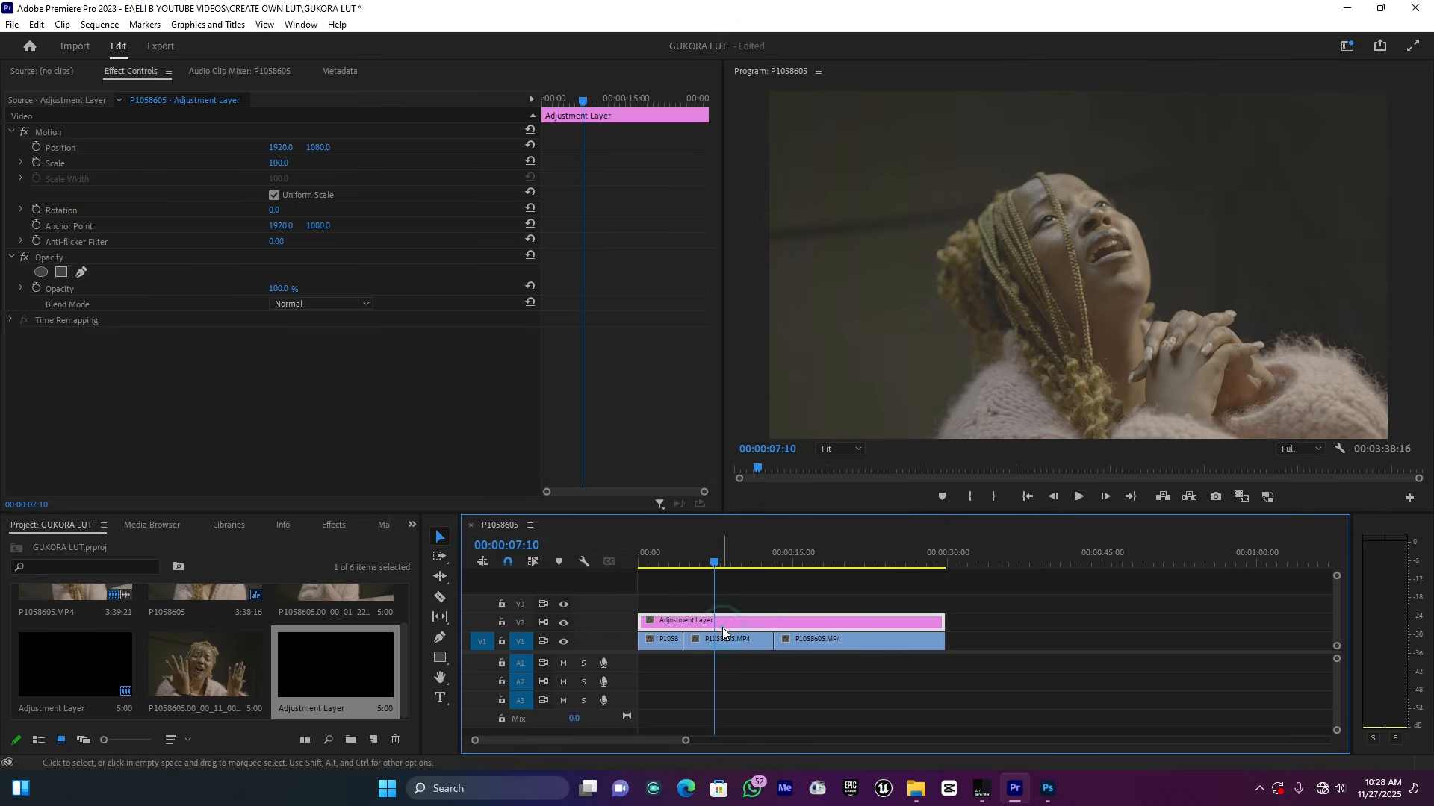
{"action": "left_click", "coordinate": [1346, 49]}
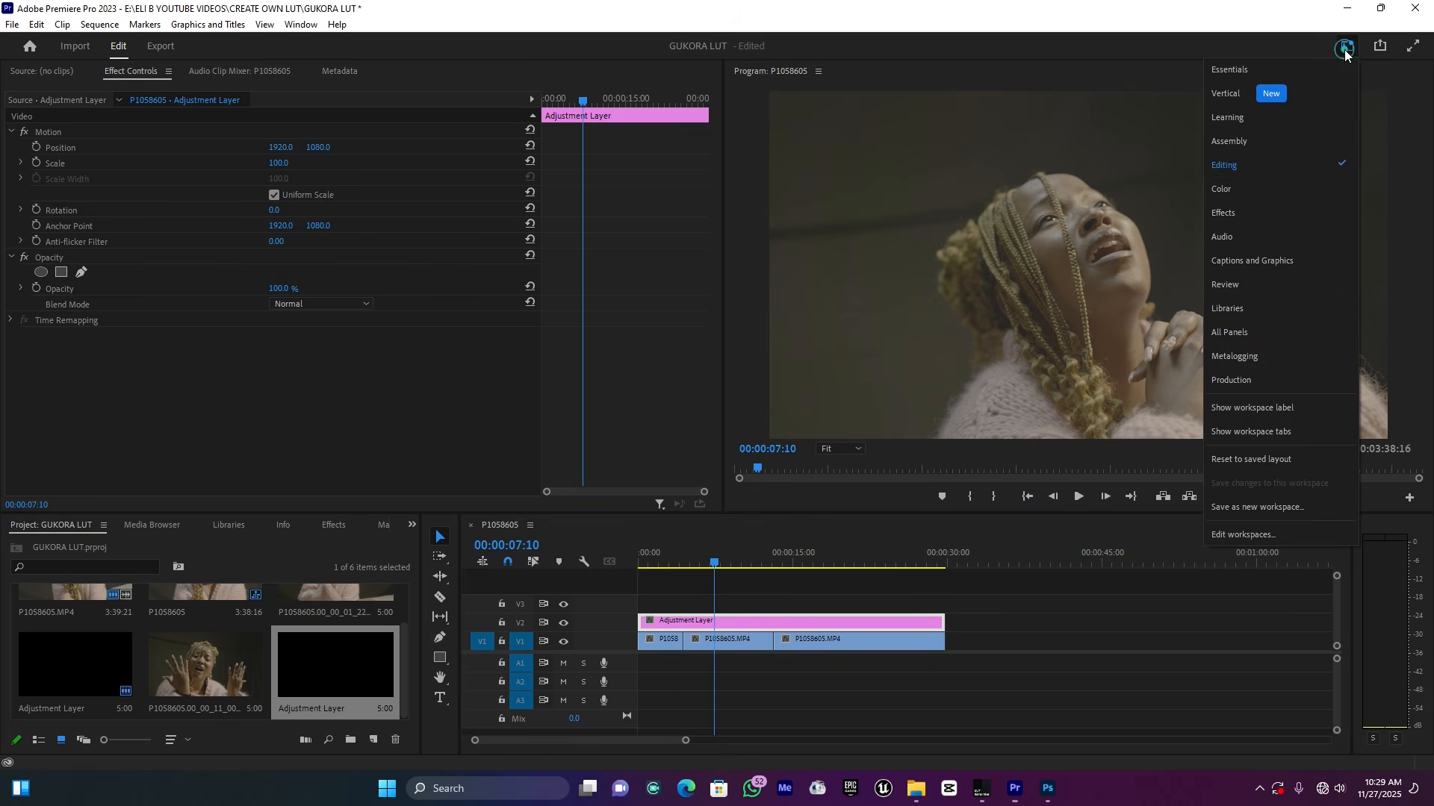
{"action": "left_click", "coordinate": [1255, 185]}
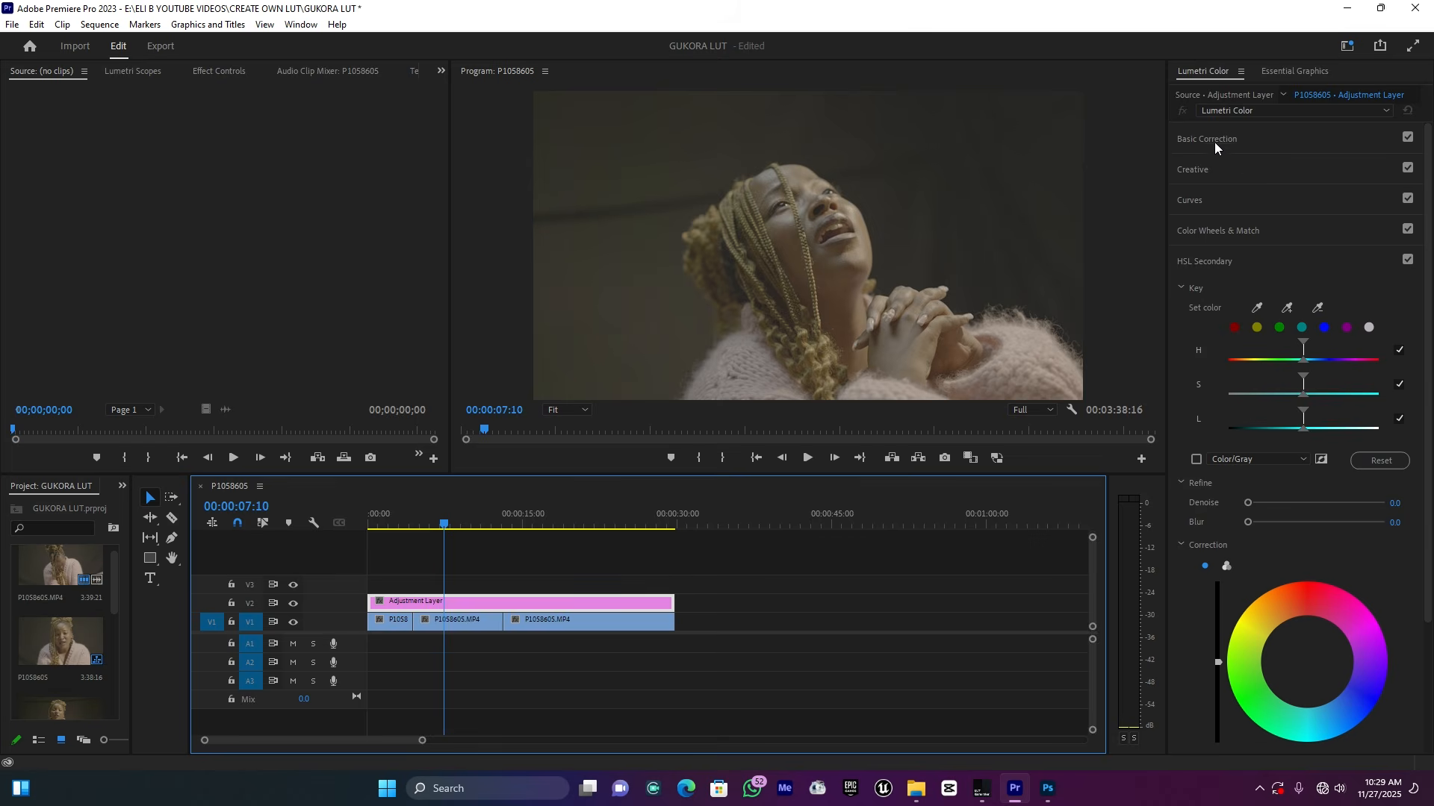
Step: Load LUT CCC.cube from the Documents folder as the adjustment layer's Input LUT in Lumetri Basic Correction
{"action": "left_click", "coordinate": [1210, 136]}
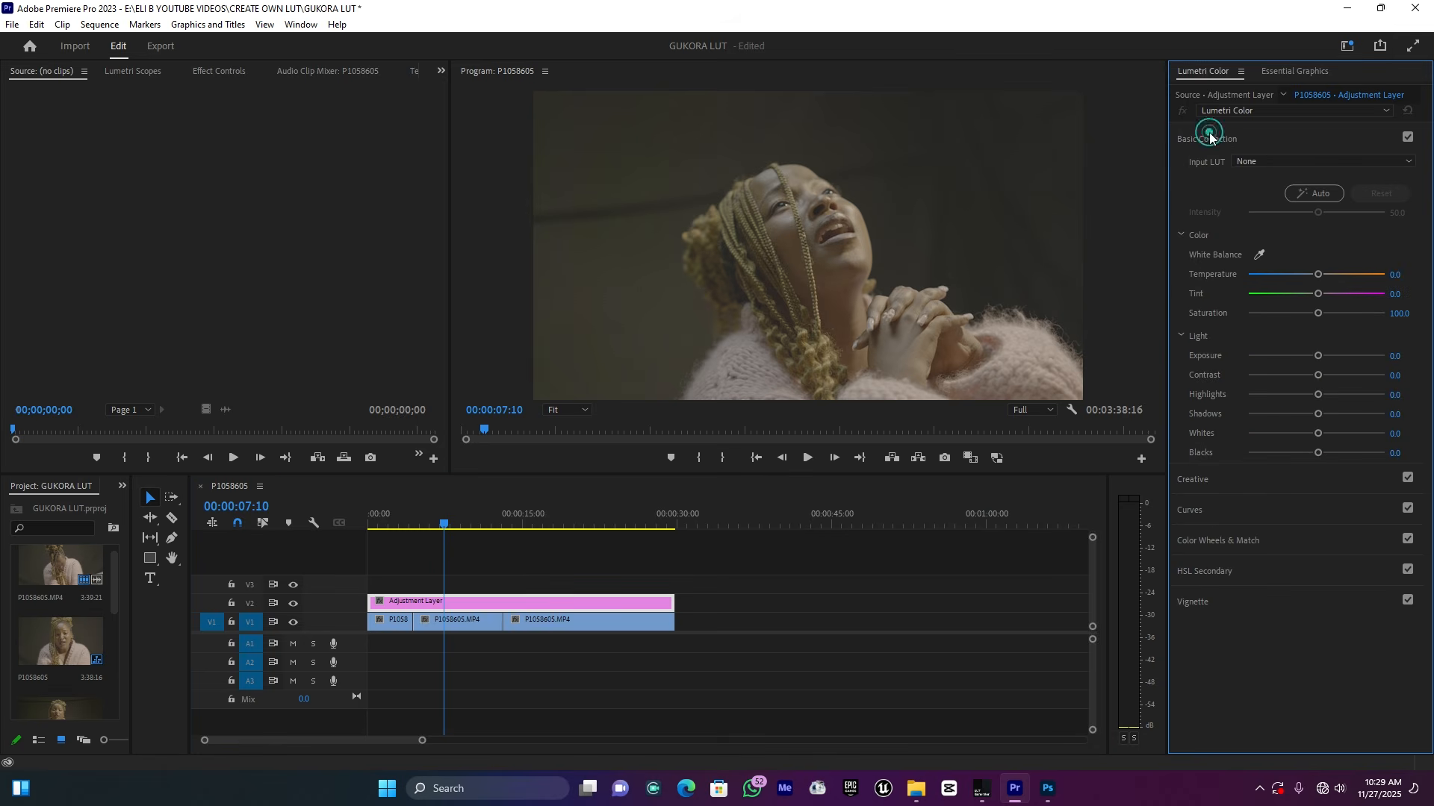
{"action": "left_click", "coordinate": [1267, 160]}
{"action": "left_click", "coordinate": [1241, 208]}
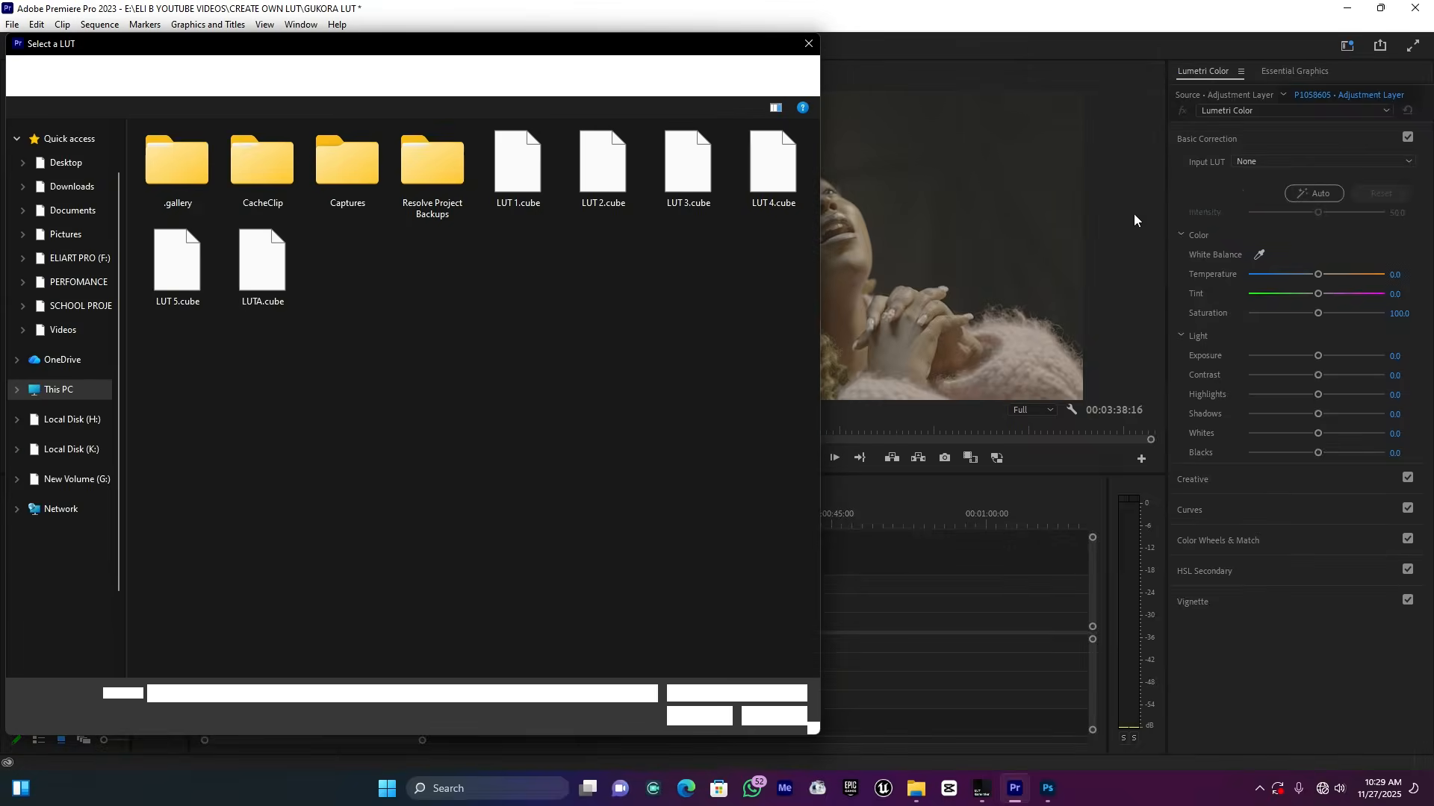
{"action": "left_click", "coordinate": [68, 384]}
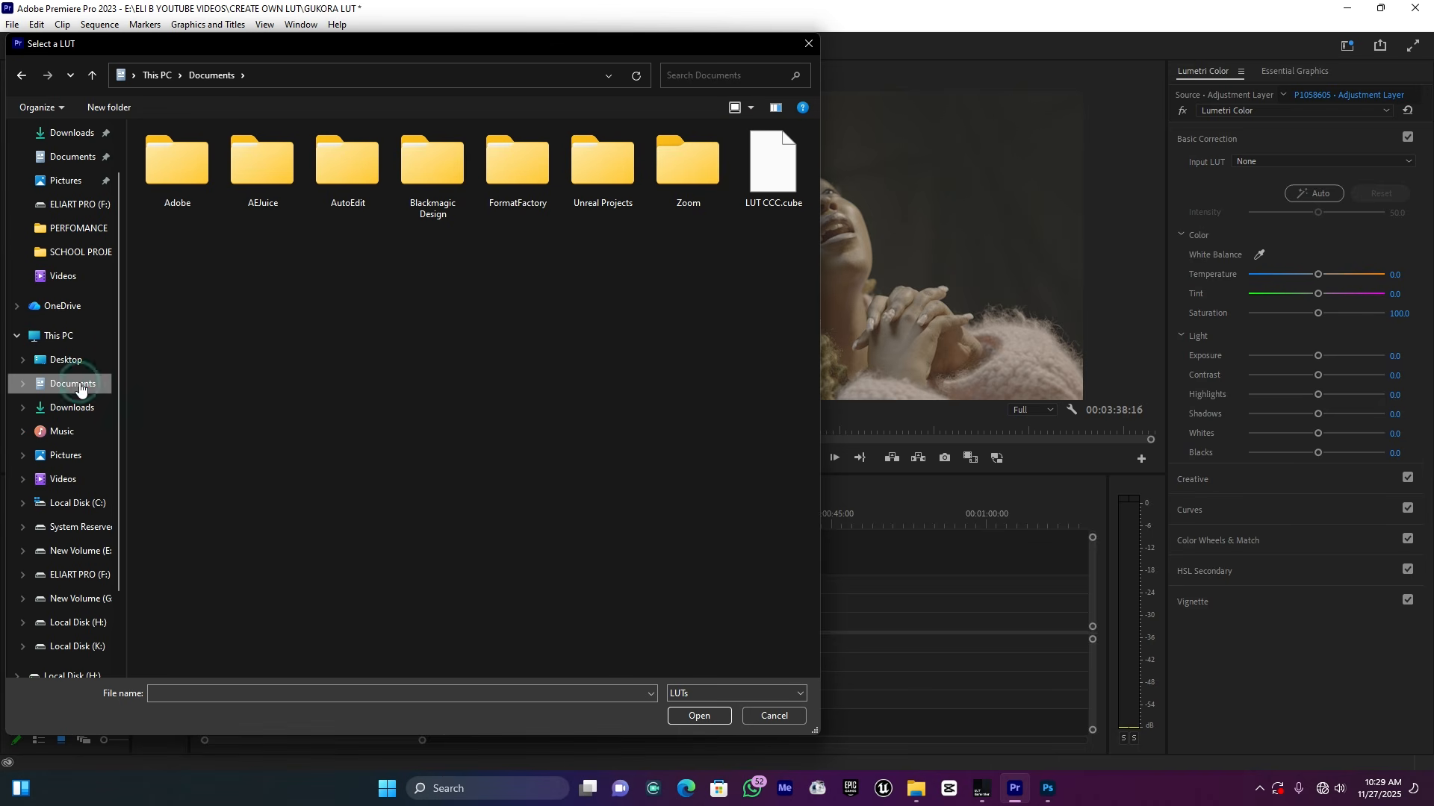
{"action": "left_click", "coordinate": [769, 184]}
{"action": "left_click", "coordinate": [724, 718]}
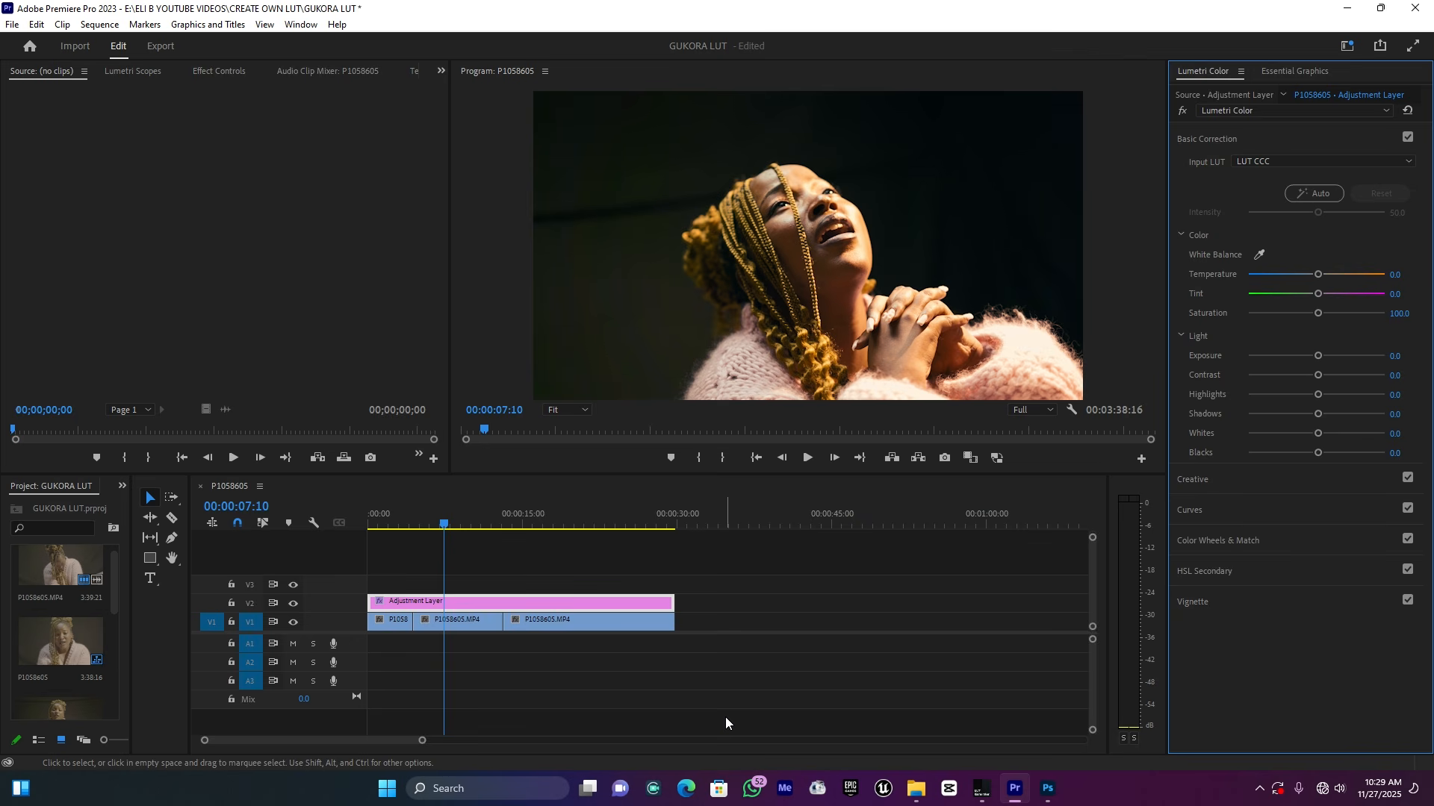
Step: Play the graded footage and check the look on the last clip at 00:00:20:08
{"action": "key", "text": "space"}
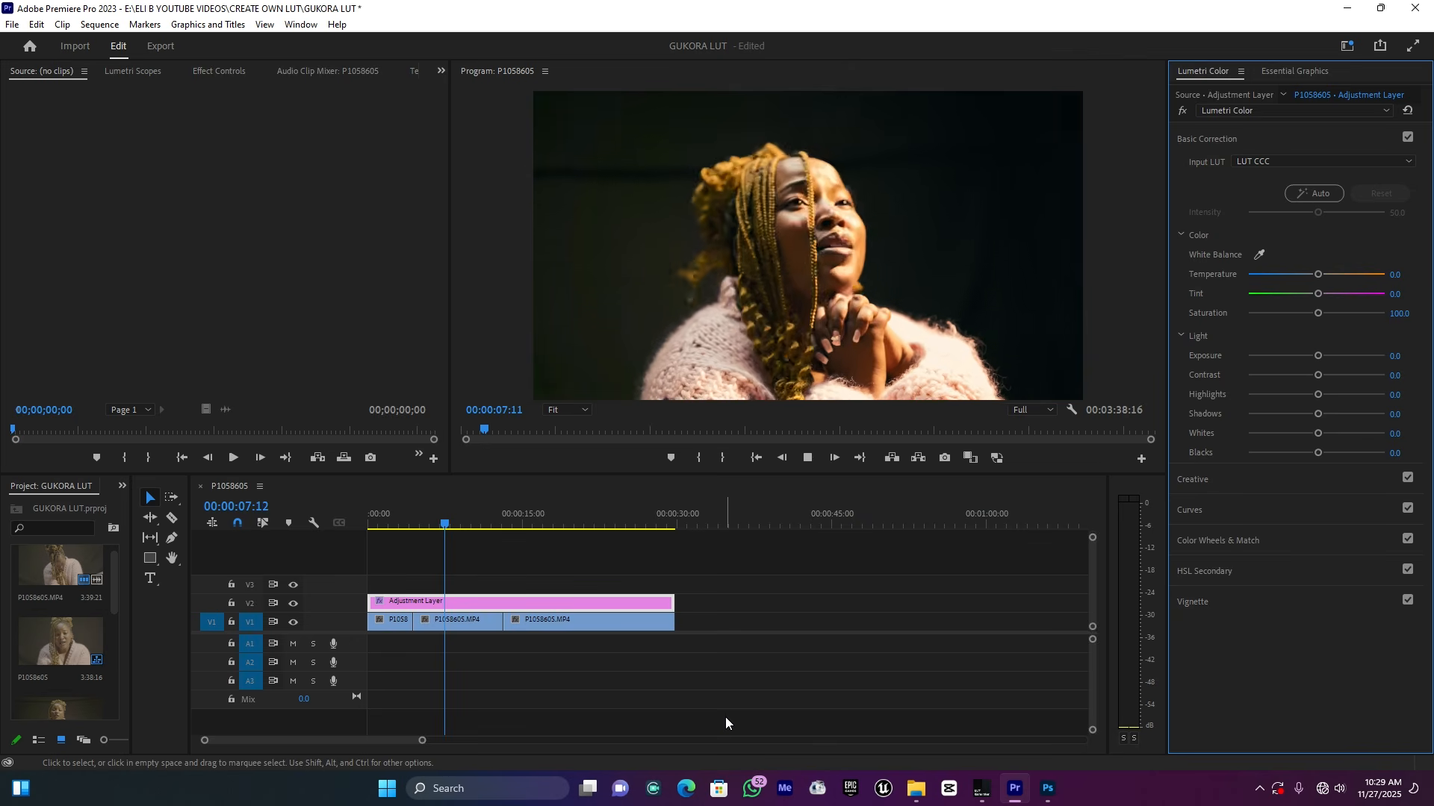
{"action": "left_click", "coordinate": [532, 521]}
{"action": "left_click", "coordinate": [576, 520]}
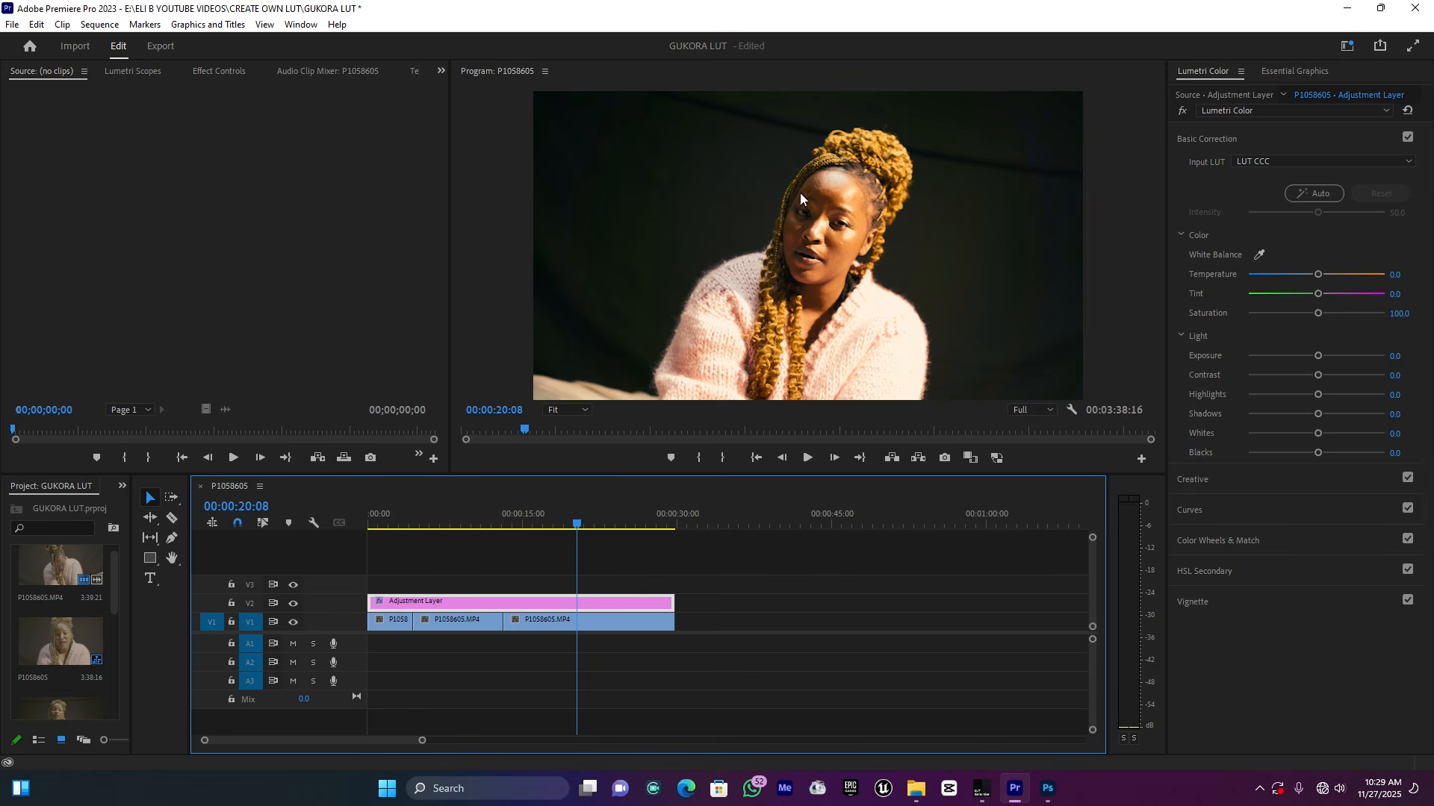
Step: Lower the adjustment layer's Highlights to -44.6 and play the sequence briefly from the start
{"action": "left_click_drag", "start_coordinate": [1319, 395], "coordinate": [1279, 395]}
{"action": "left_click_drag", "start_coordinate": [446, 521], "coordinate": [337, 527]}
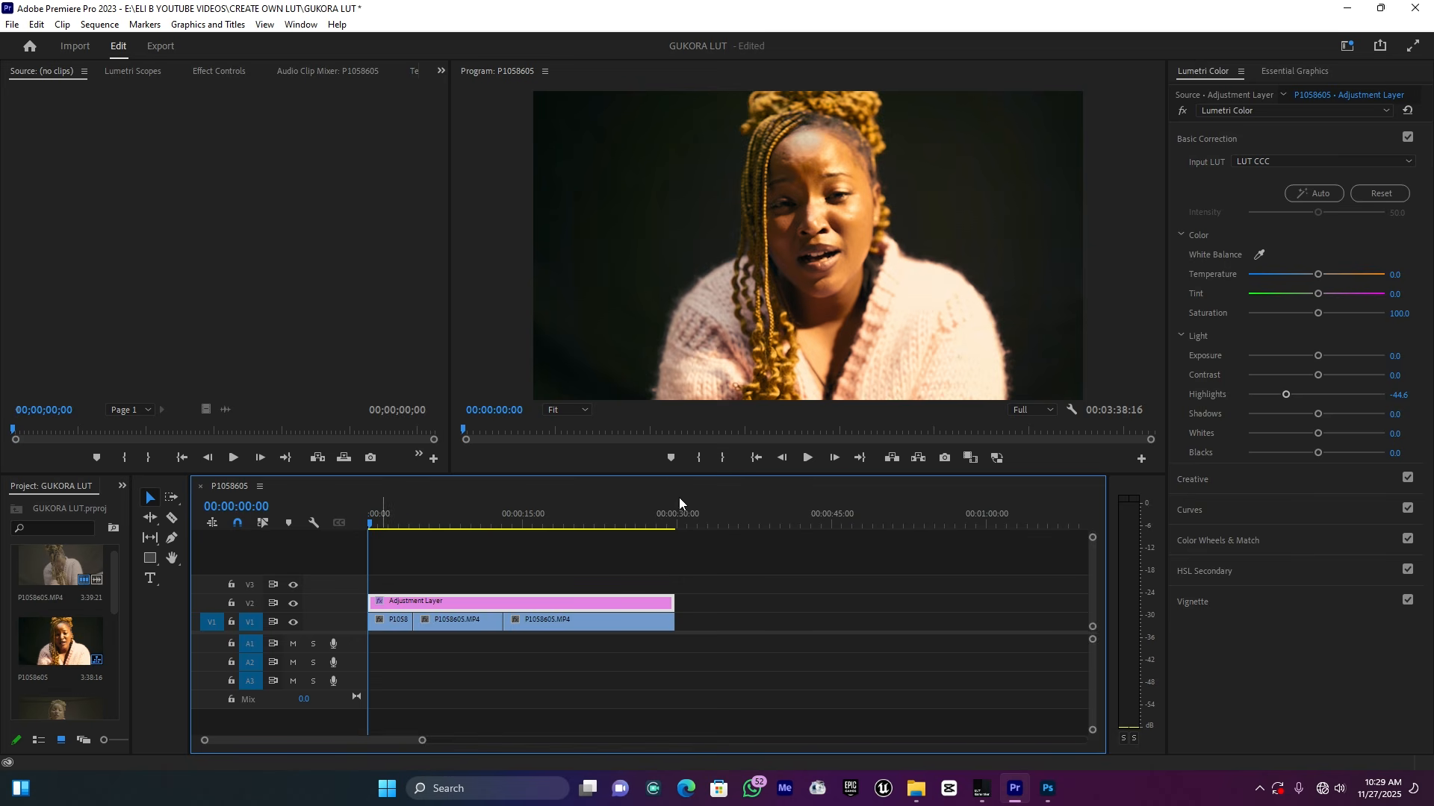
{"action": "key", "text": "space"}
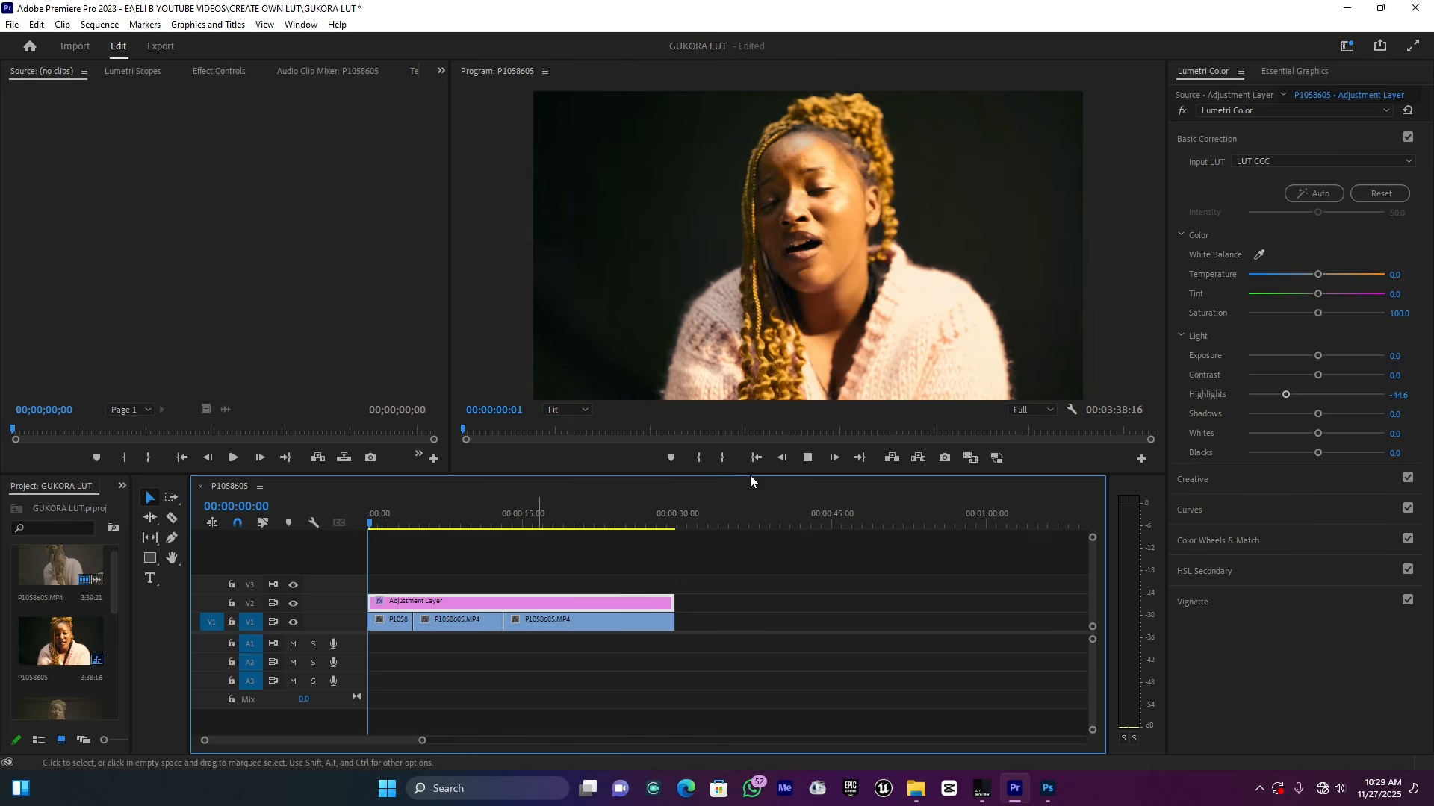
{"action": "key", "text": "space"}
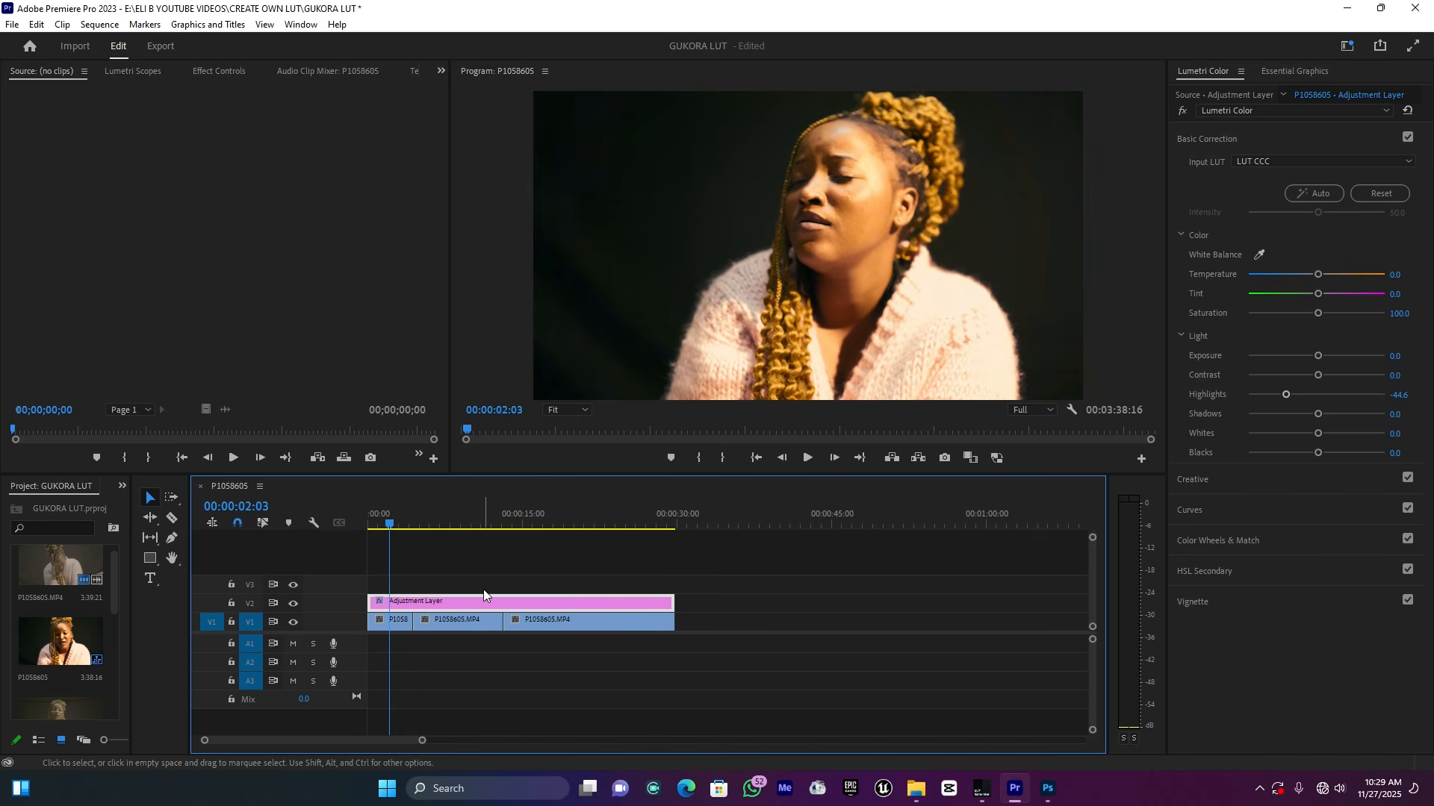